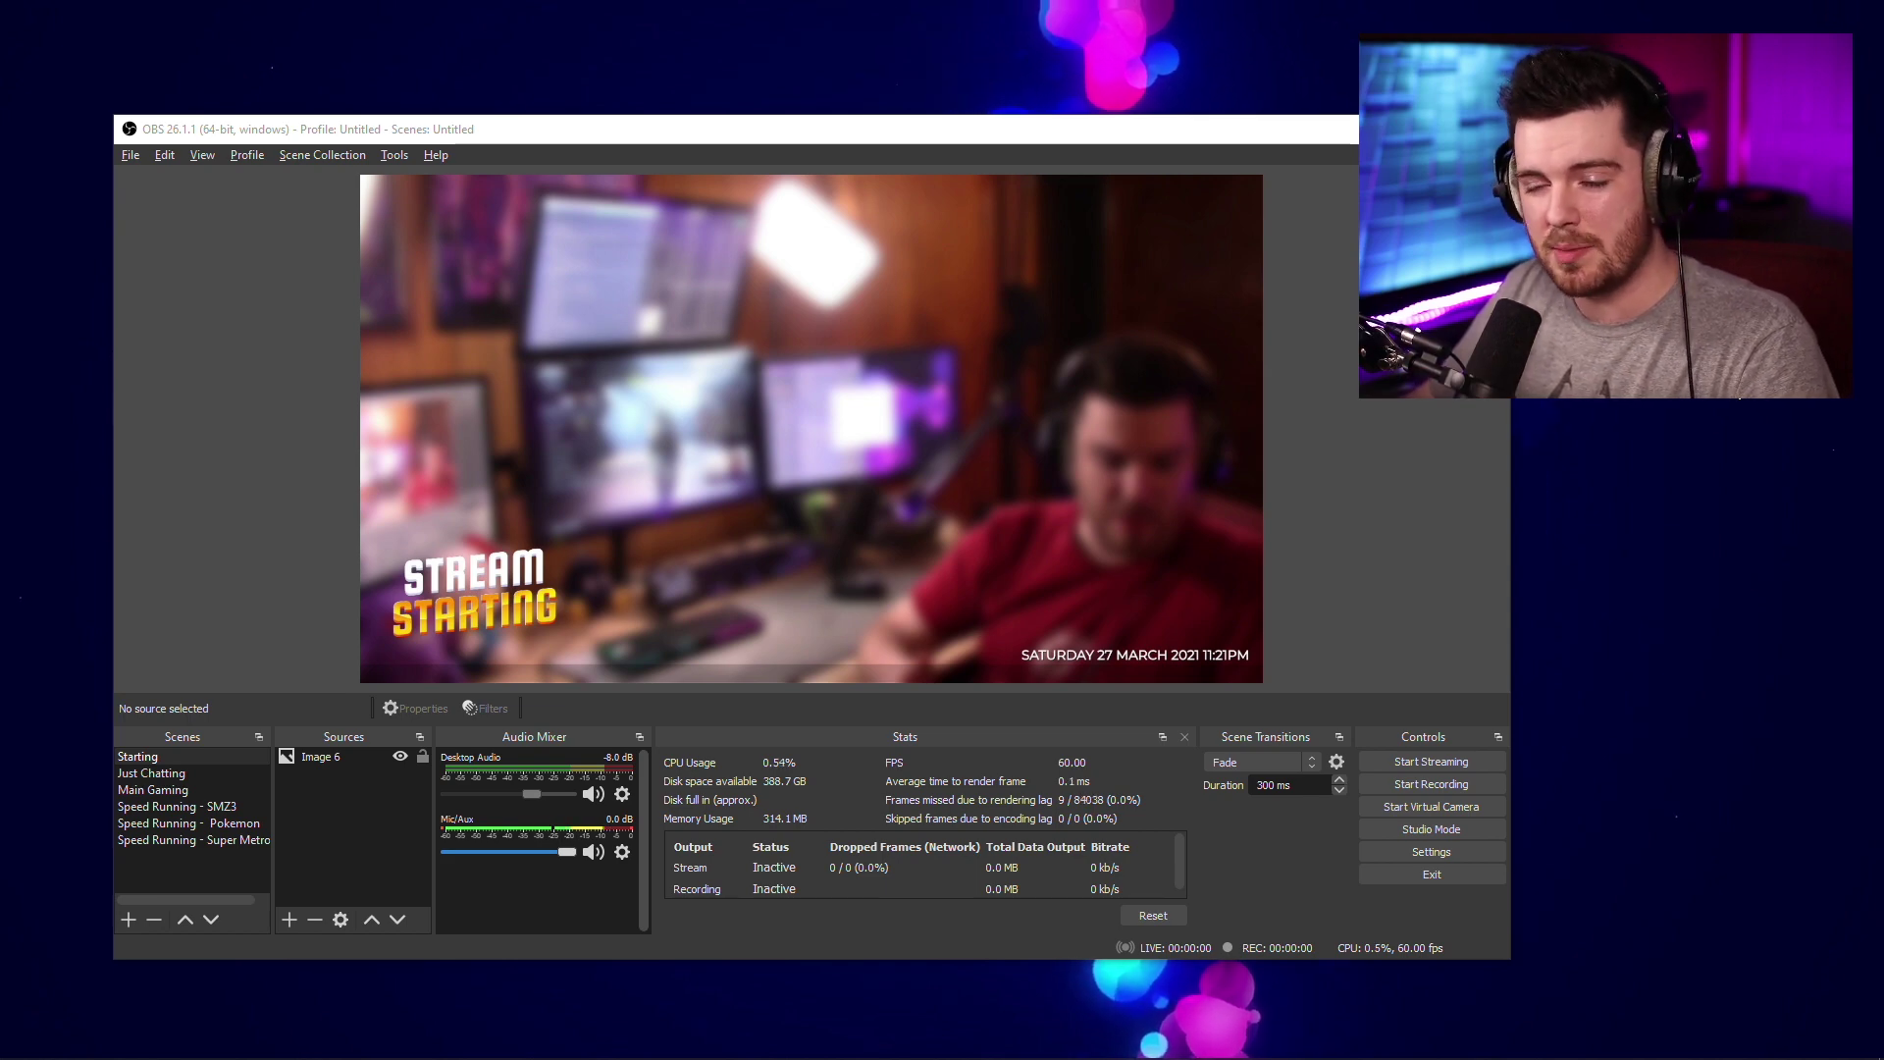
- Look at the Transition Table plugin page in the browser, then locate the plugin among the OBS tools
key(alt+Tab)
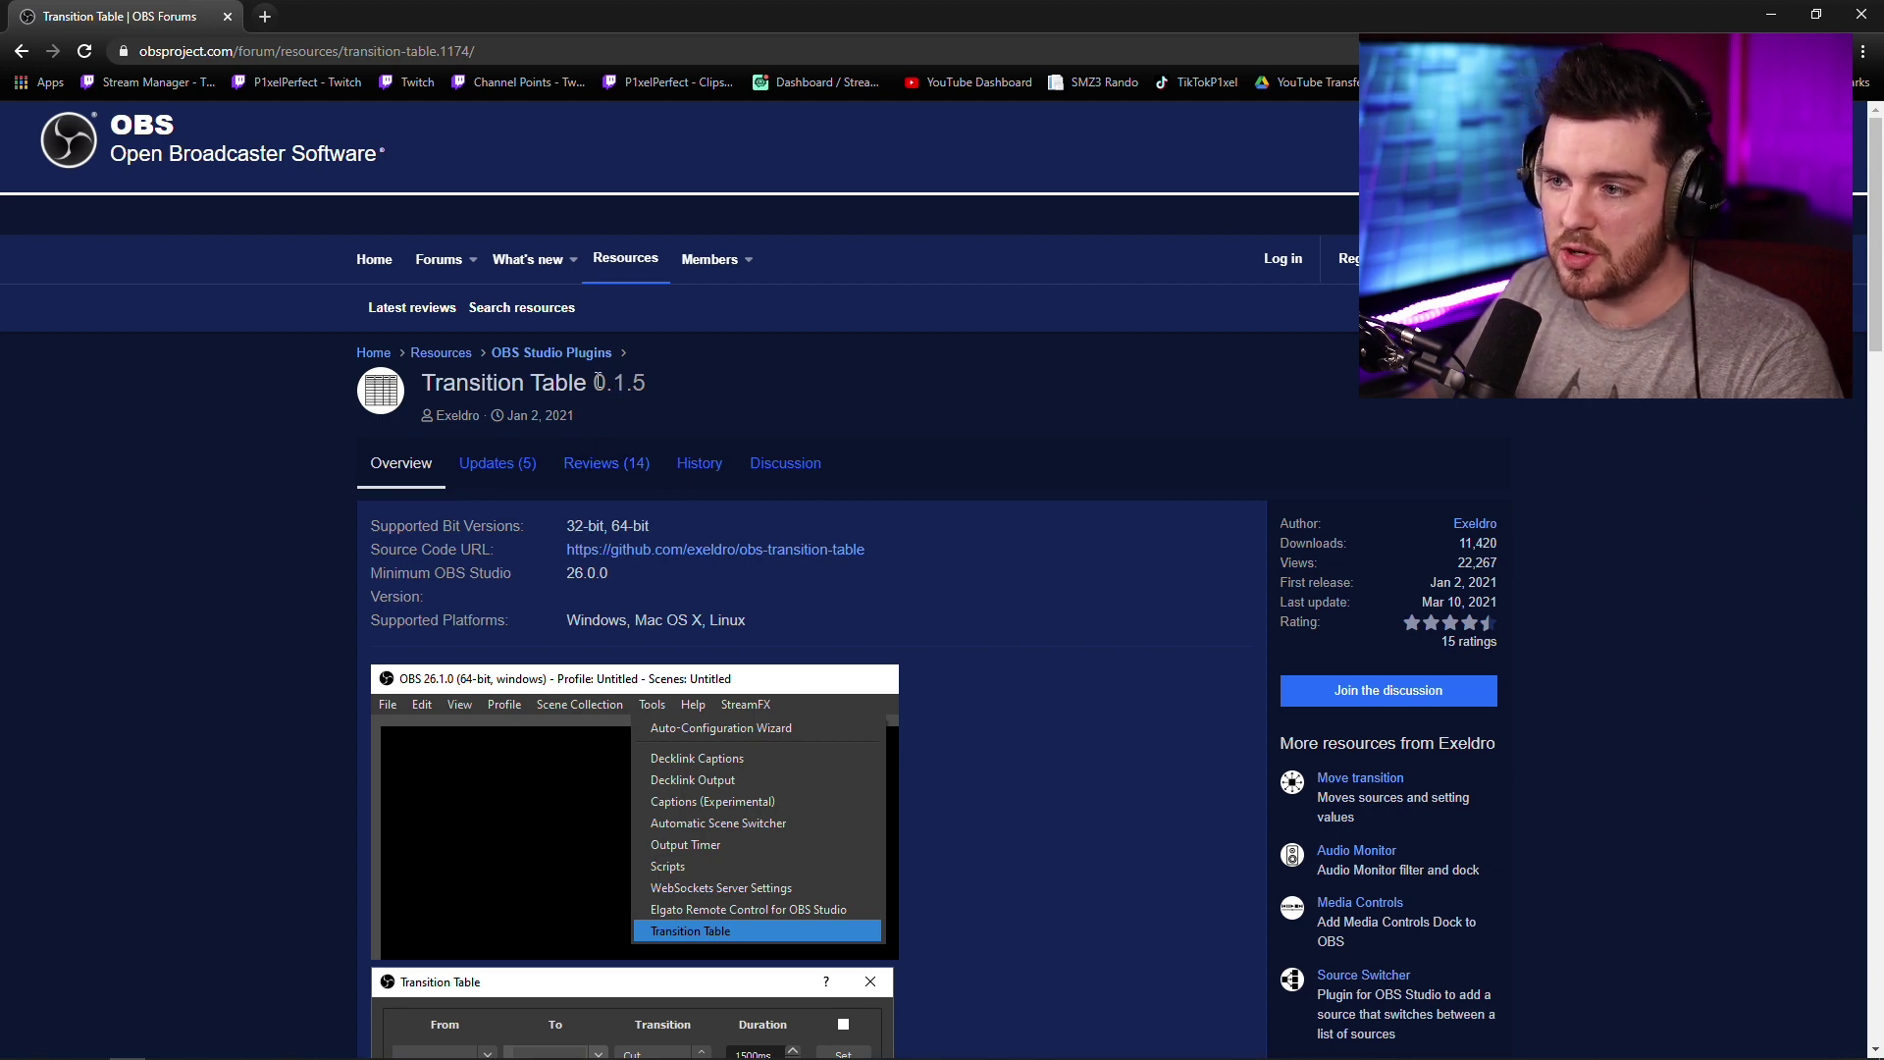
click(1442, 384)
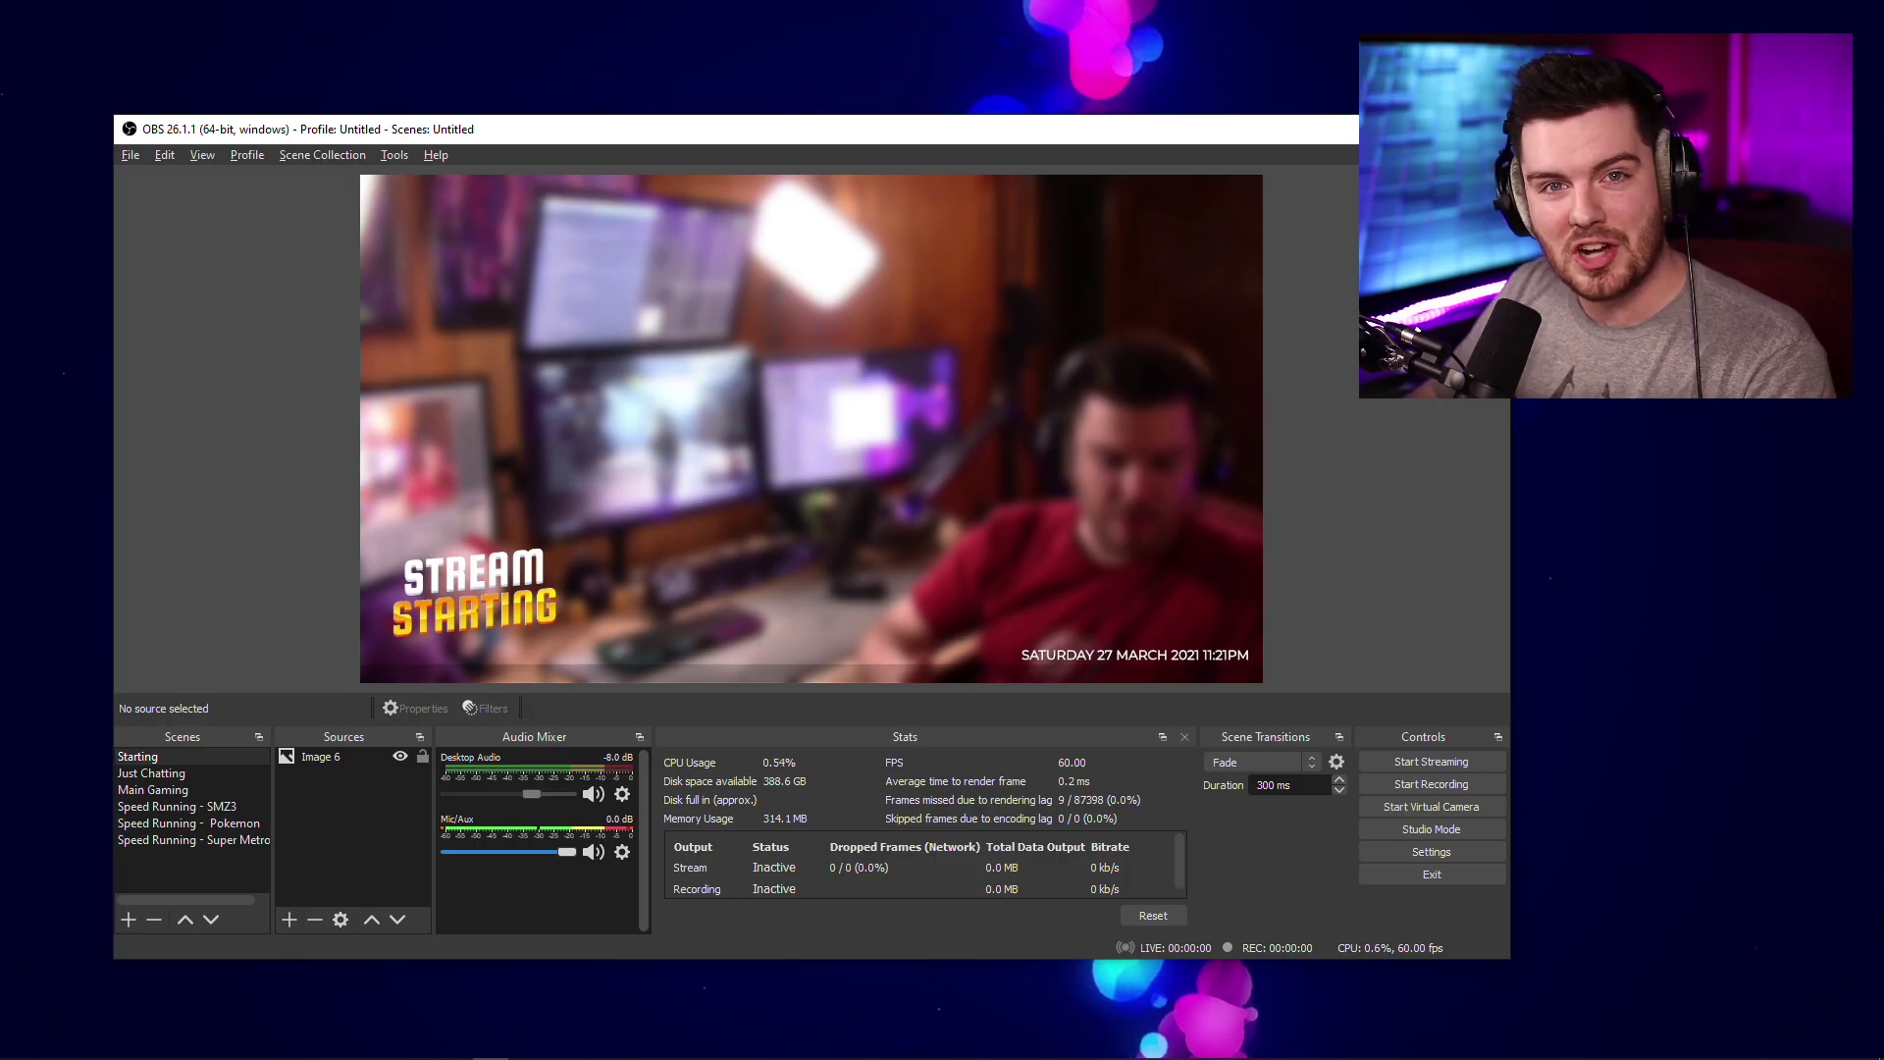
click(403, 154)
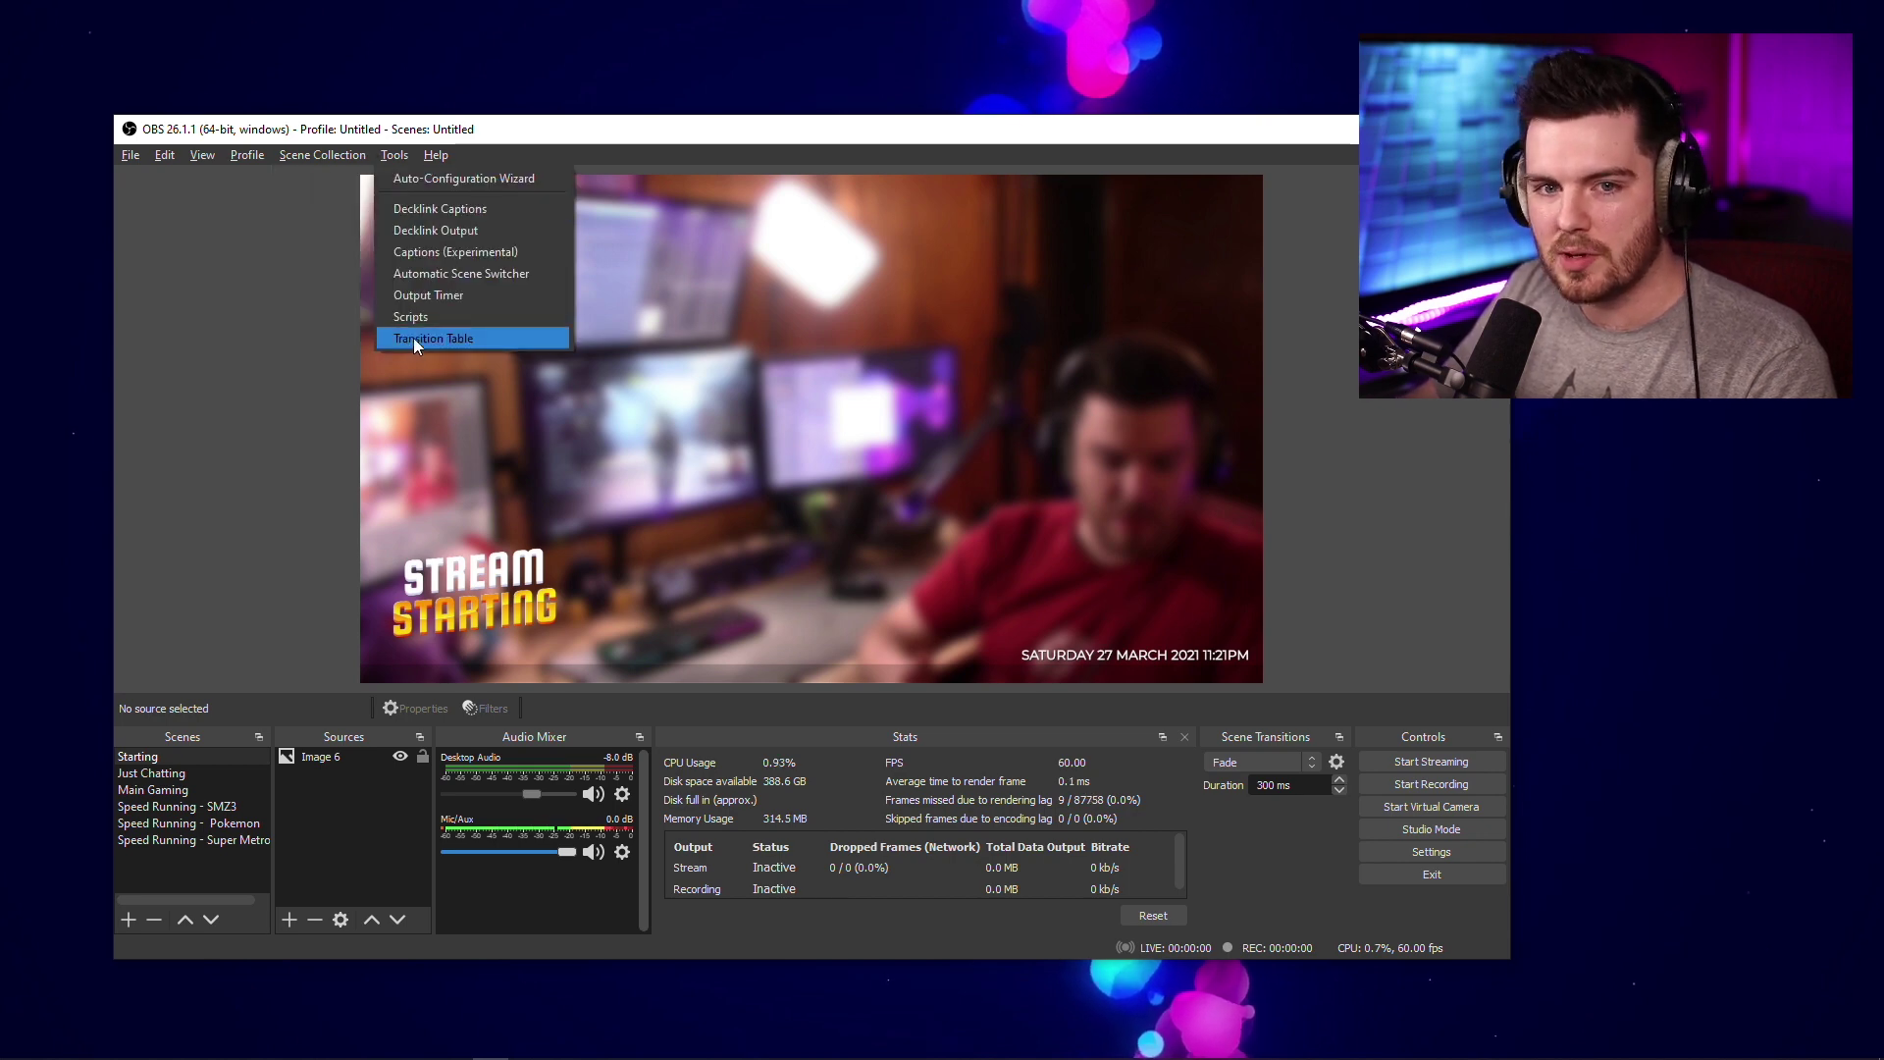
click(755, 145)
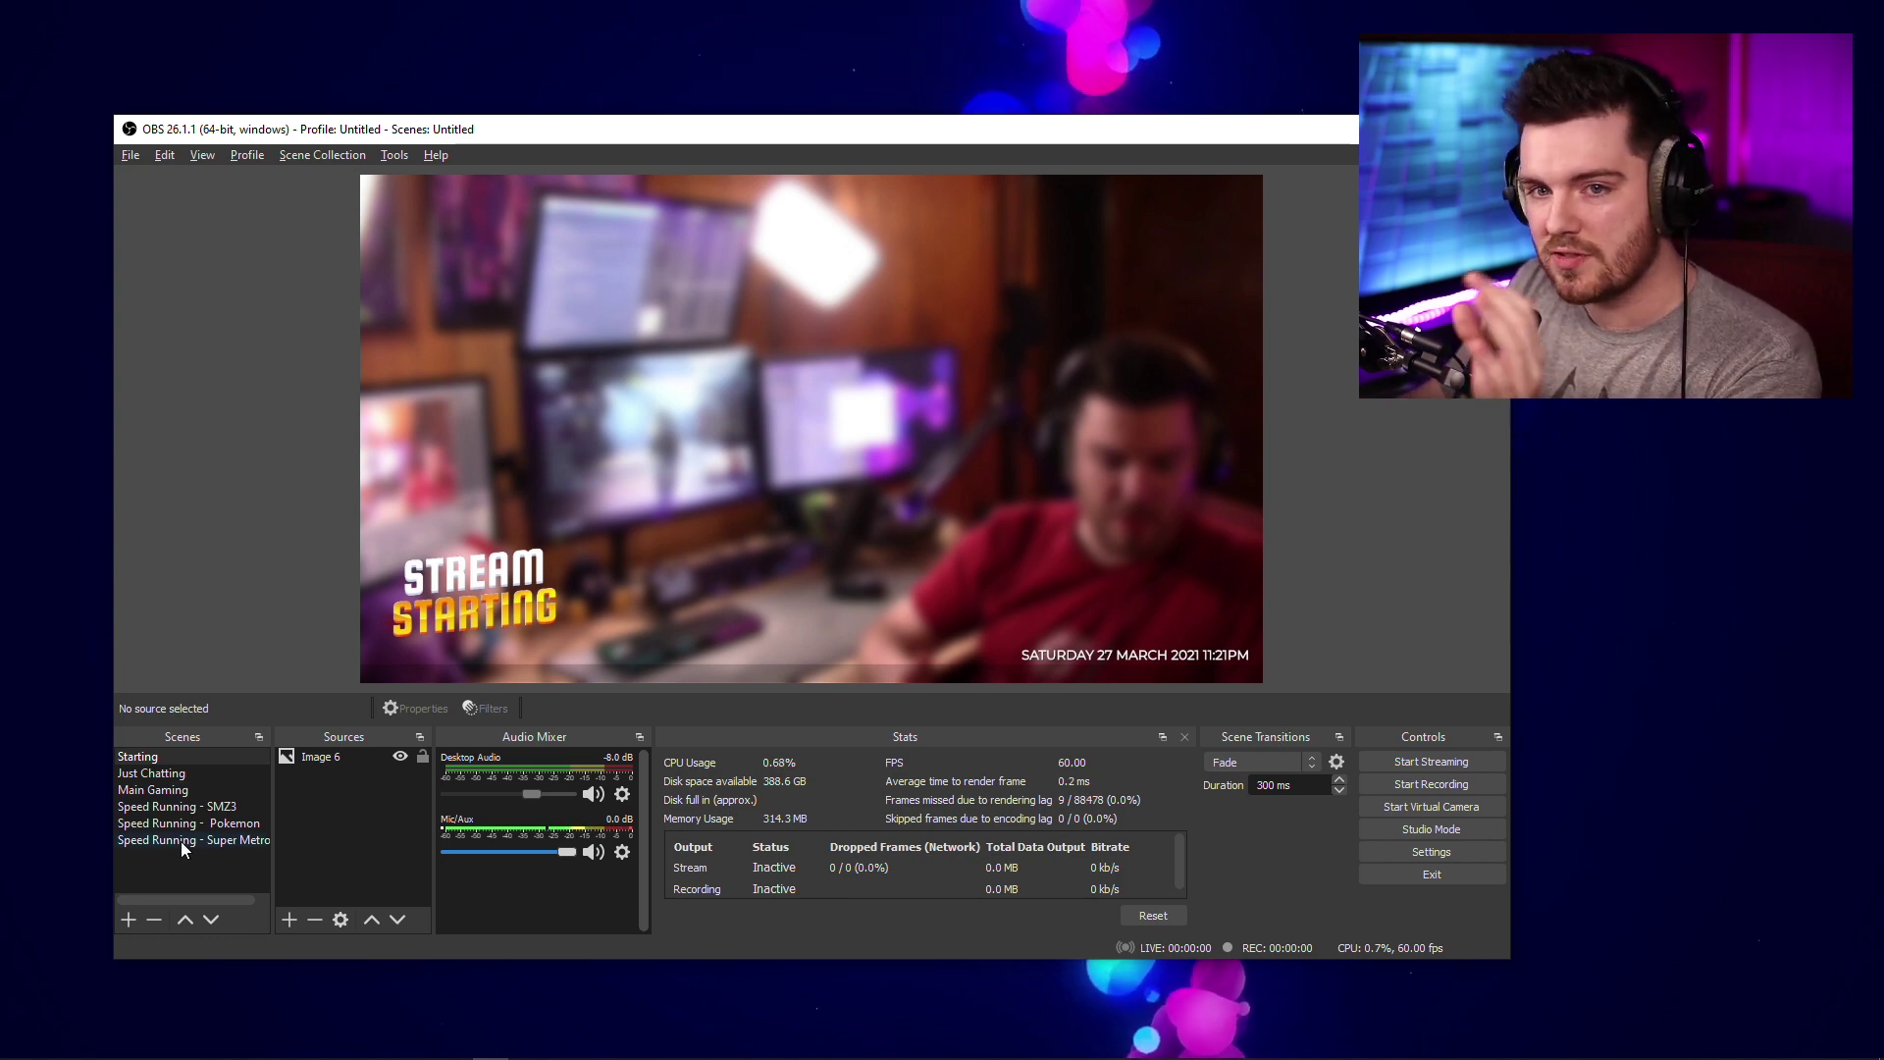
- Review the available scene transitions and the transition types that can be added
click(1313, 763)
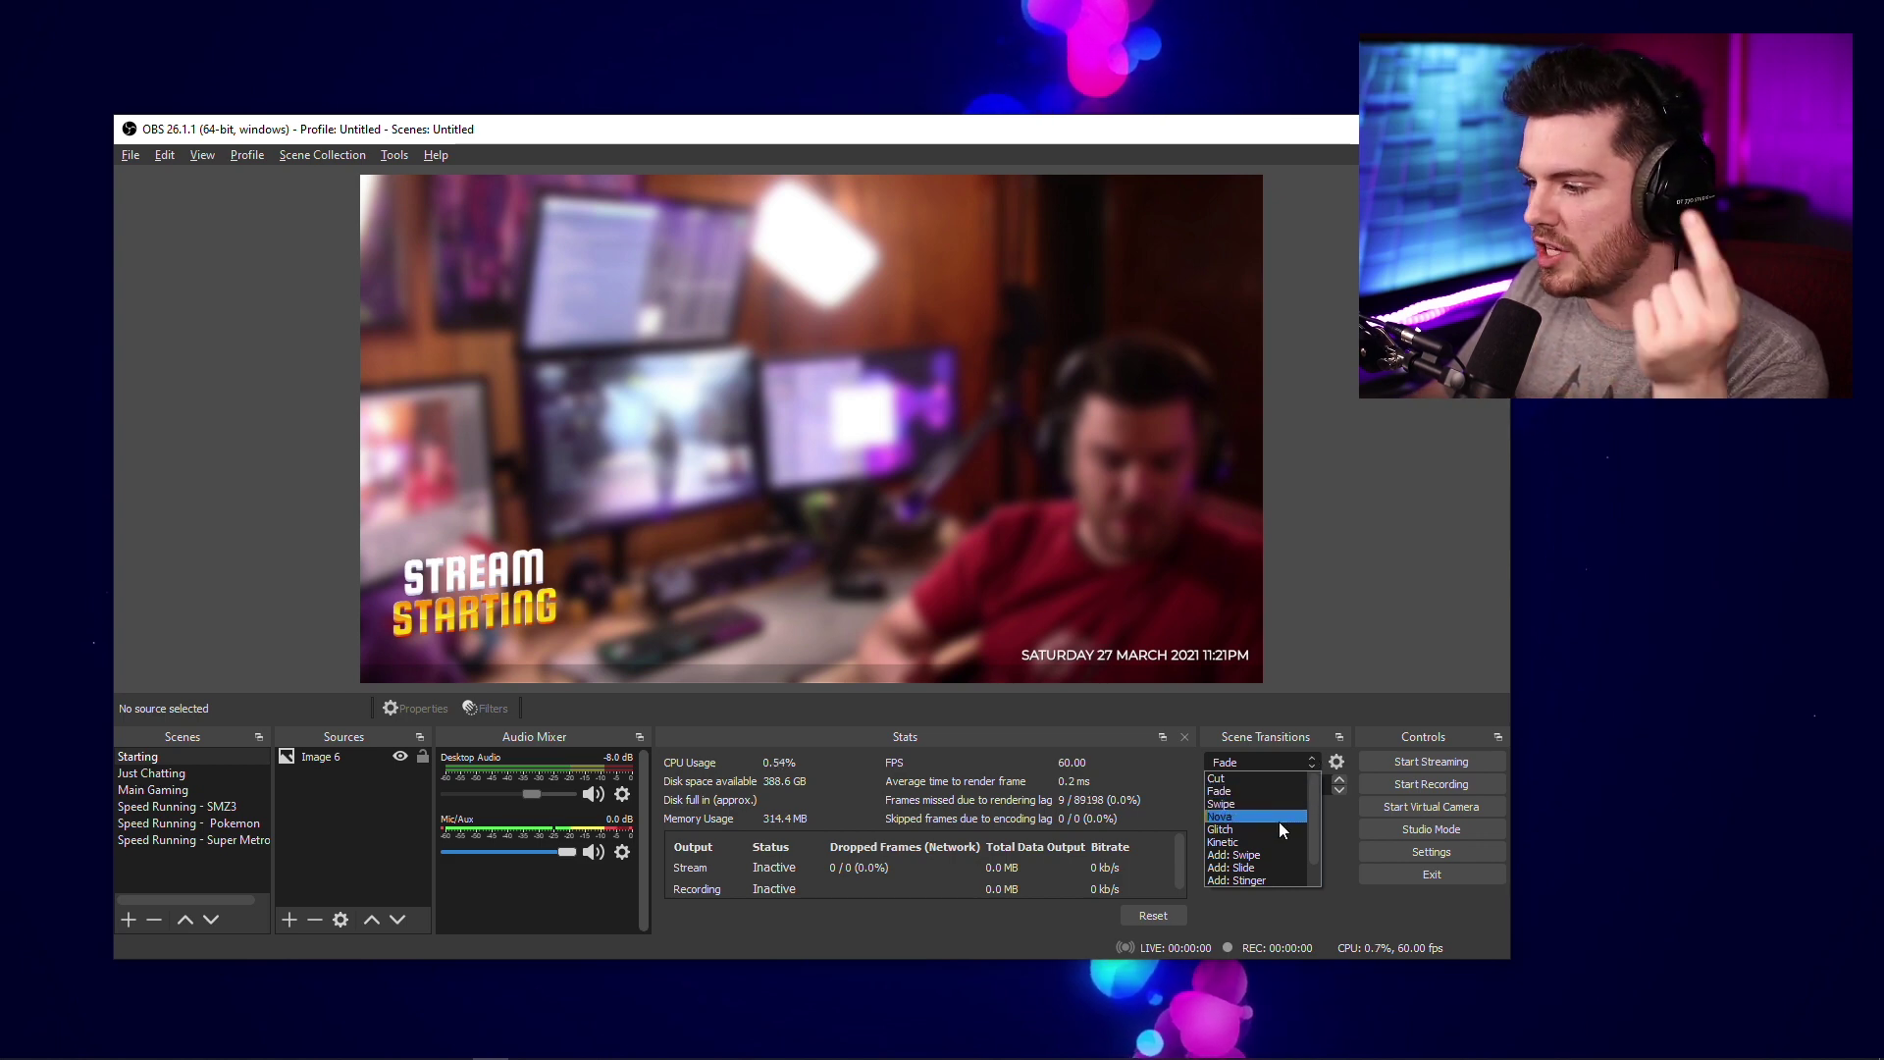
drag(1316, 828, 1315, 852)
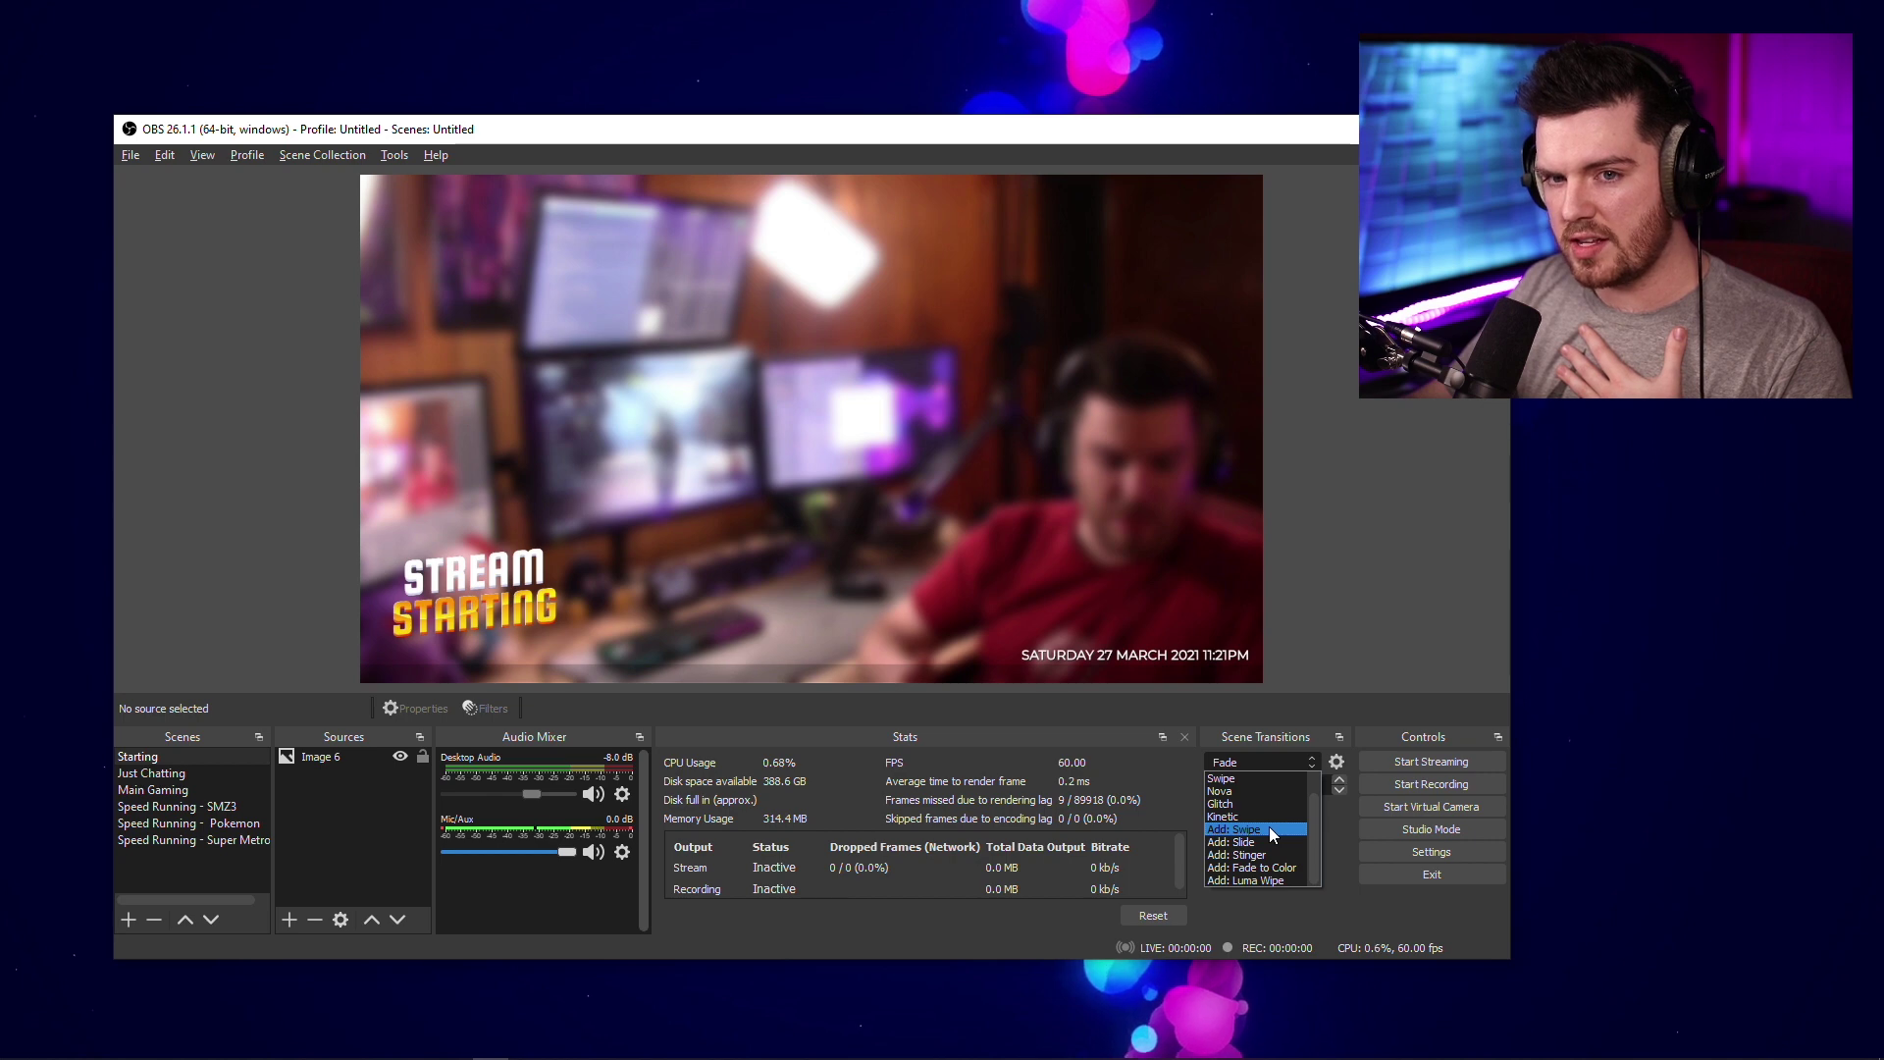
click(1342, 835)
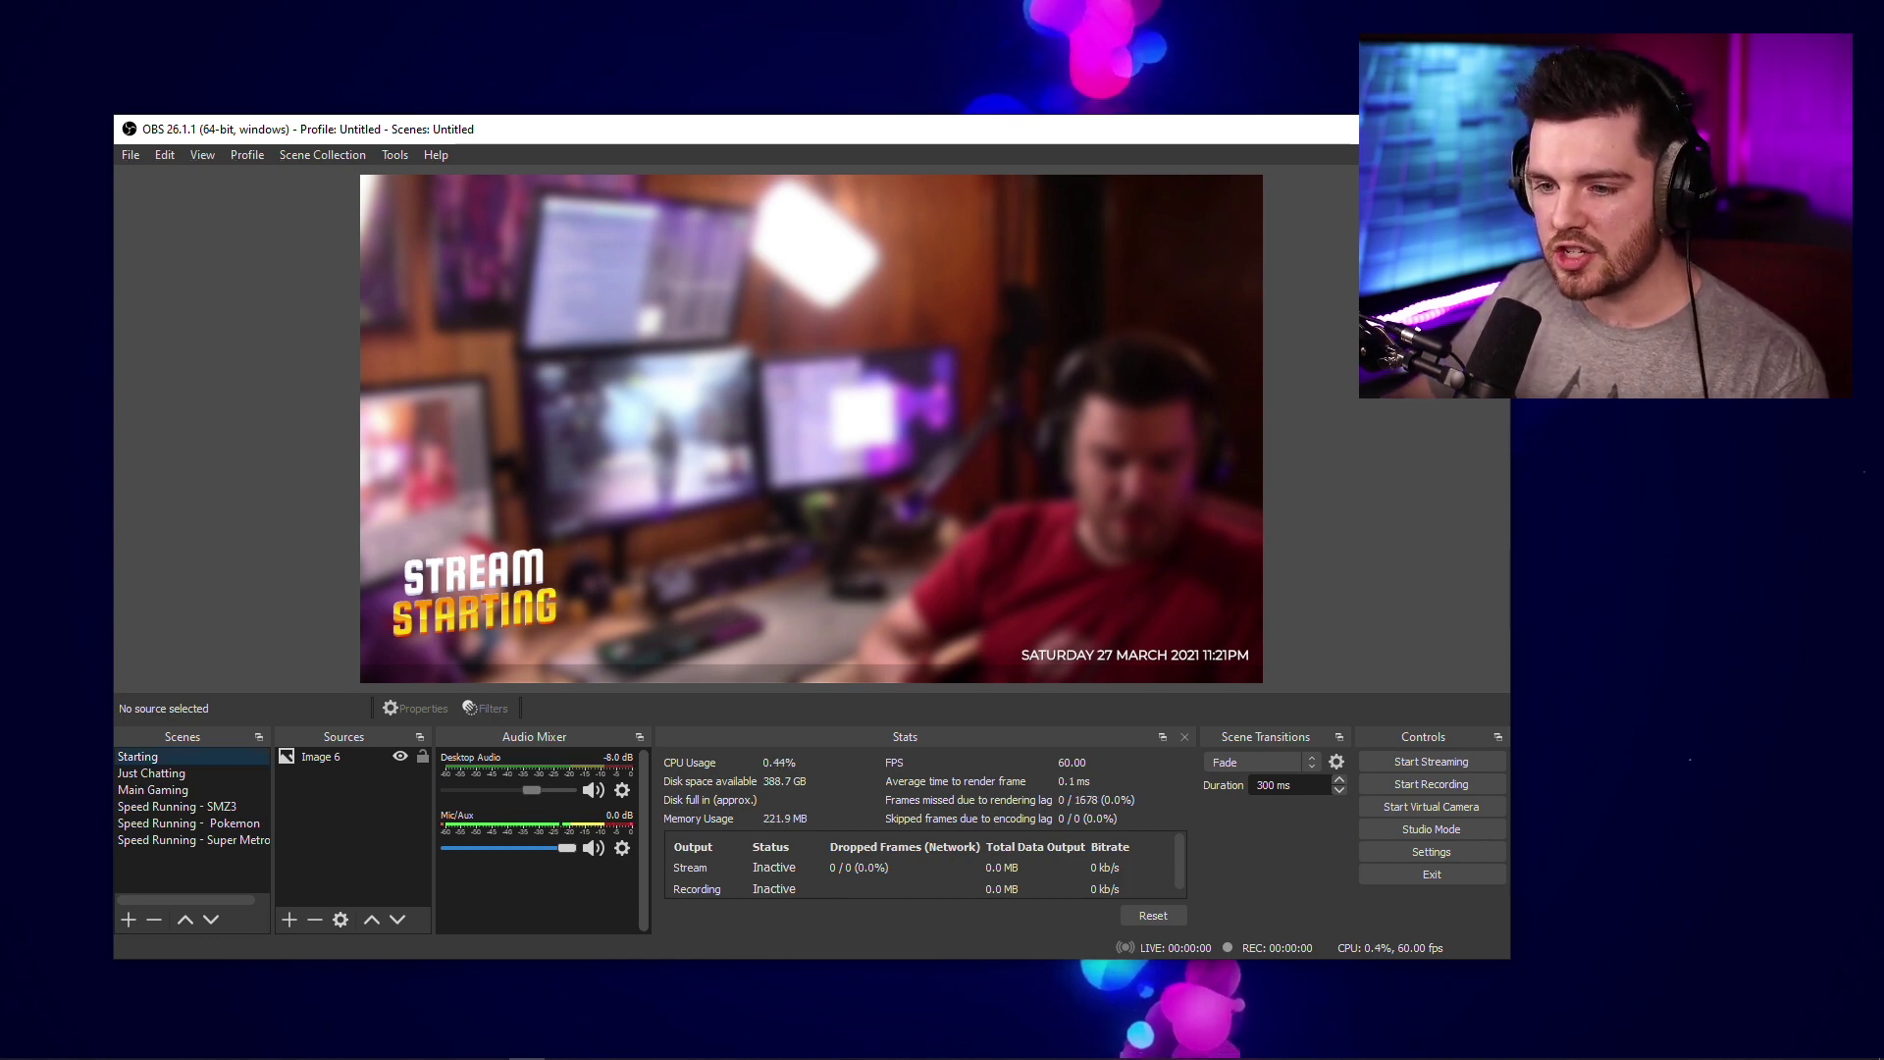
- Check the transition override options of the Main Gaming scene, then return to the Starting scene
click(182, 791)
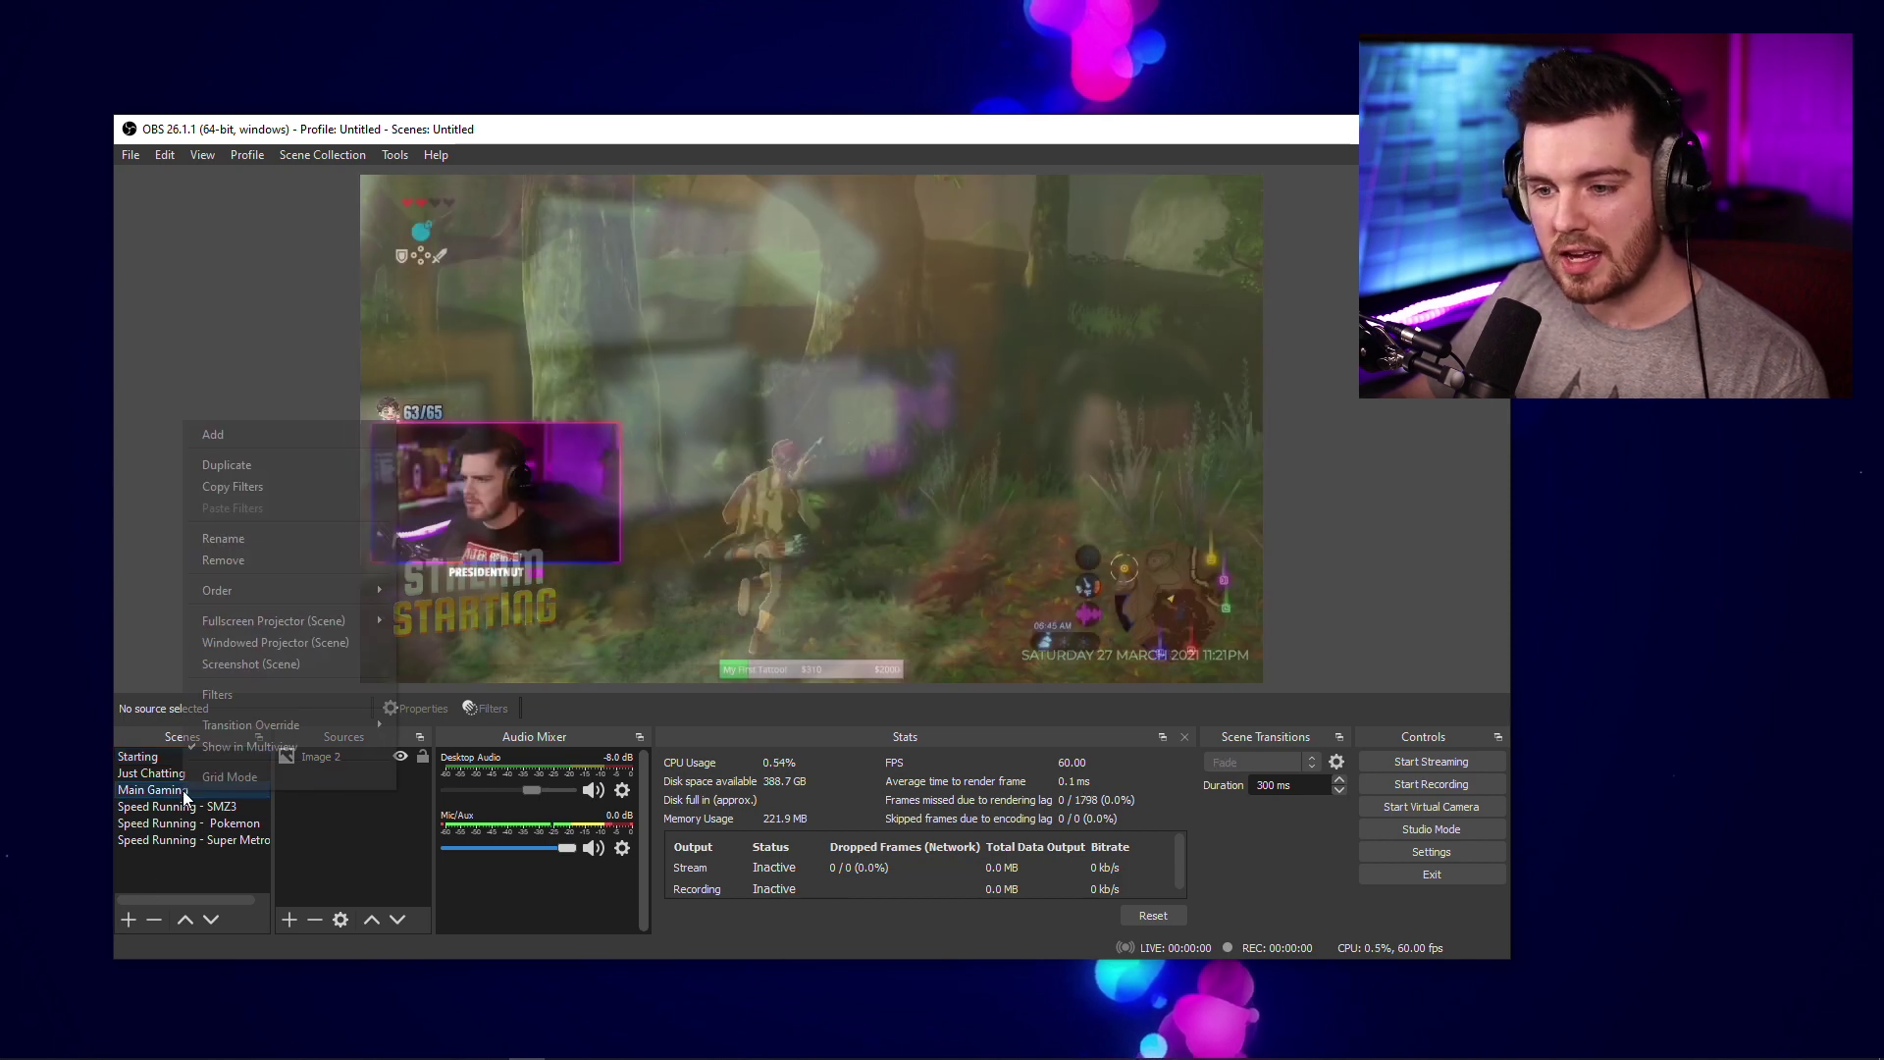
right_click(182, 791)
mouse_move(285, 726)
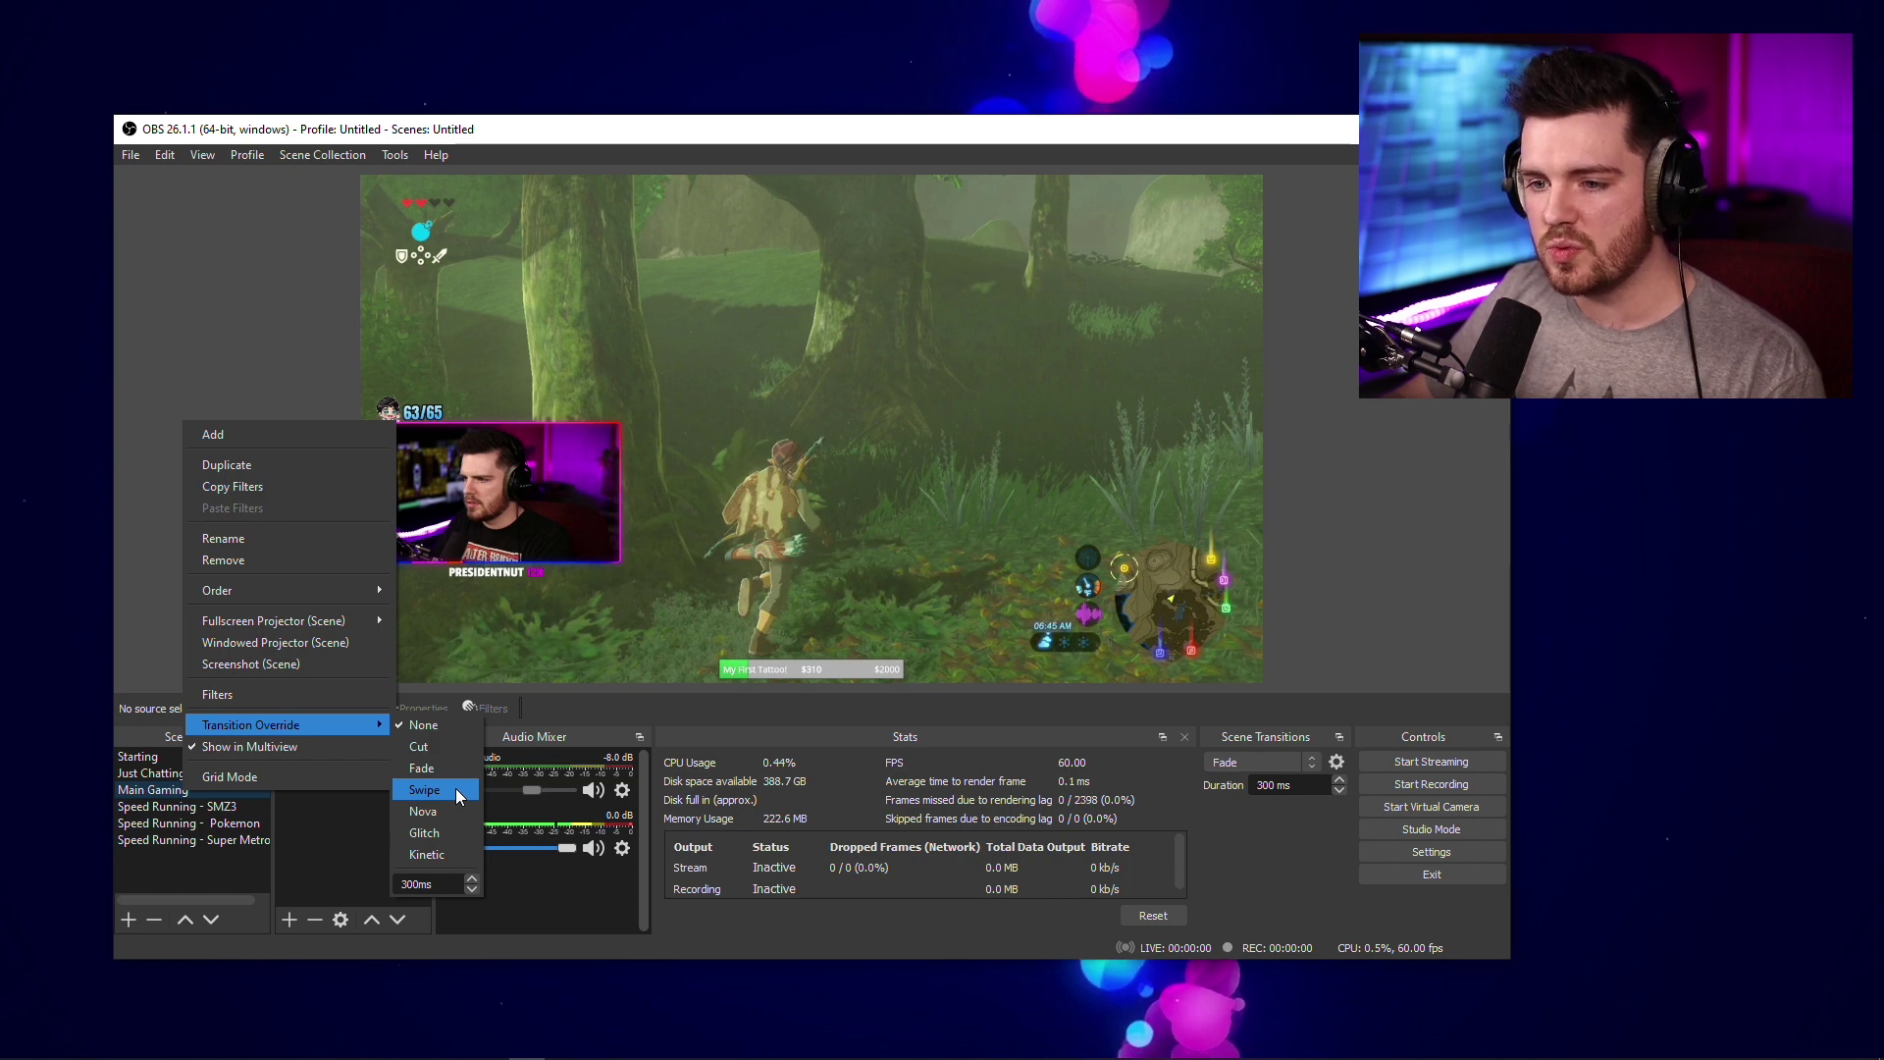
click(124, 758)
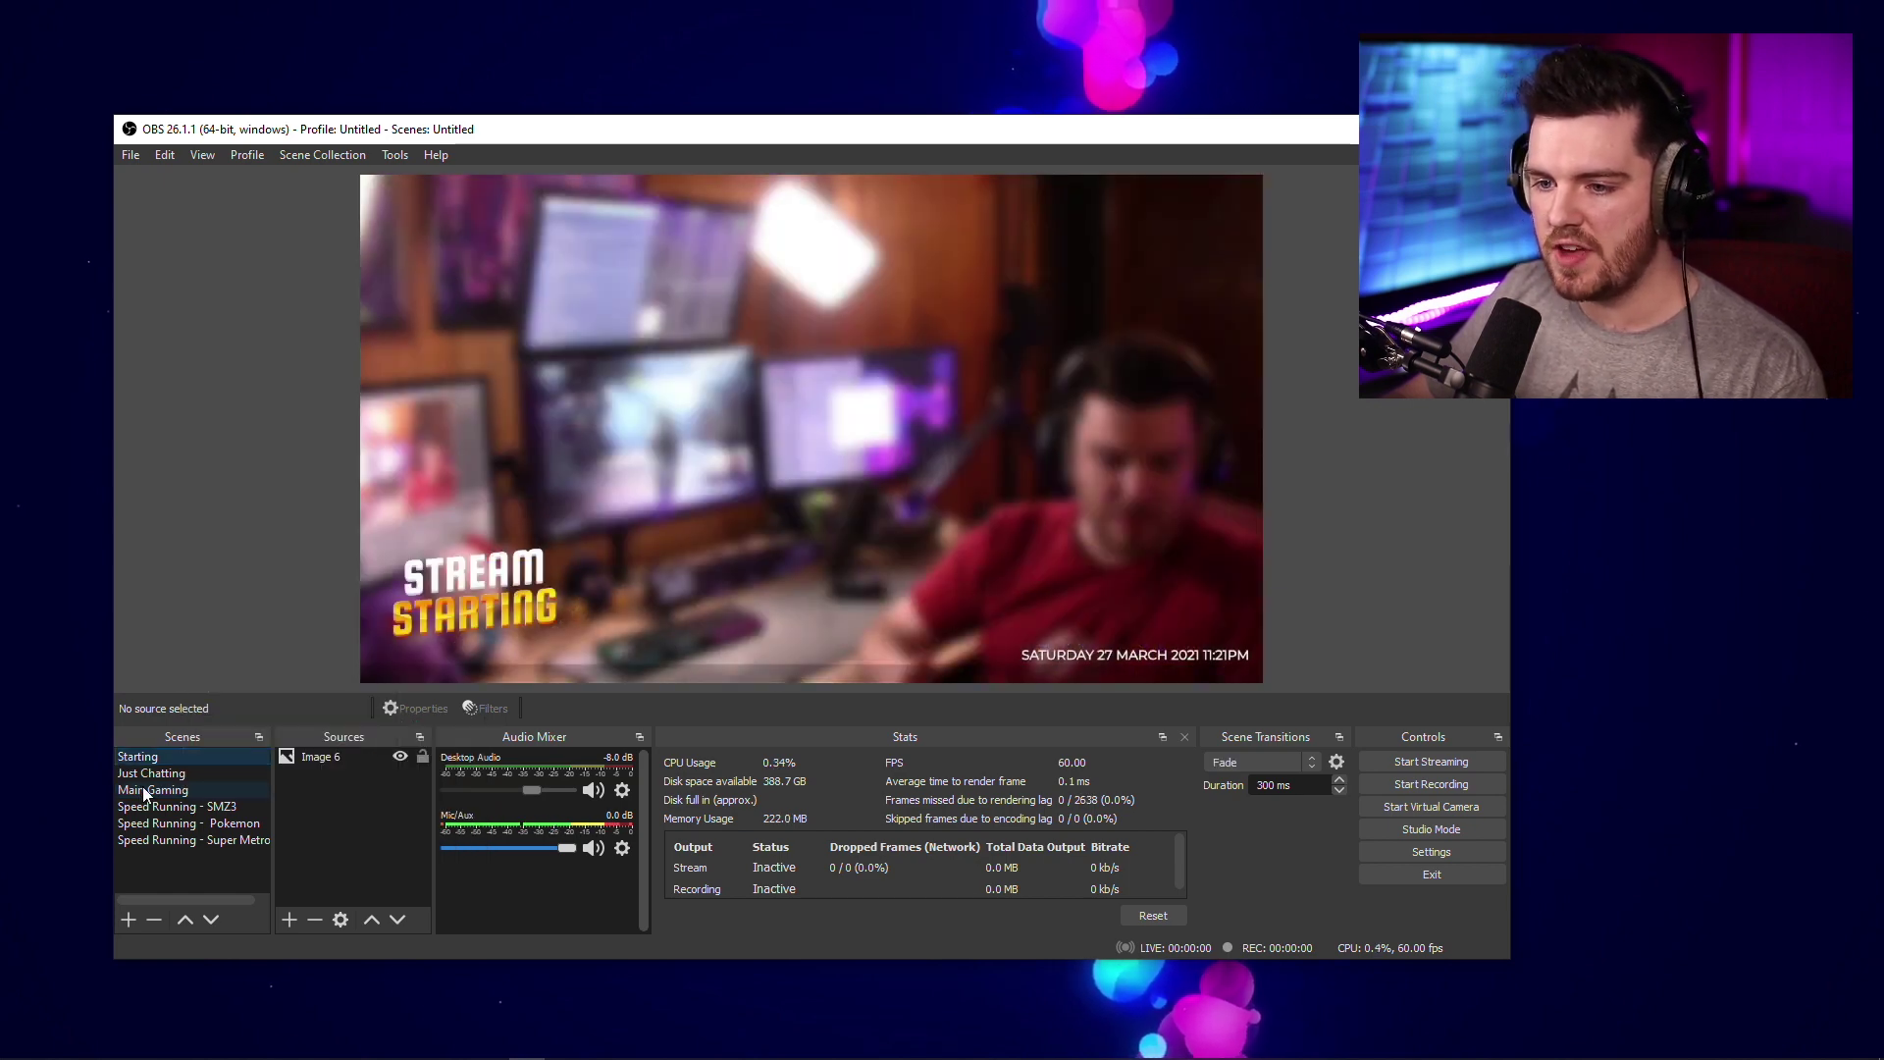
- Set the Main Gaming scene's transition override to Kinetic and switch back to the Starting scene
click(144, 788)
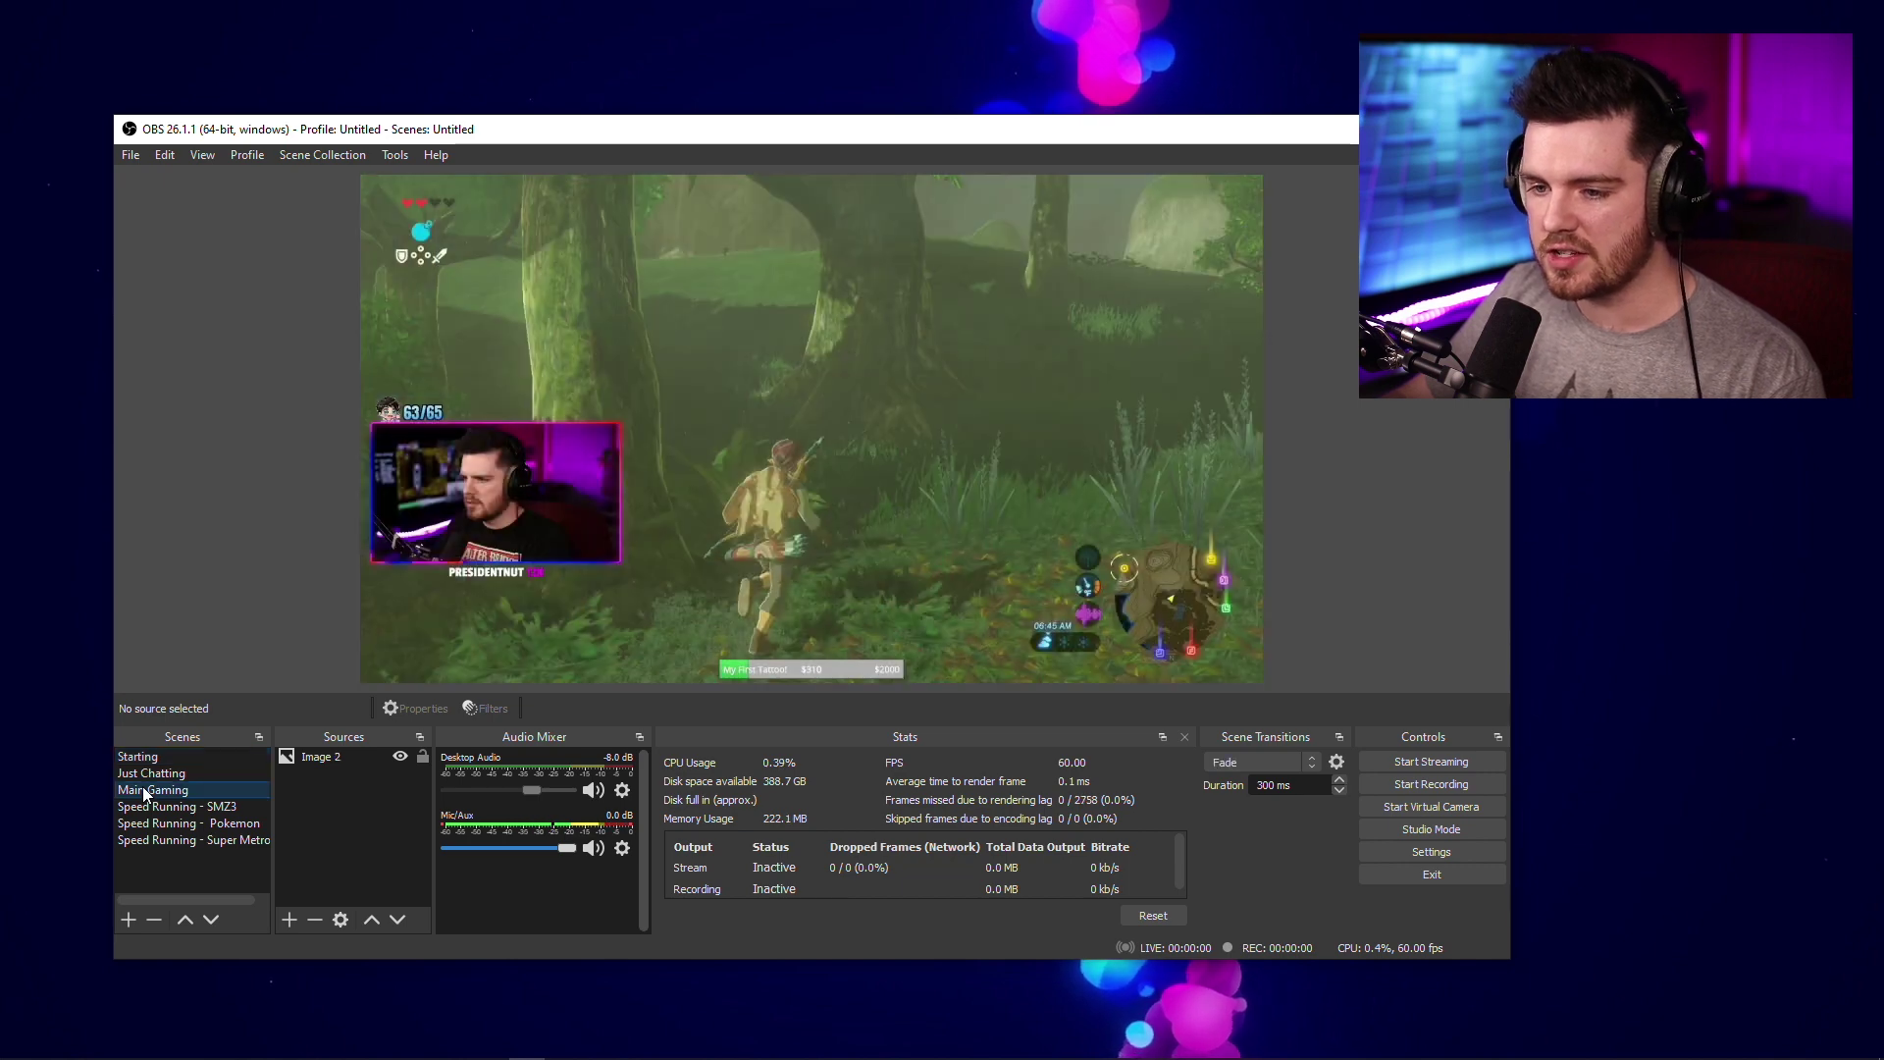
right_click(143, 789)
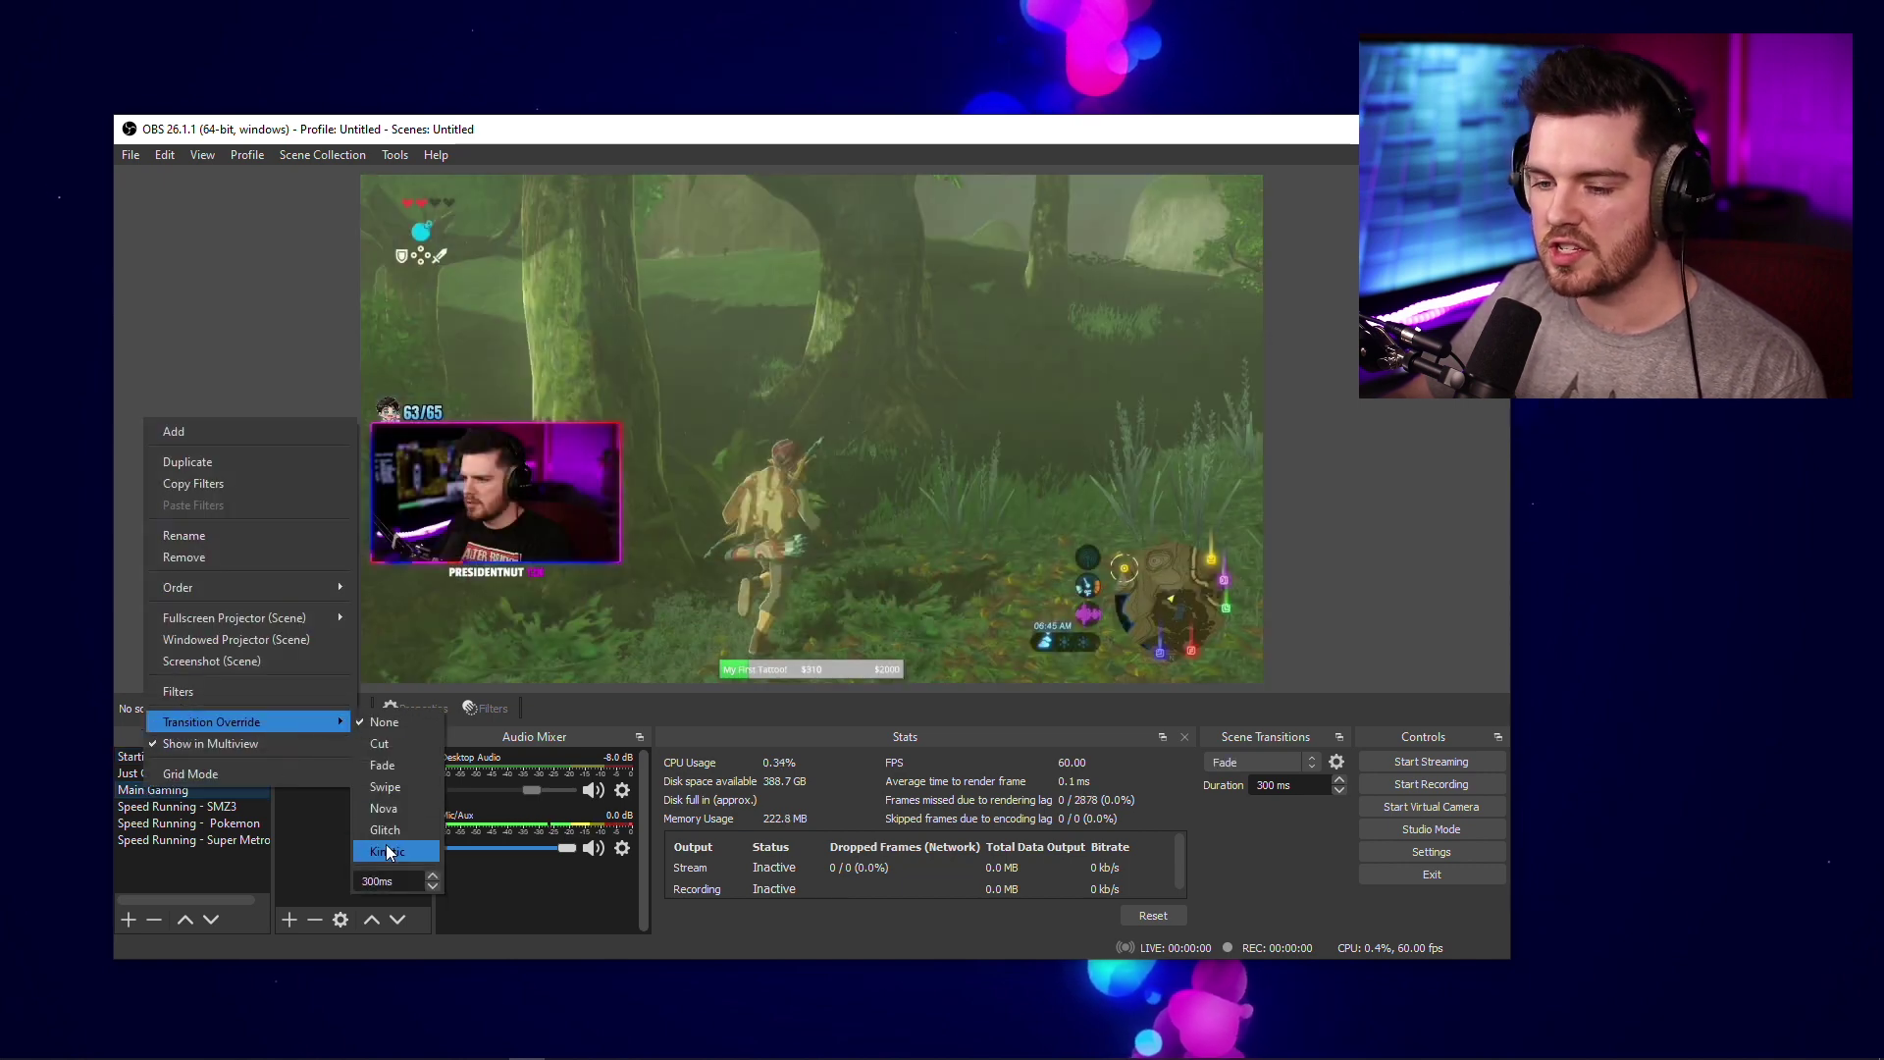
click(388, 852)
click(172, 756)
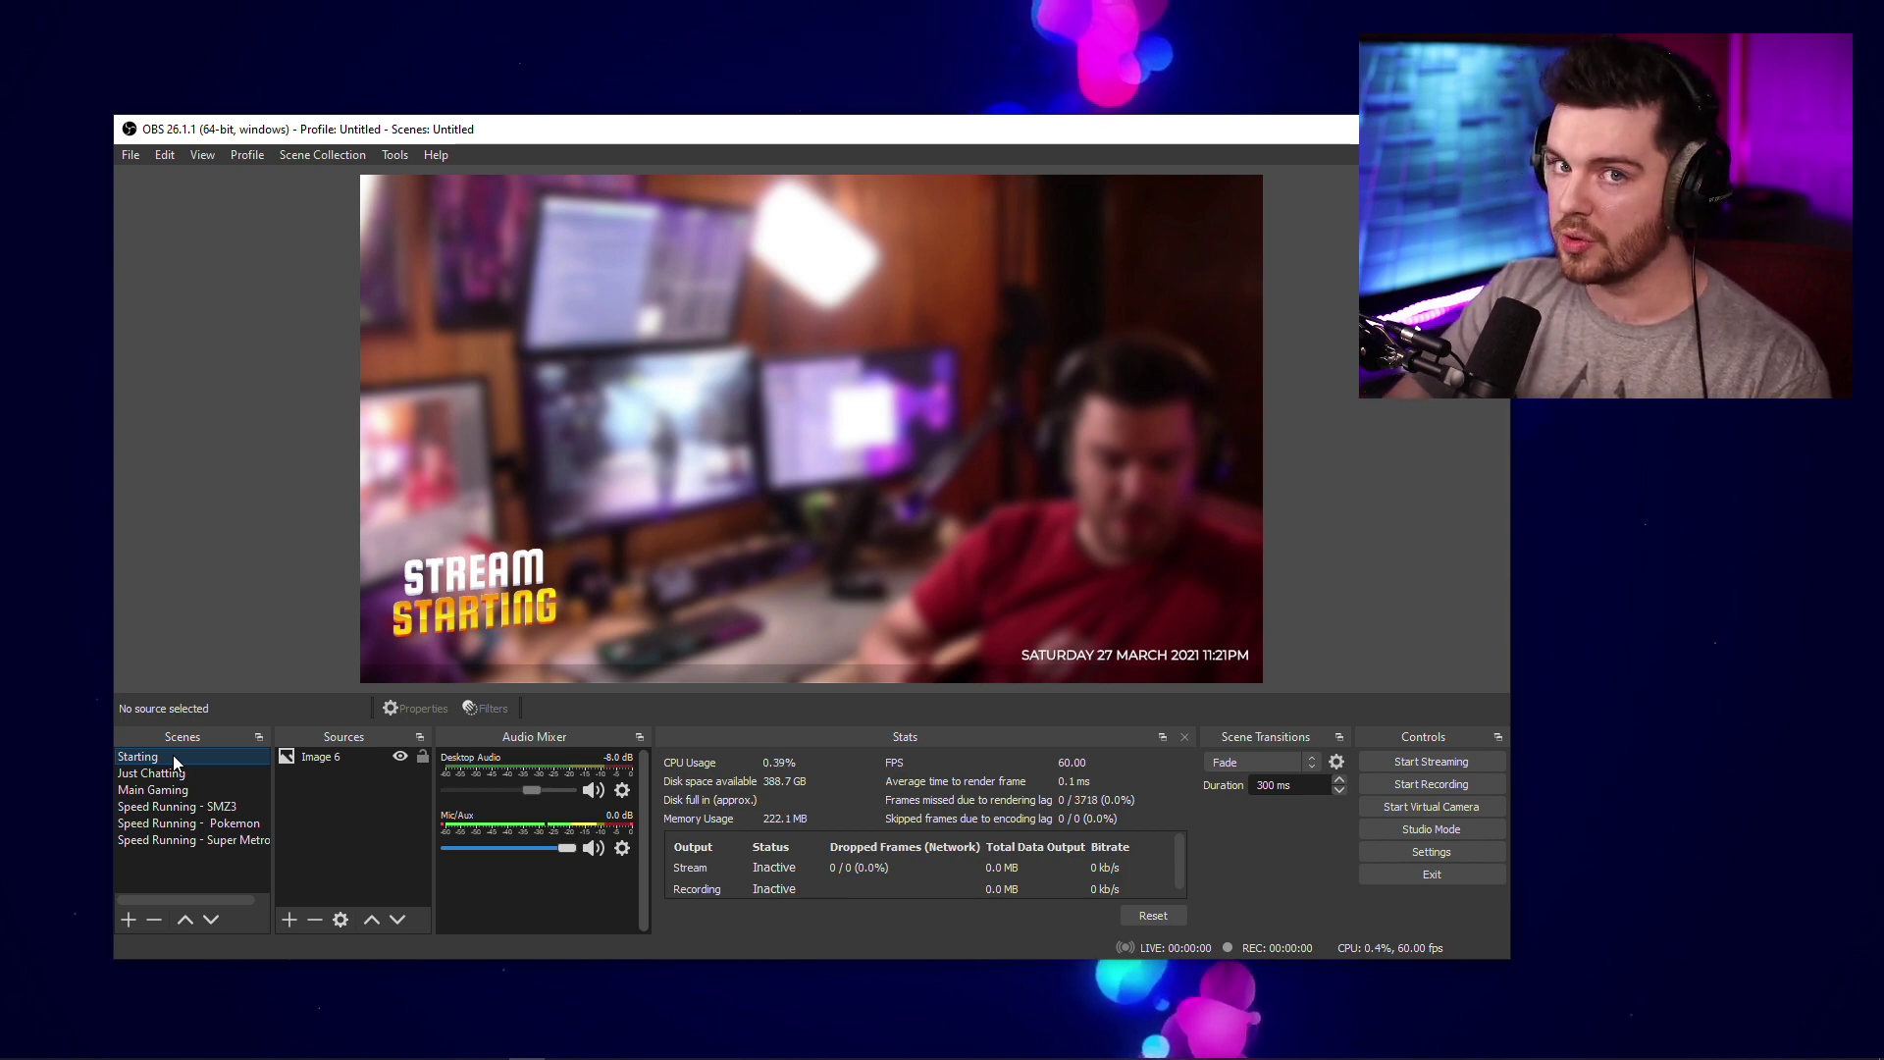
- Open the Transition Table, widen its window to show all columns, and move it higher over the preview
click(389, 157)
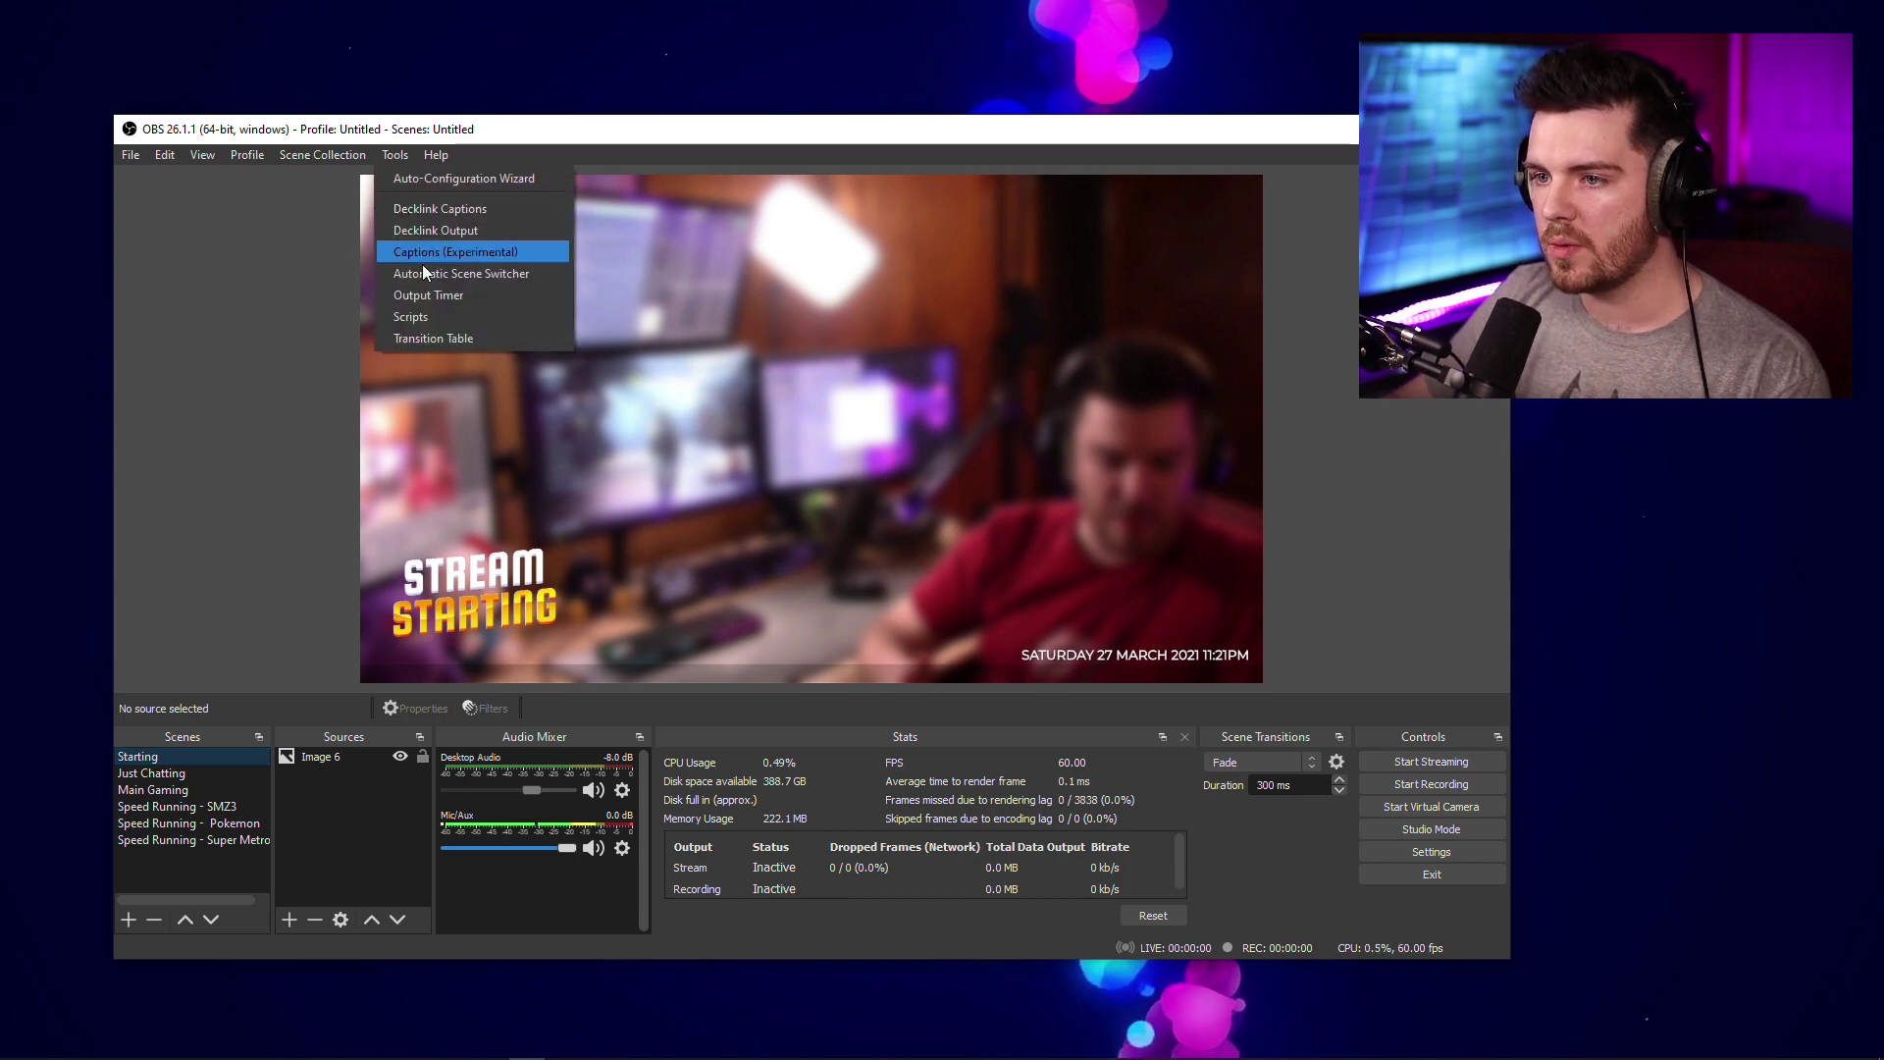
click(449, 338)
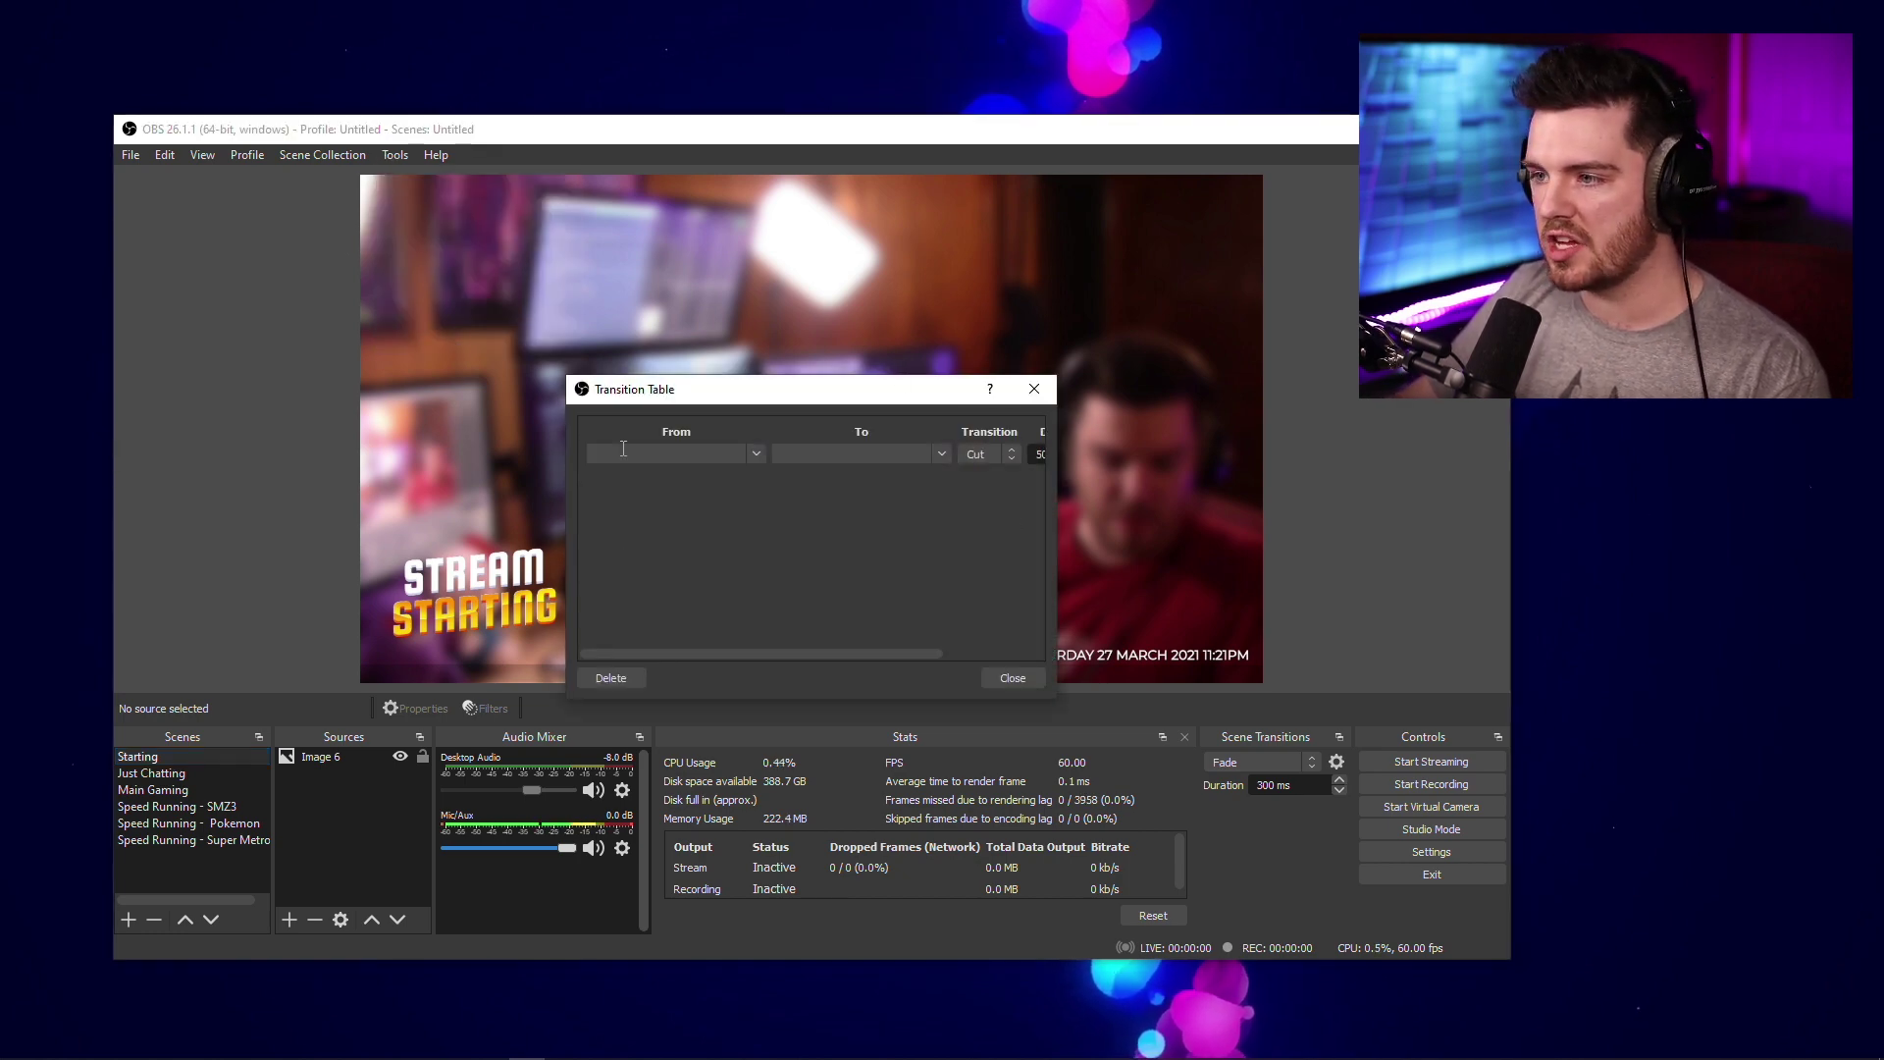
drag(1057, 515, 1213, 515)
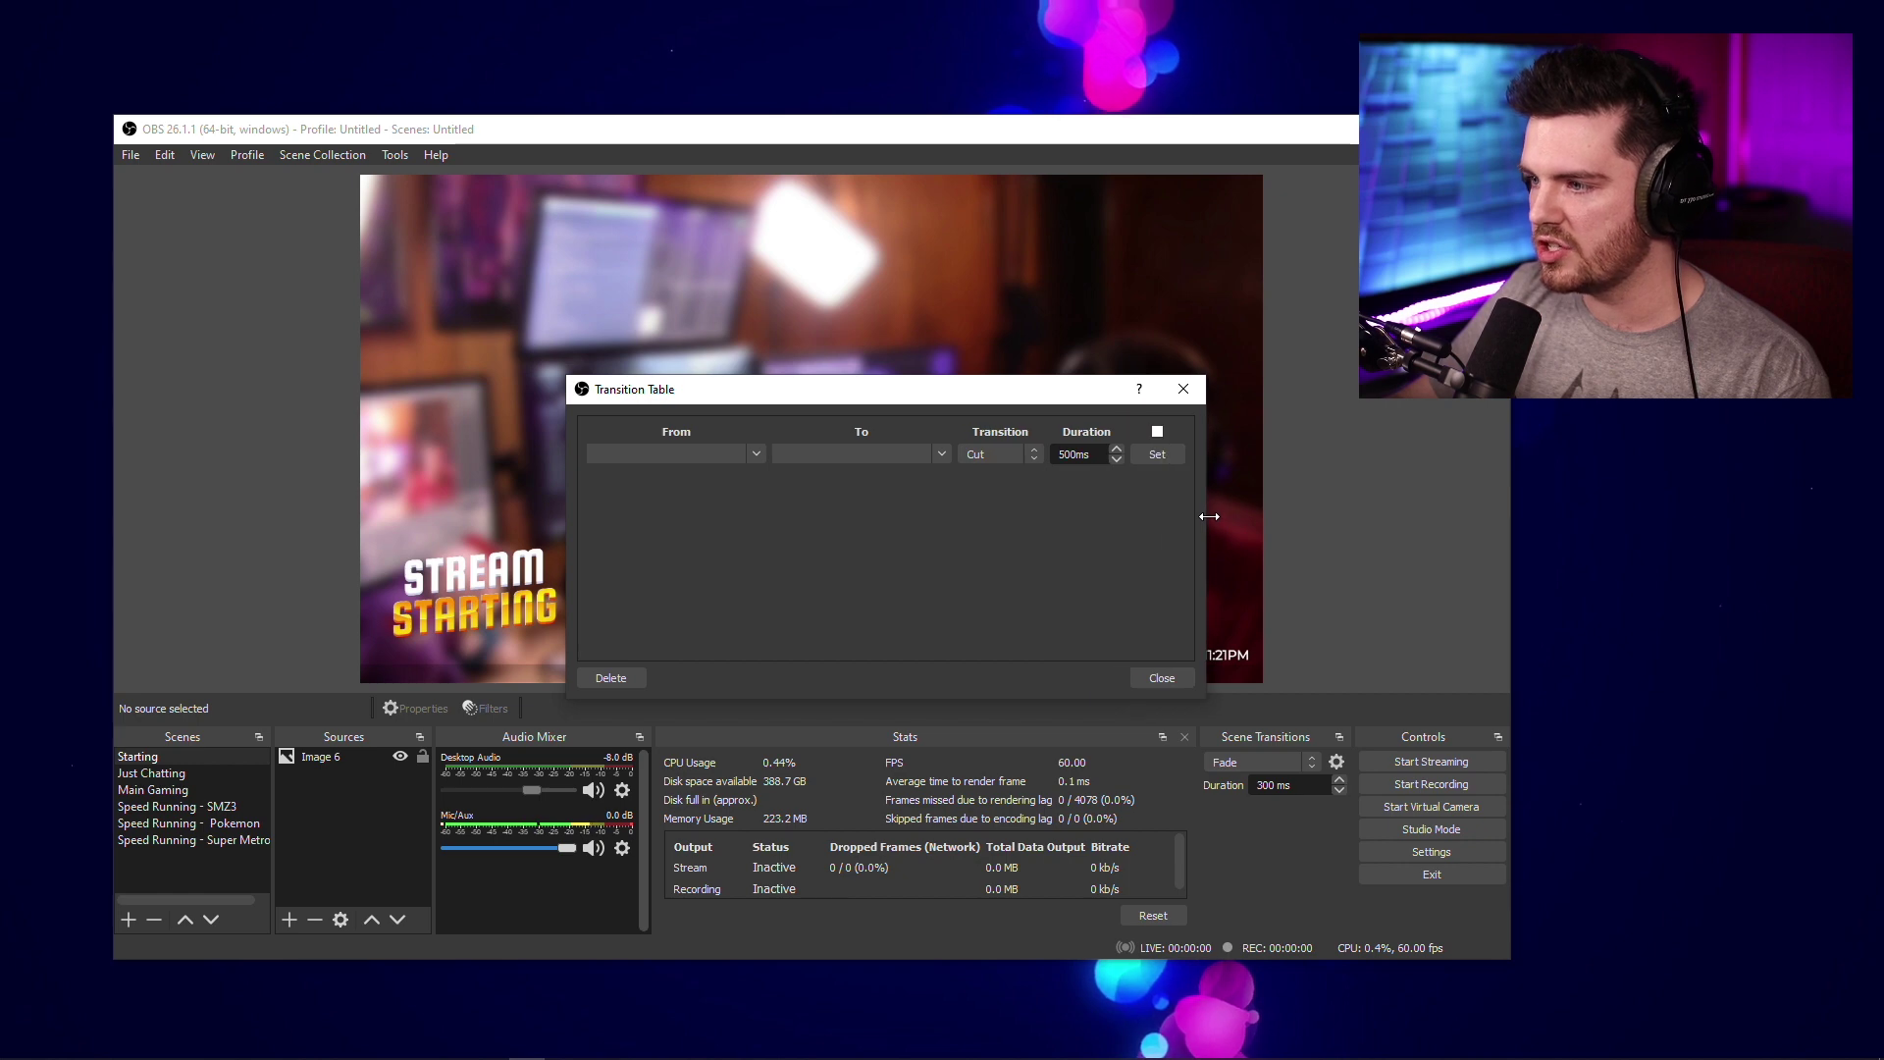
drag(959, 388, 910, 268)
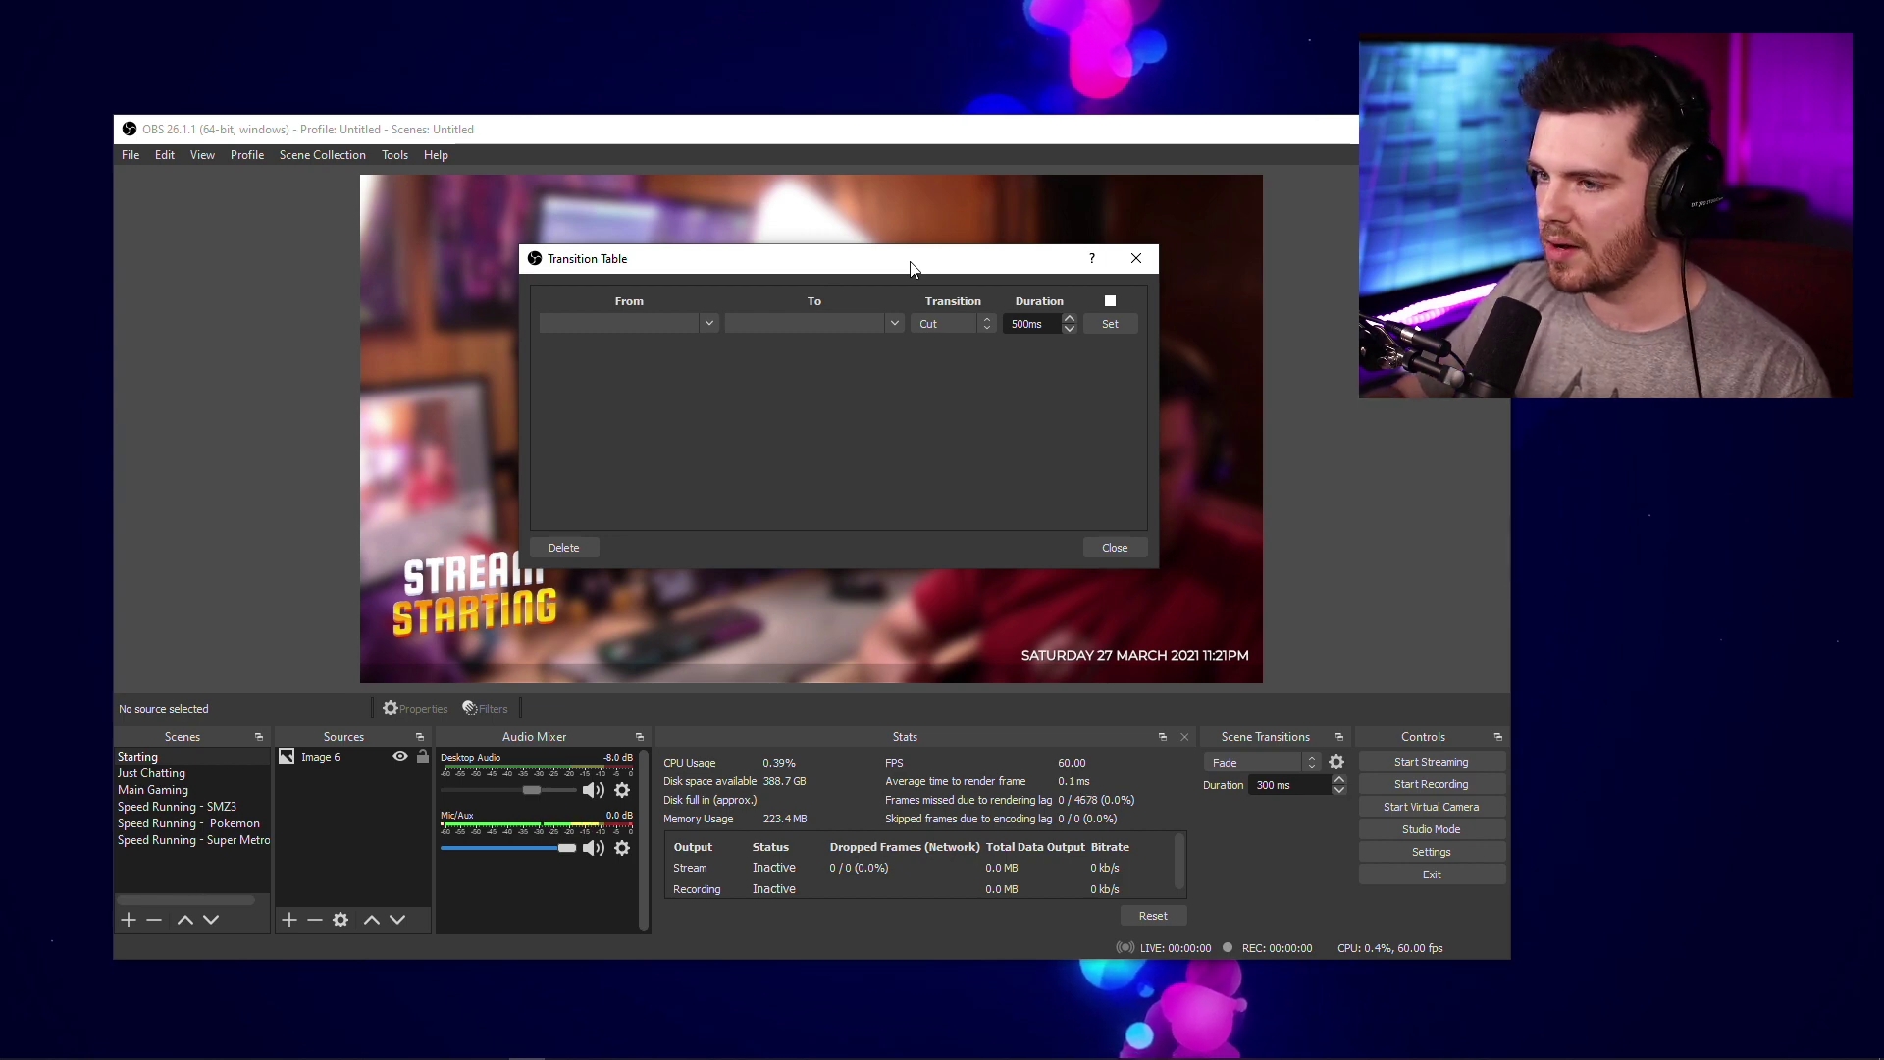
- Add a Transition Table entry from Starting to Just Chatting using the Glitch transition with a 500 ms duration
click(711, 323)
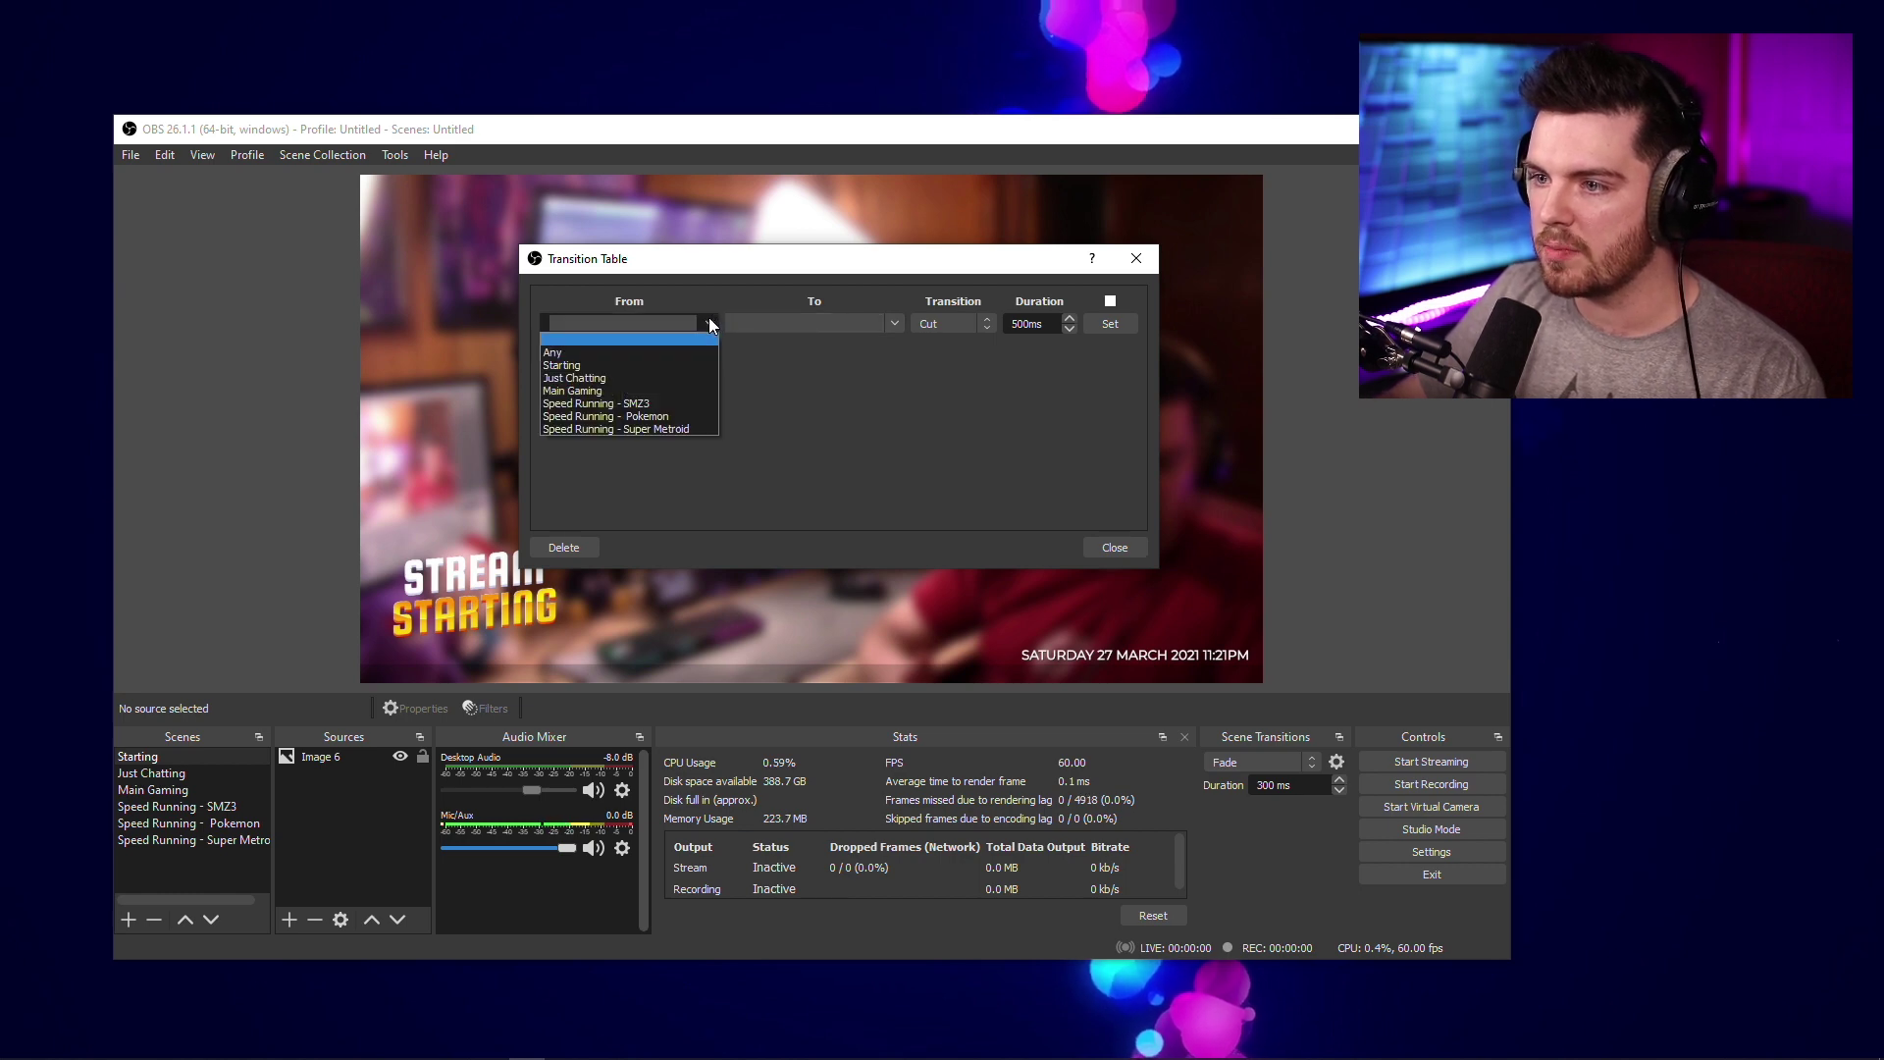
click(685, 364)
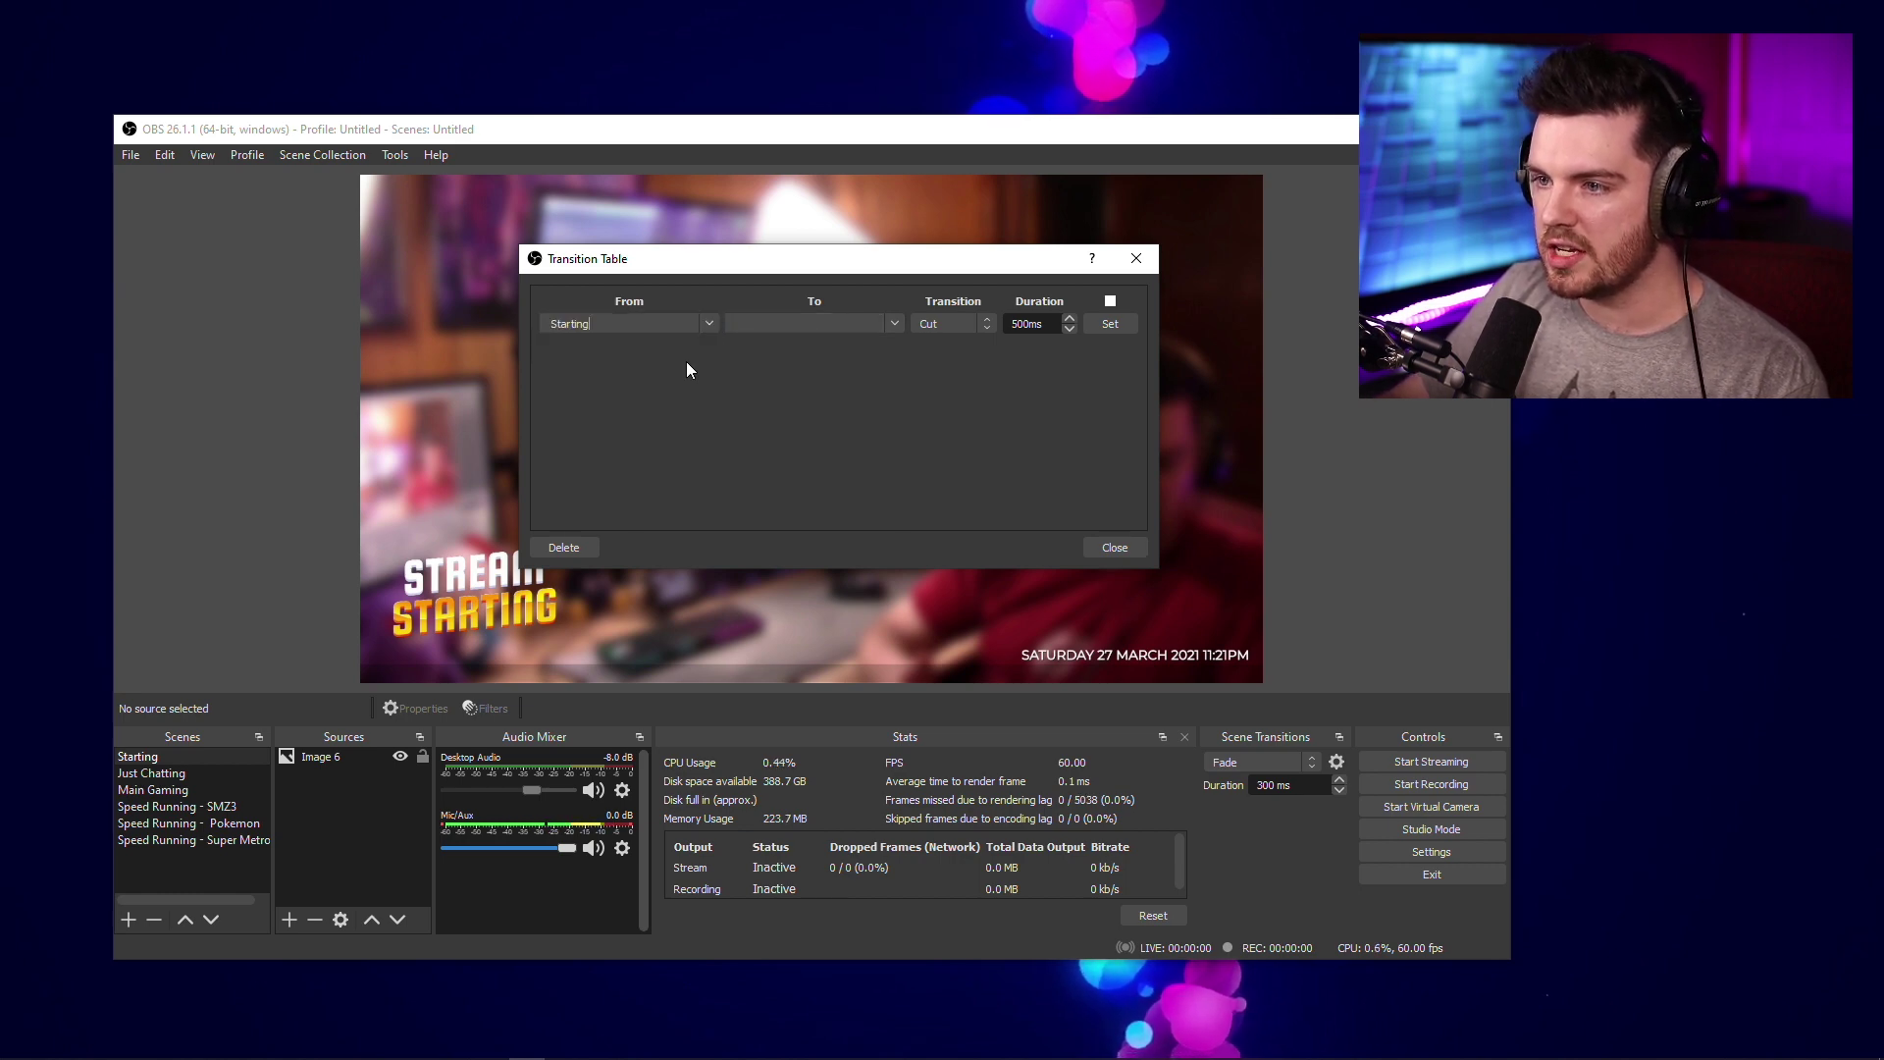
click(898, 325)
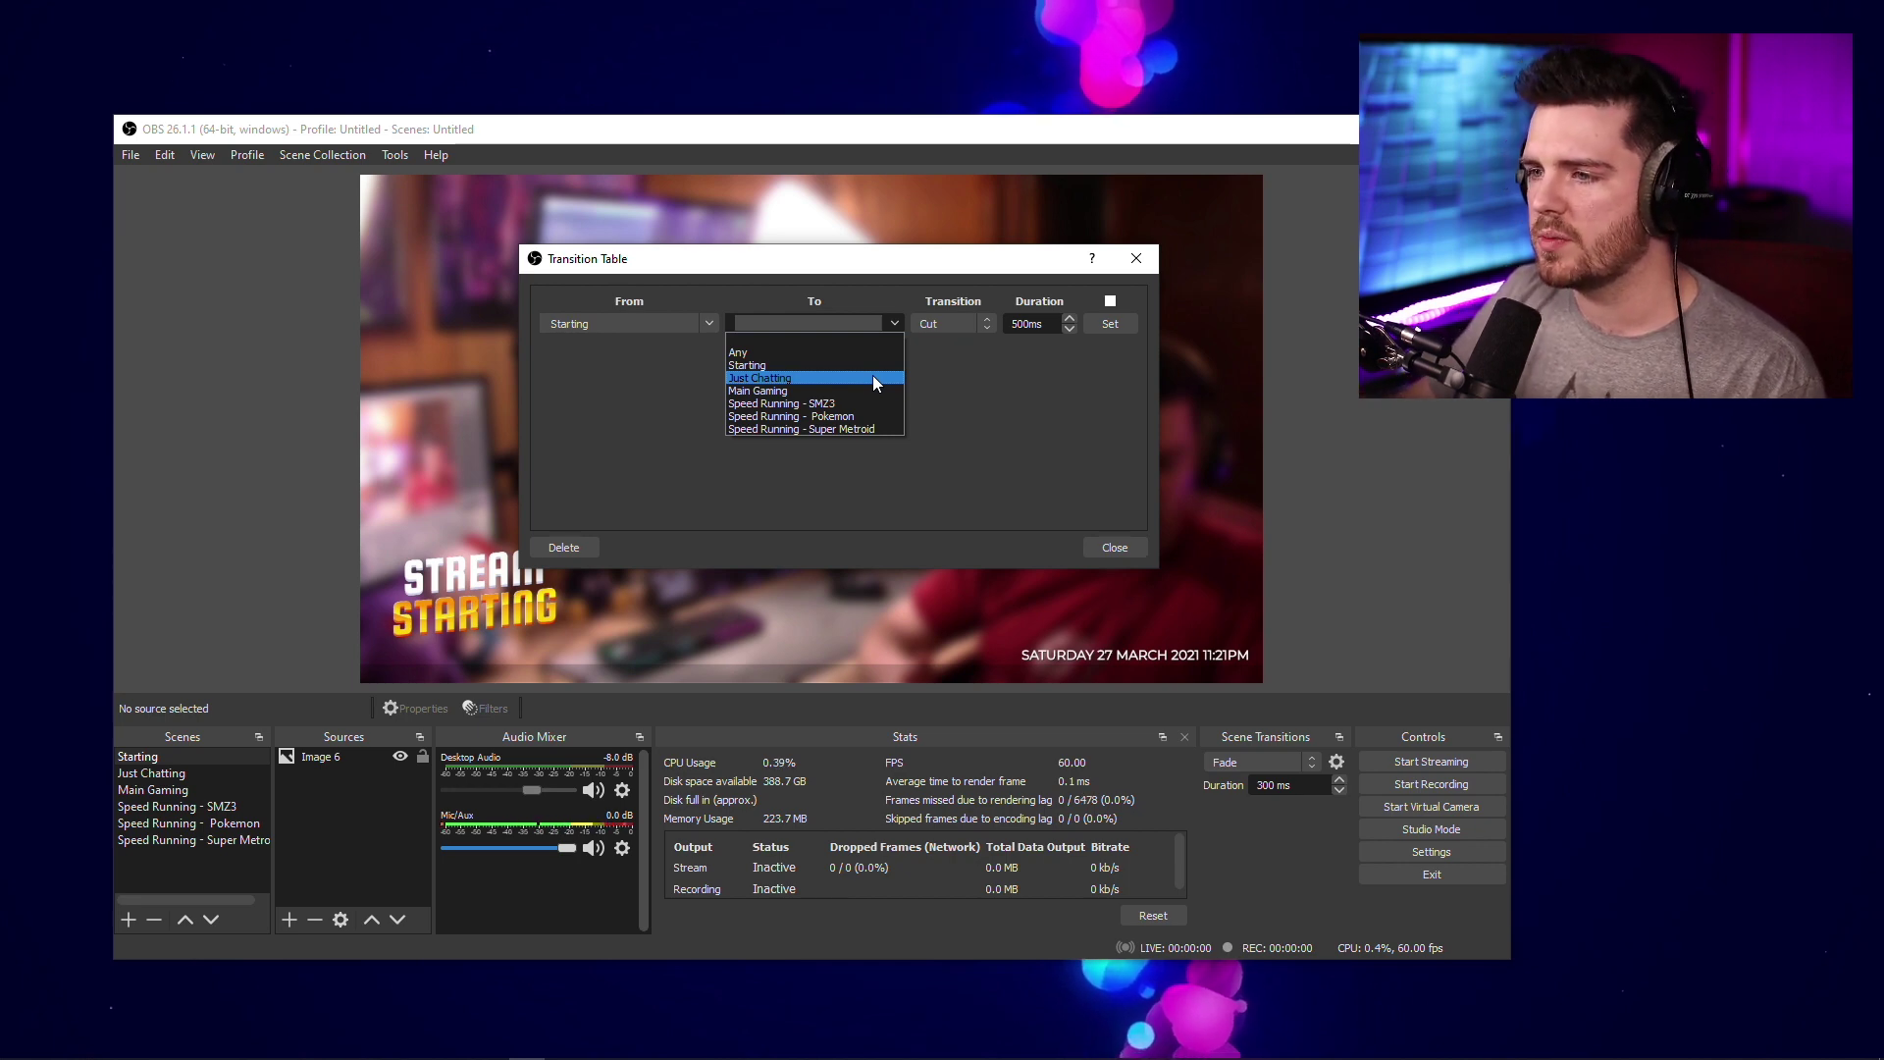
click(703, 376)
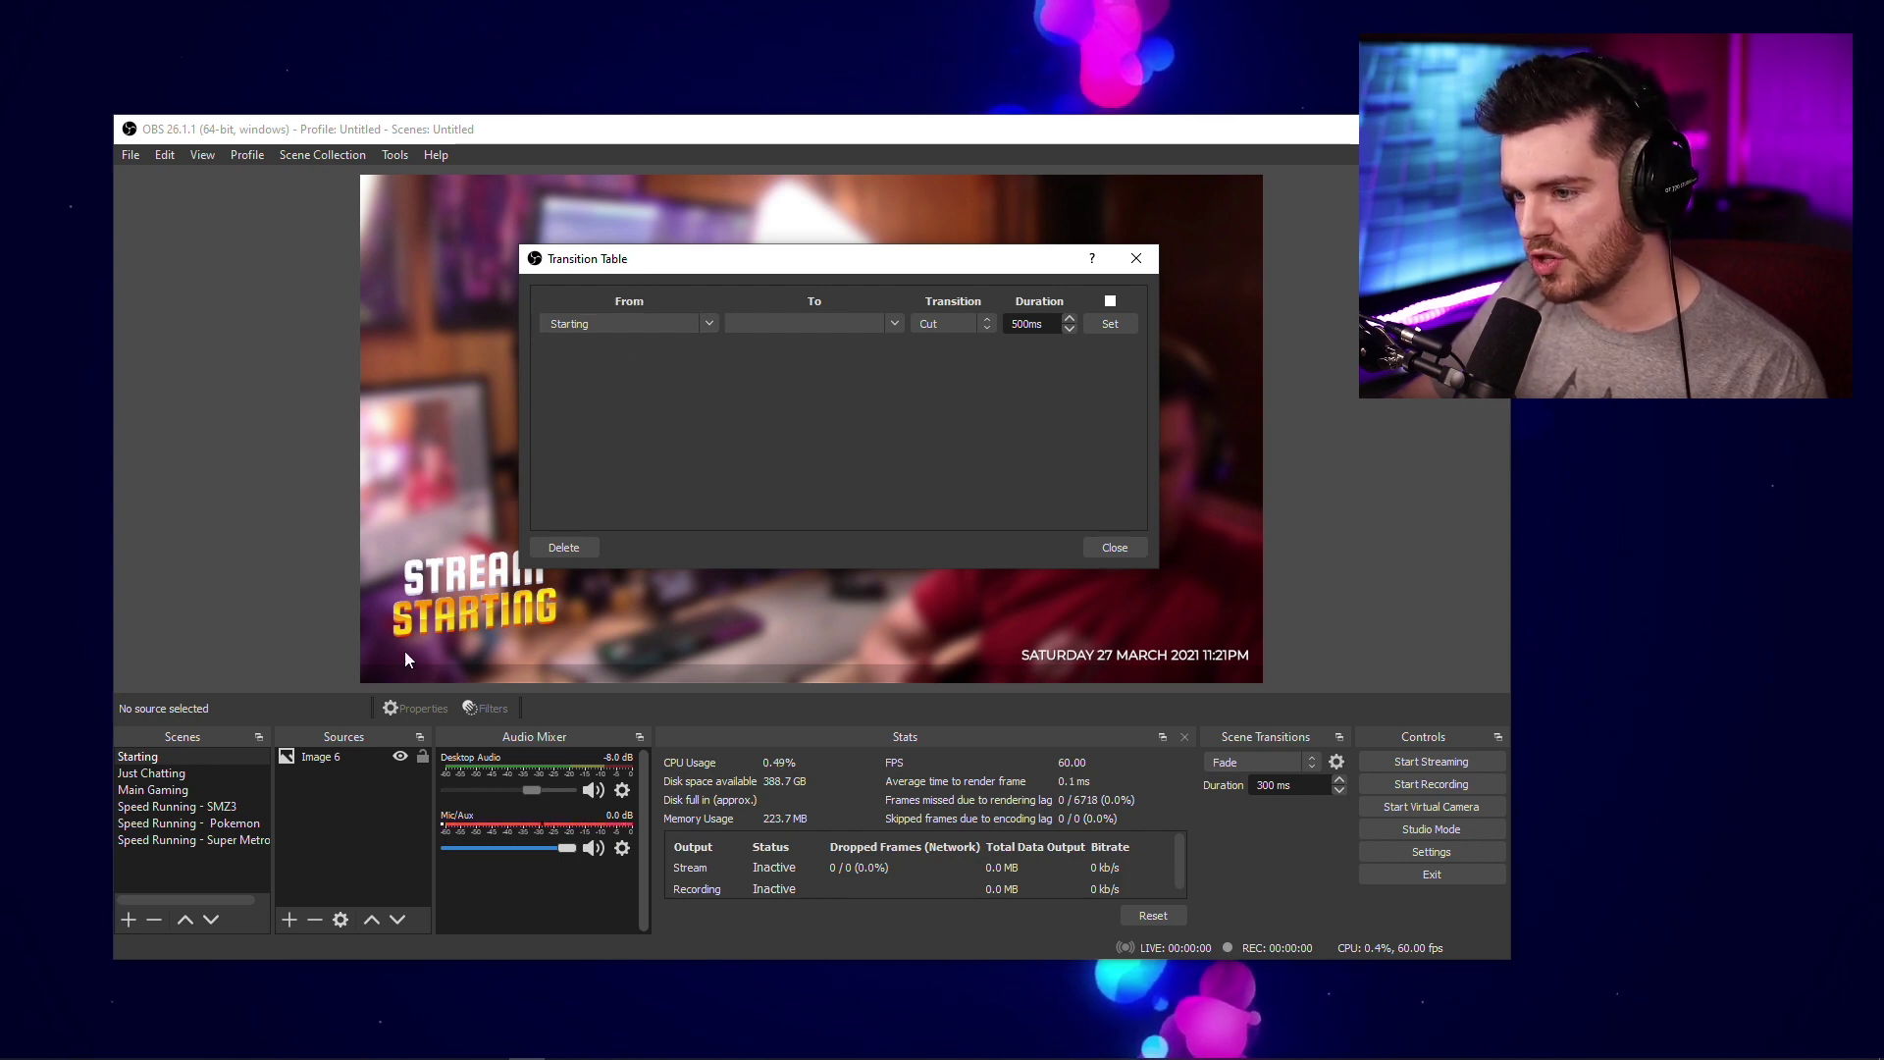
click(894, 323)
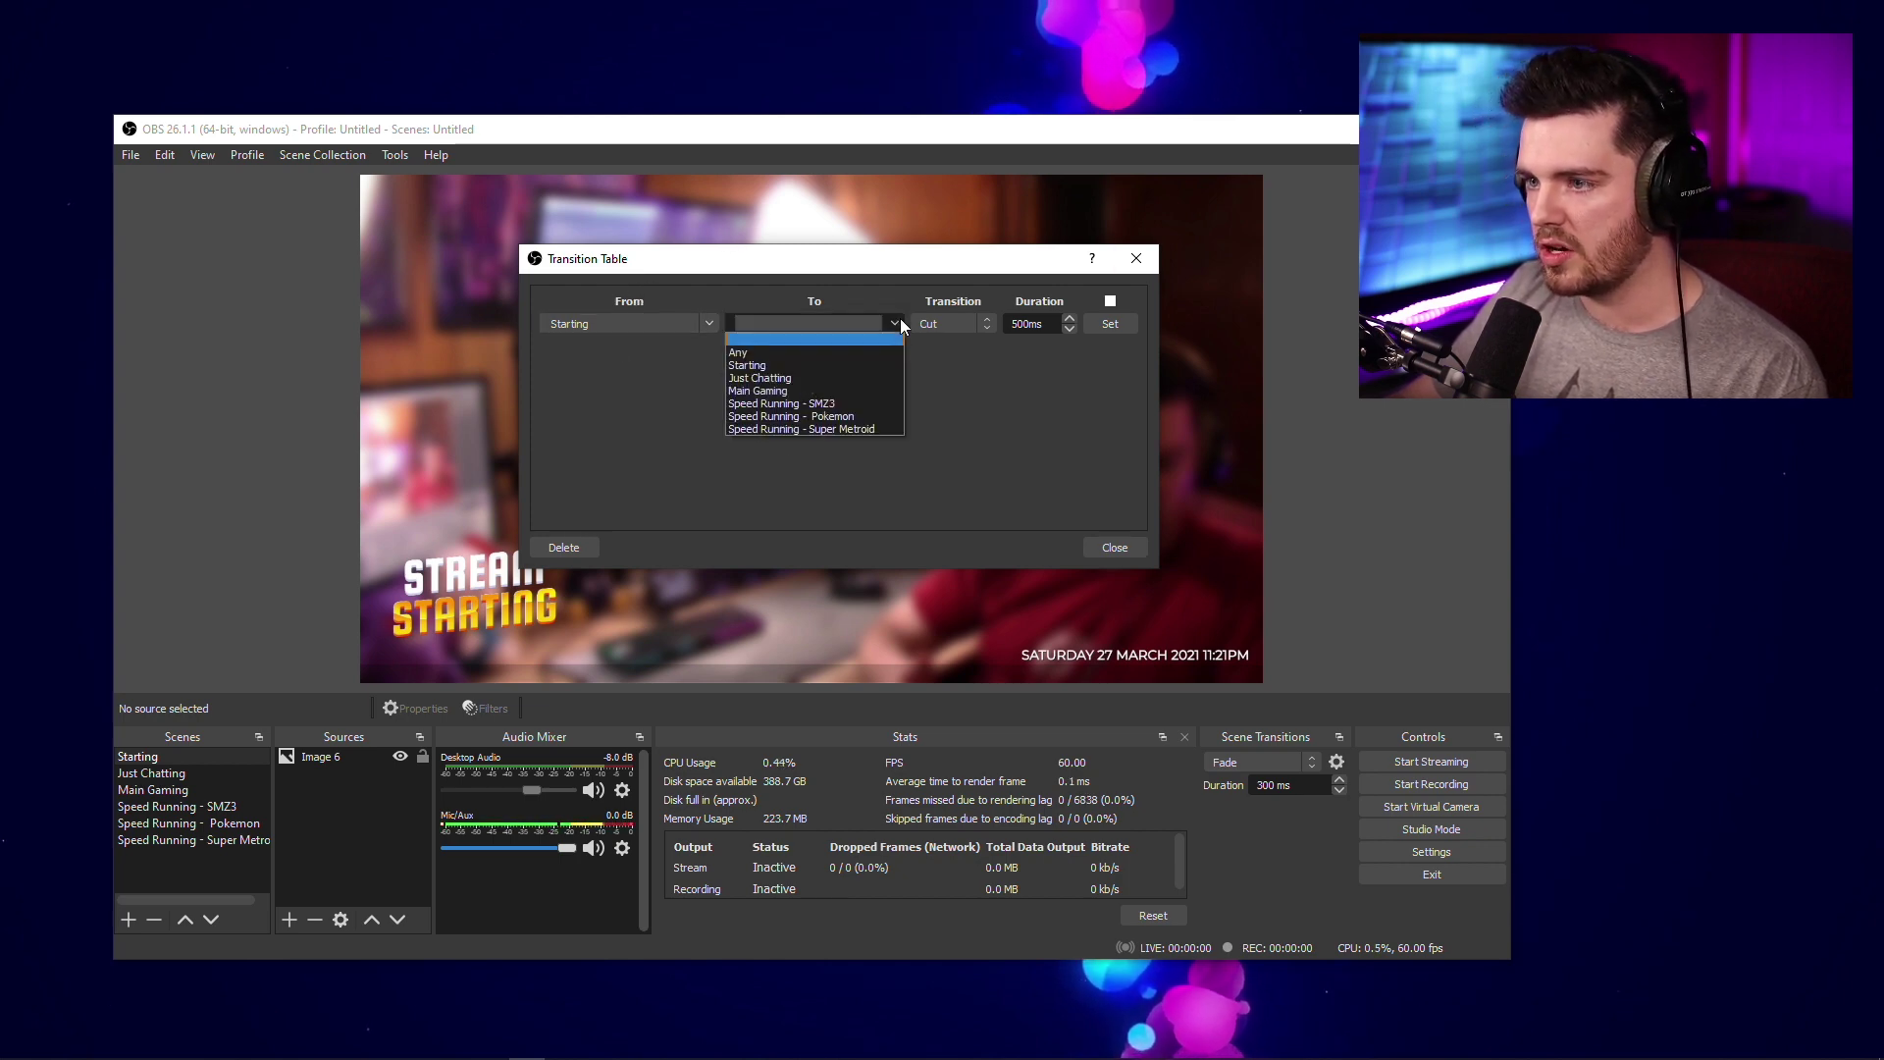
click(846, 380)
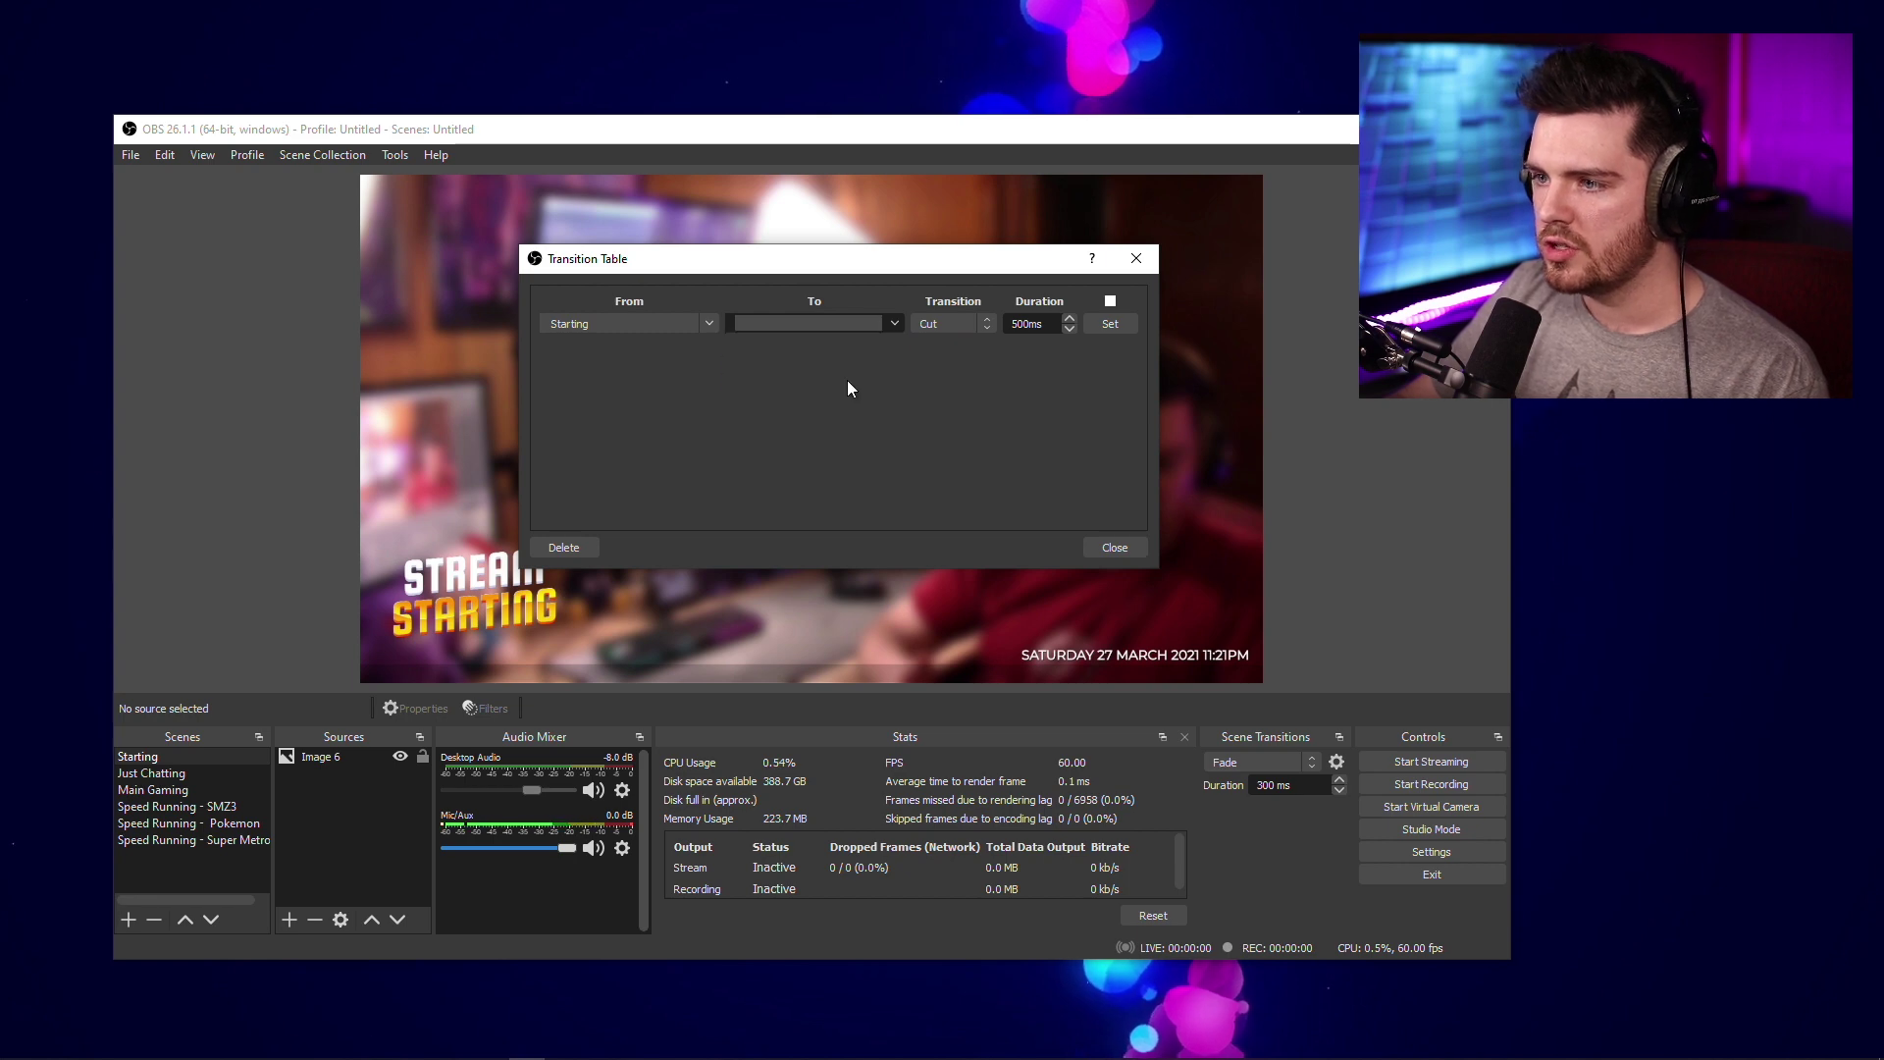
click(986, 324)
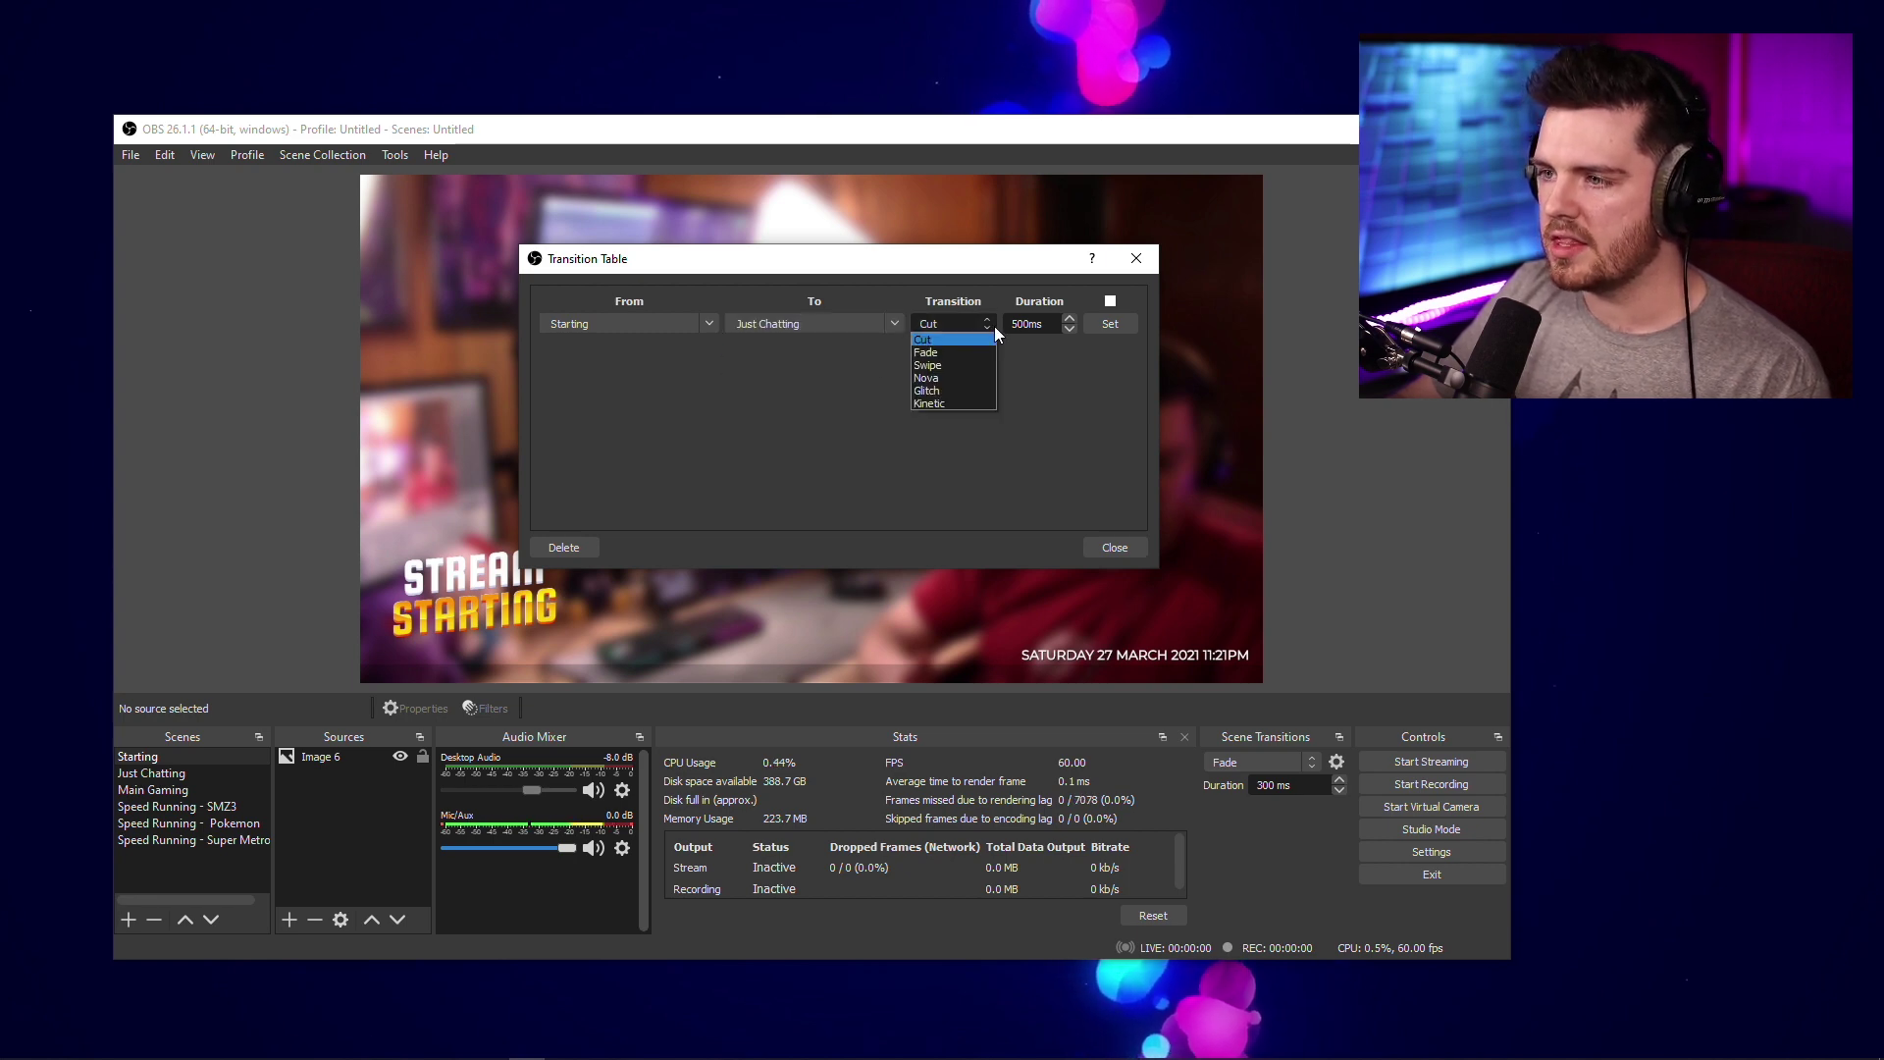
click(970, 391)
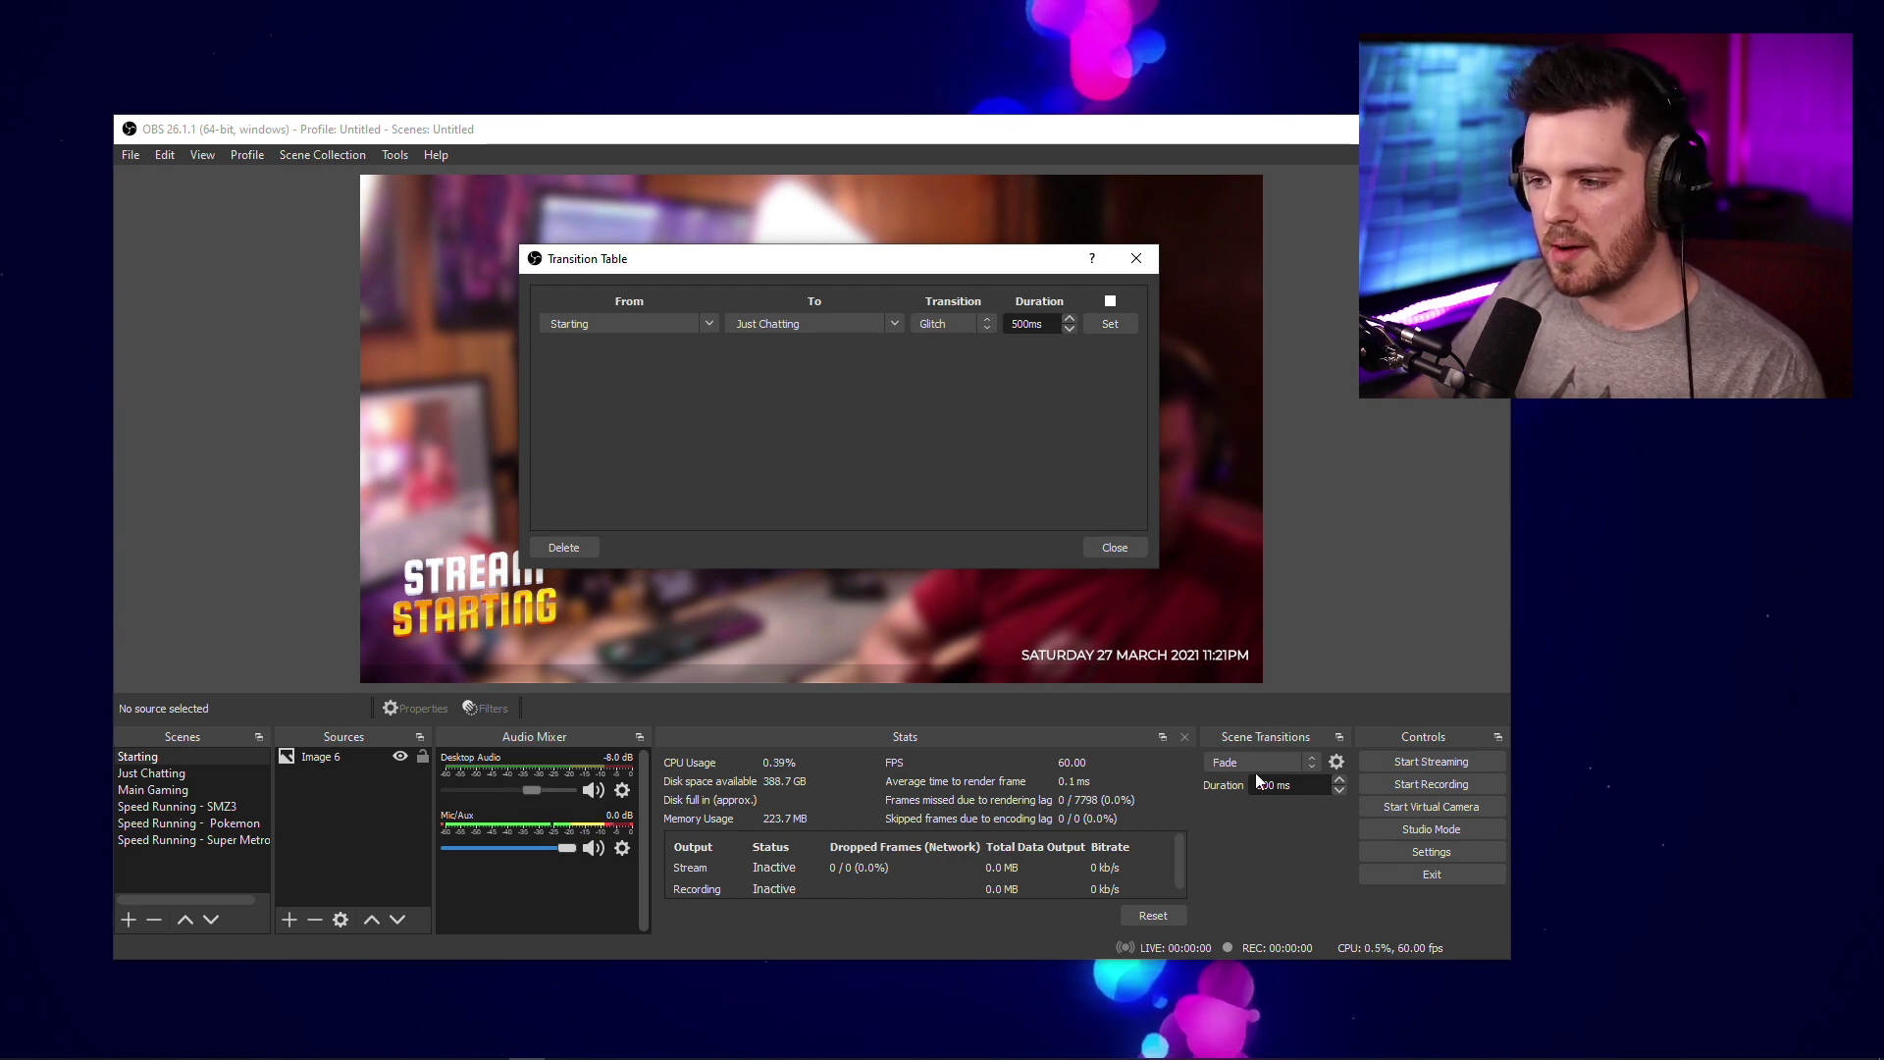
click(1102, 323)
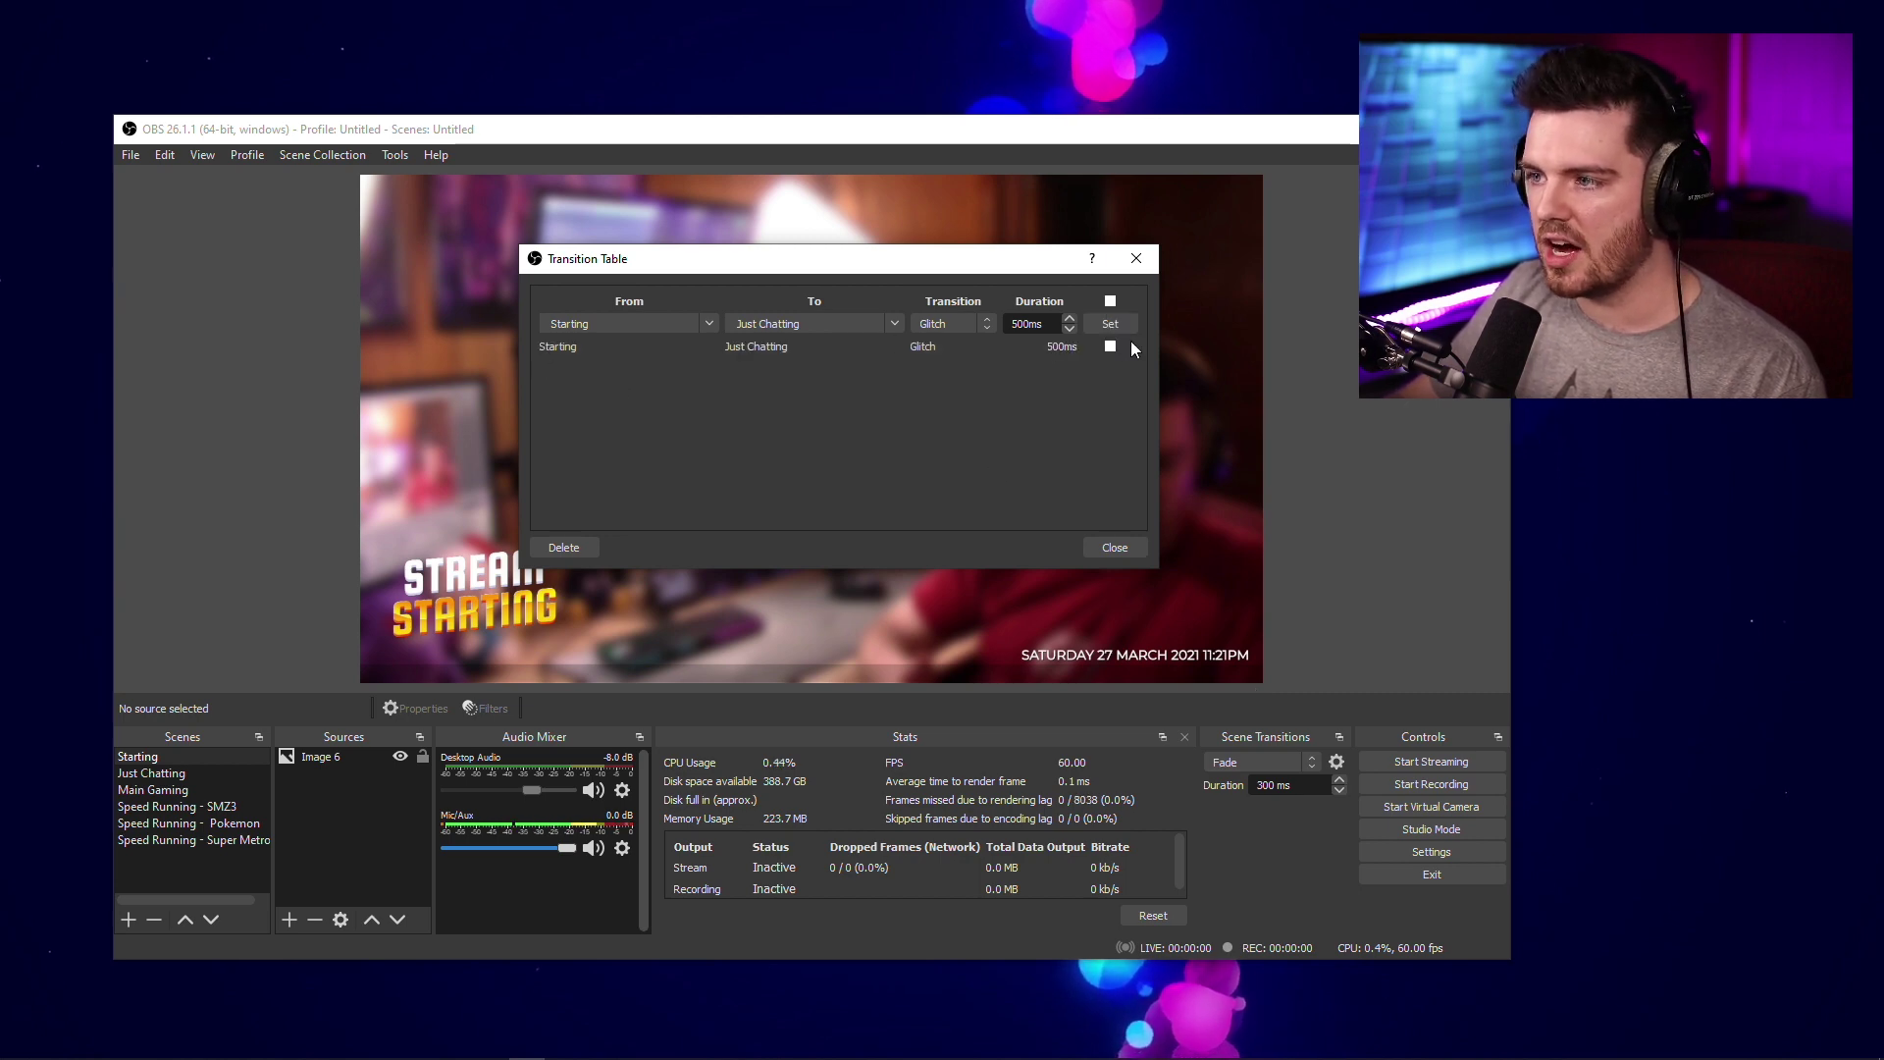
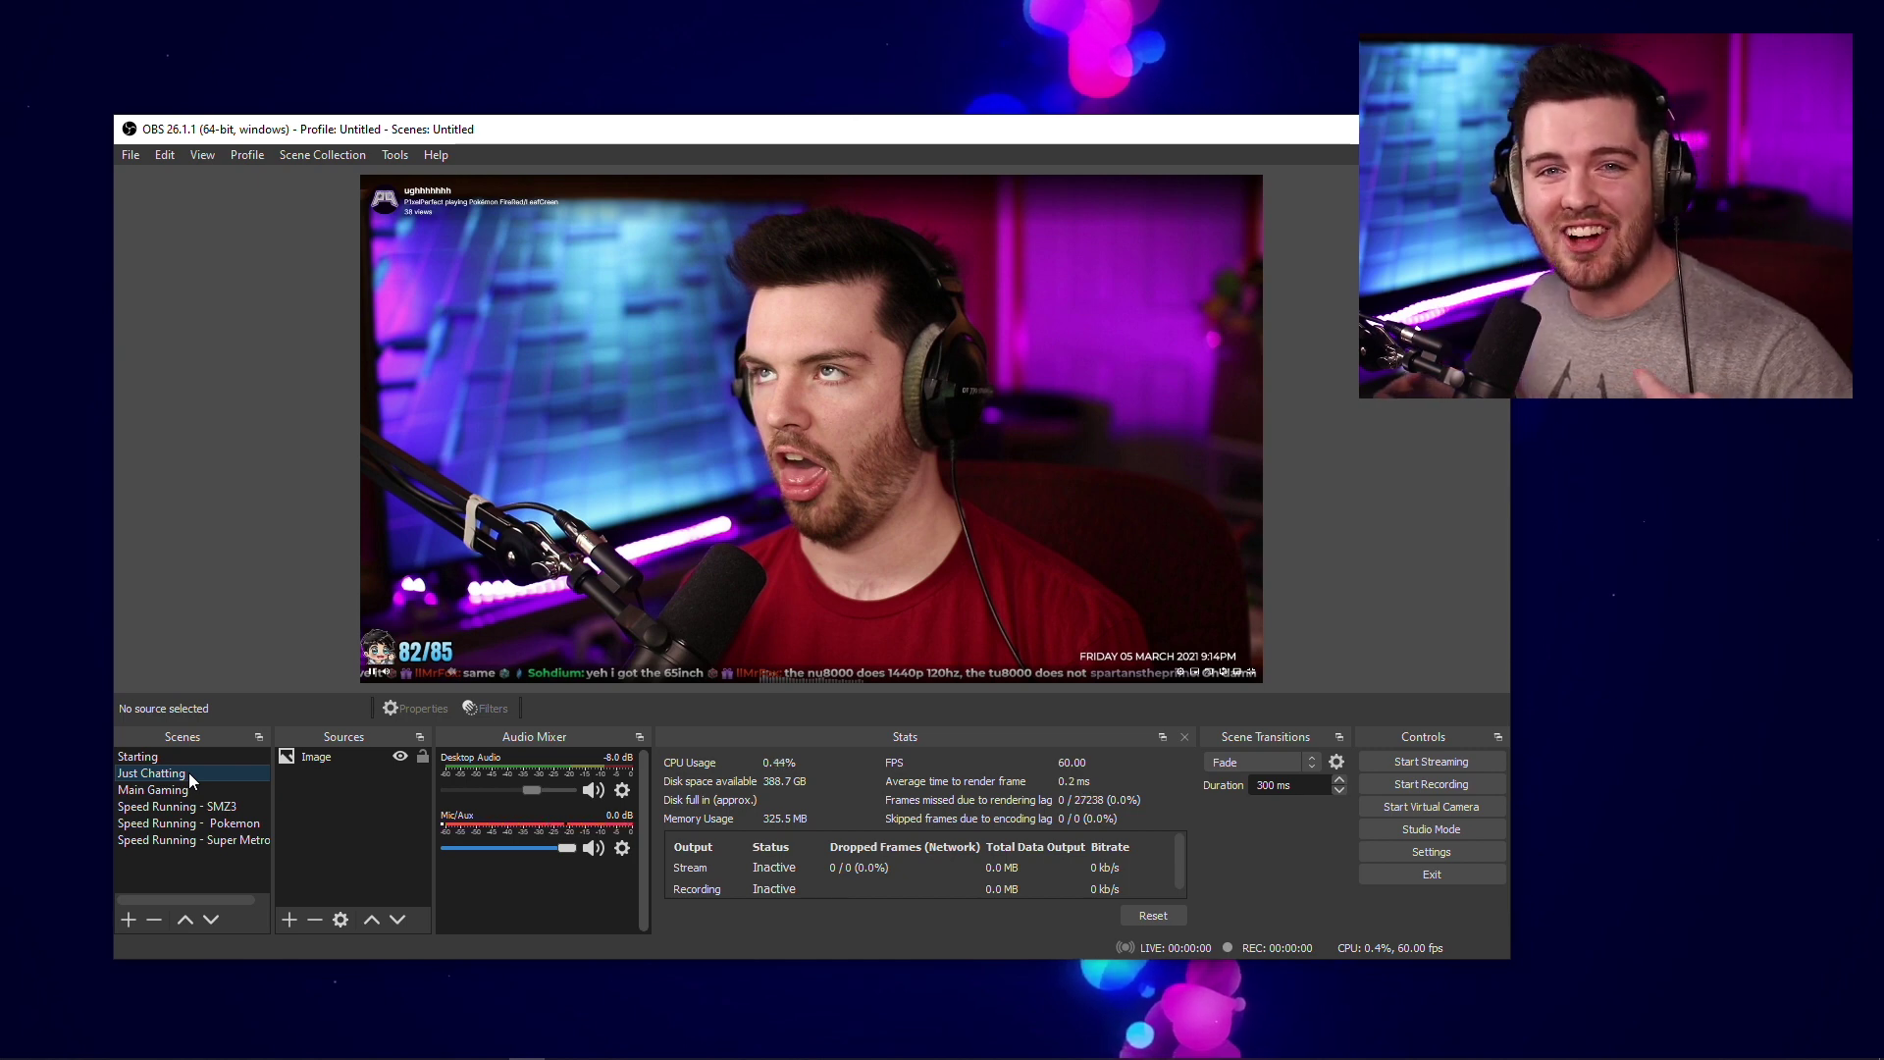
- Reopen the Transition Table and add an entry from Just Chatting to Main Gaming using Nova with a 500 ms duration
click(392, 153)
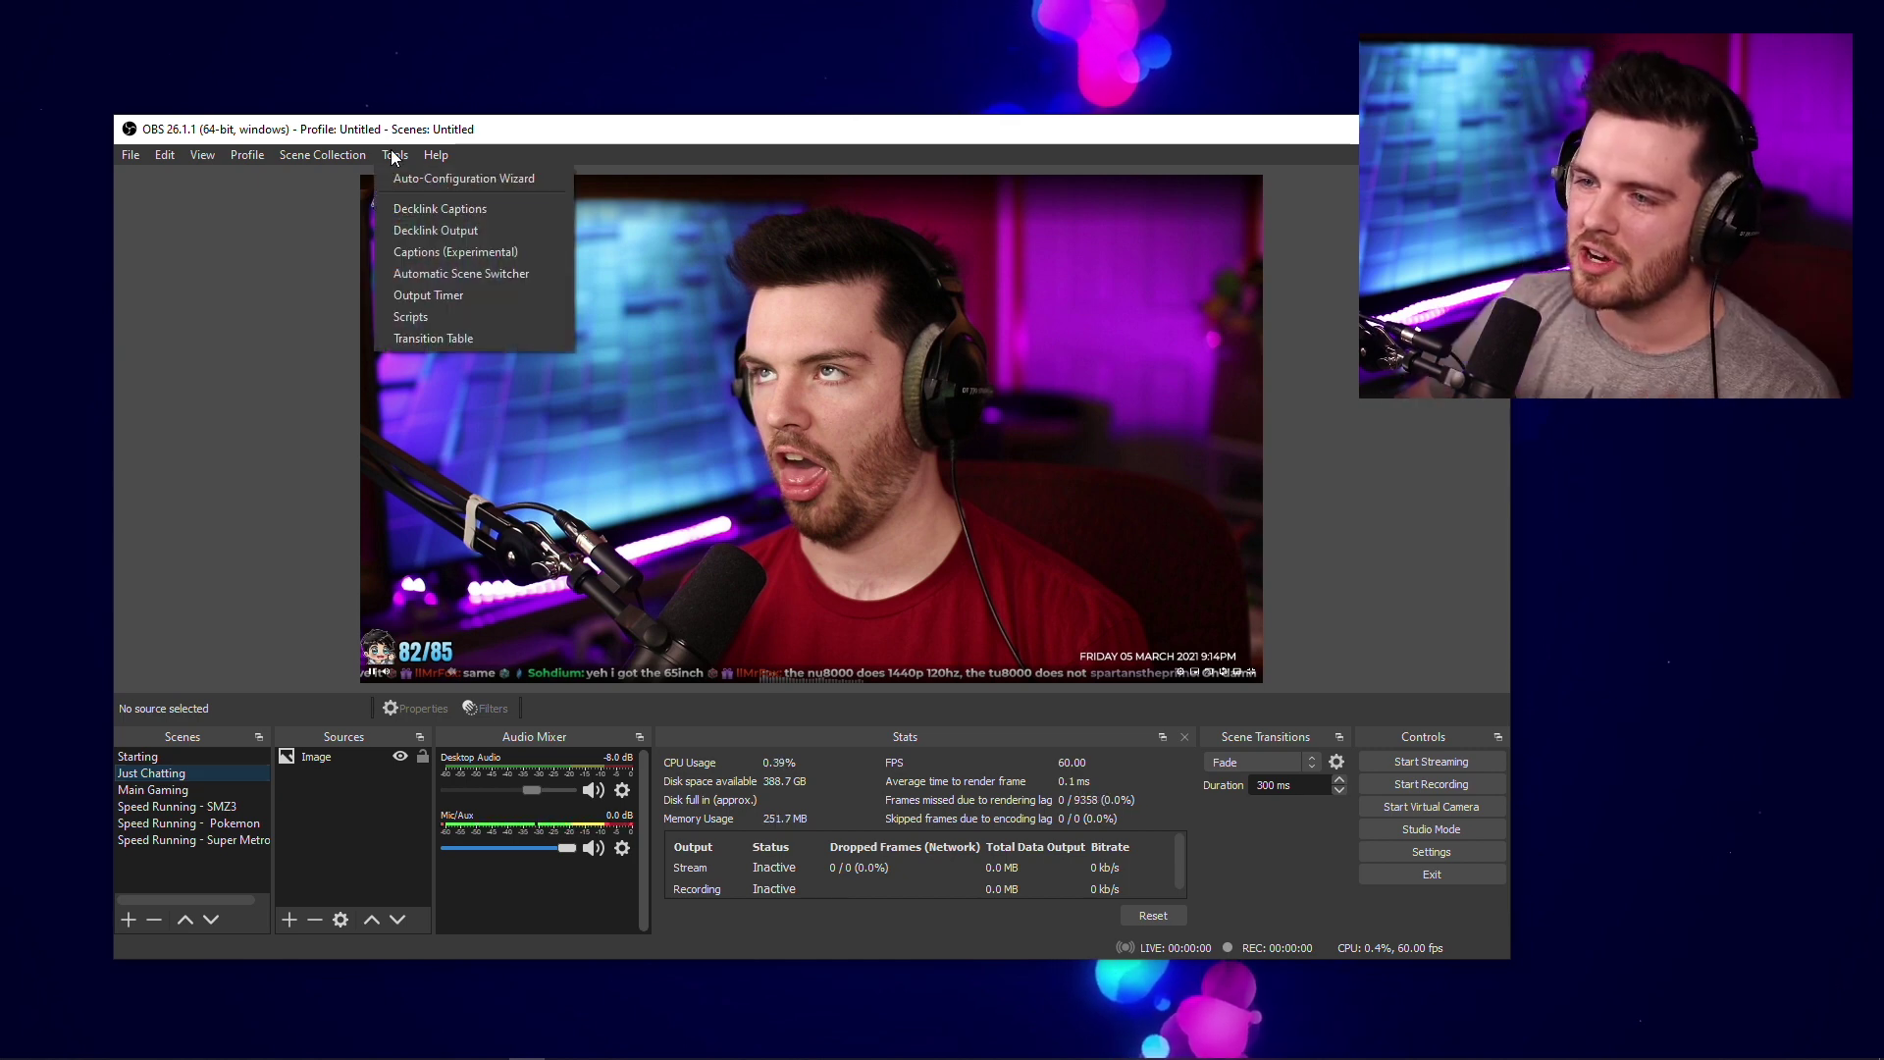
click(454, 337)
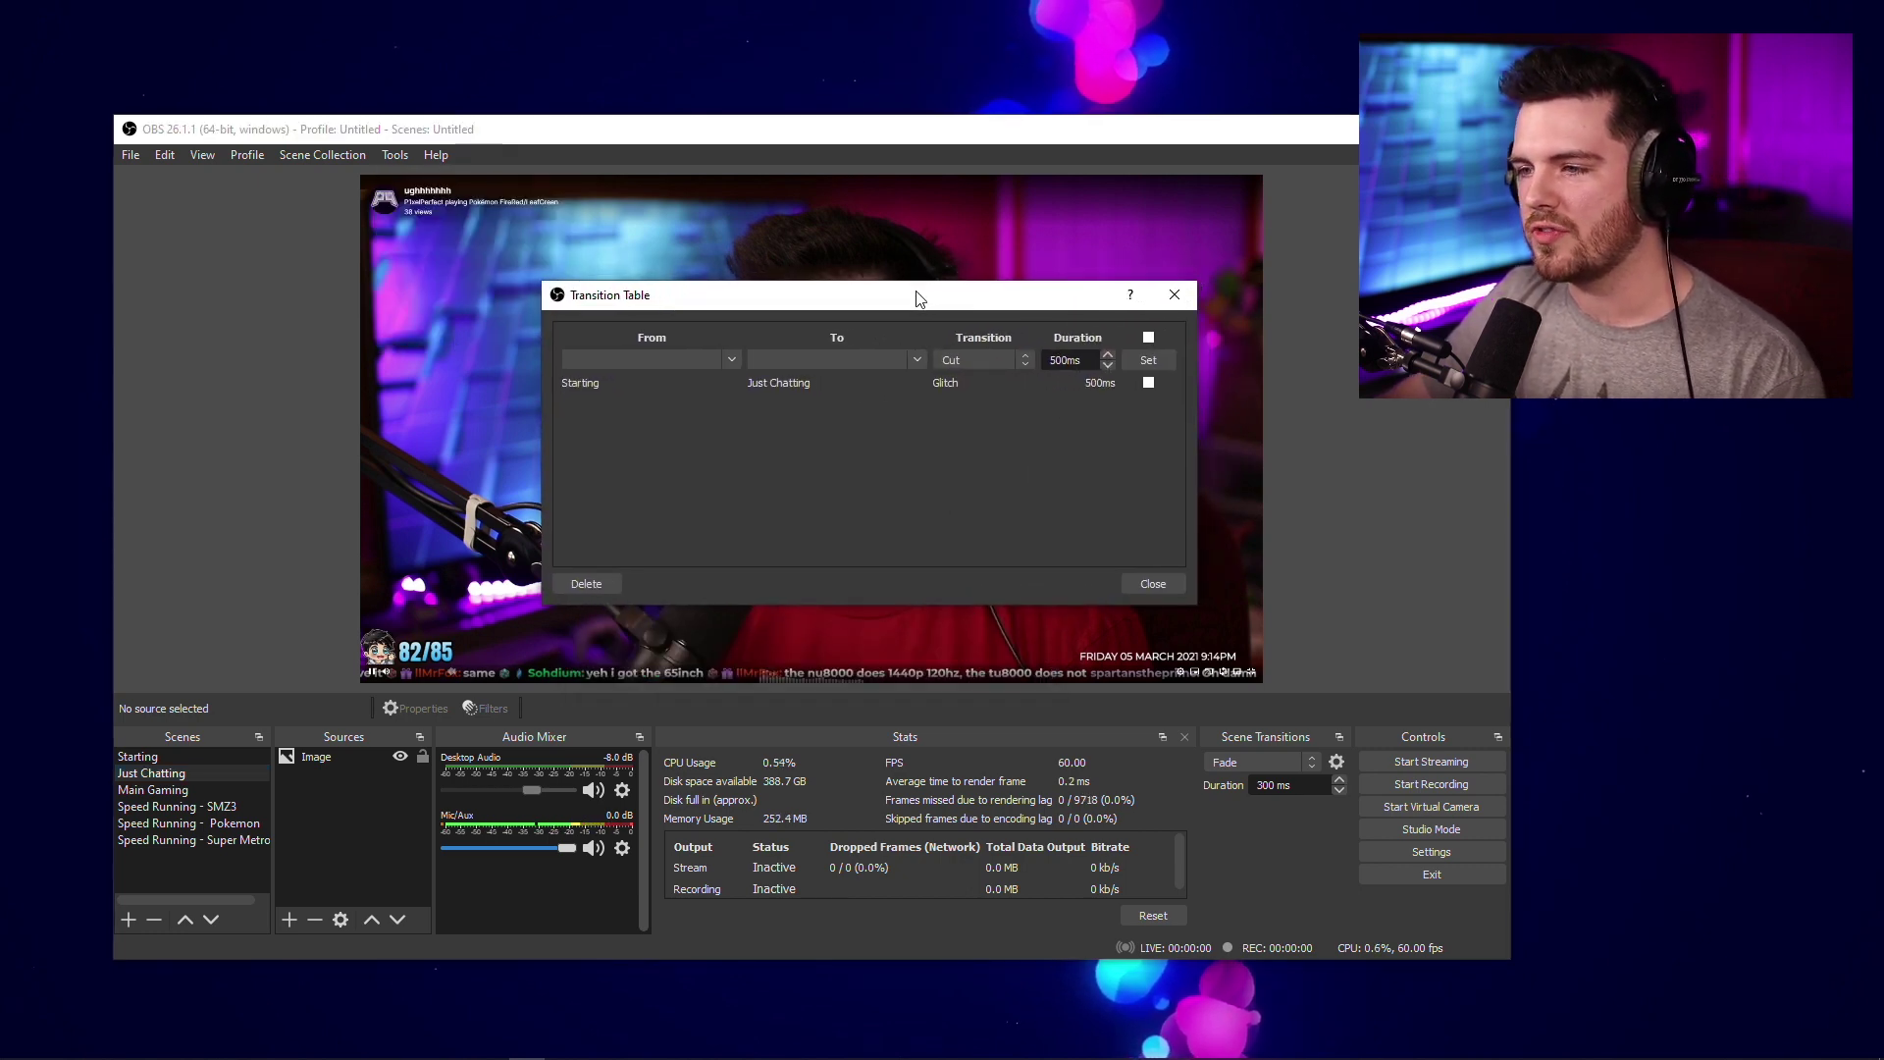
click(736, 357)
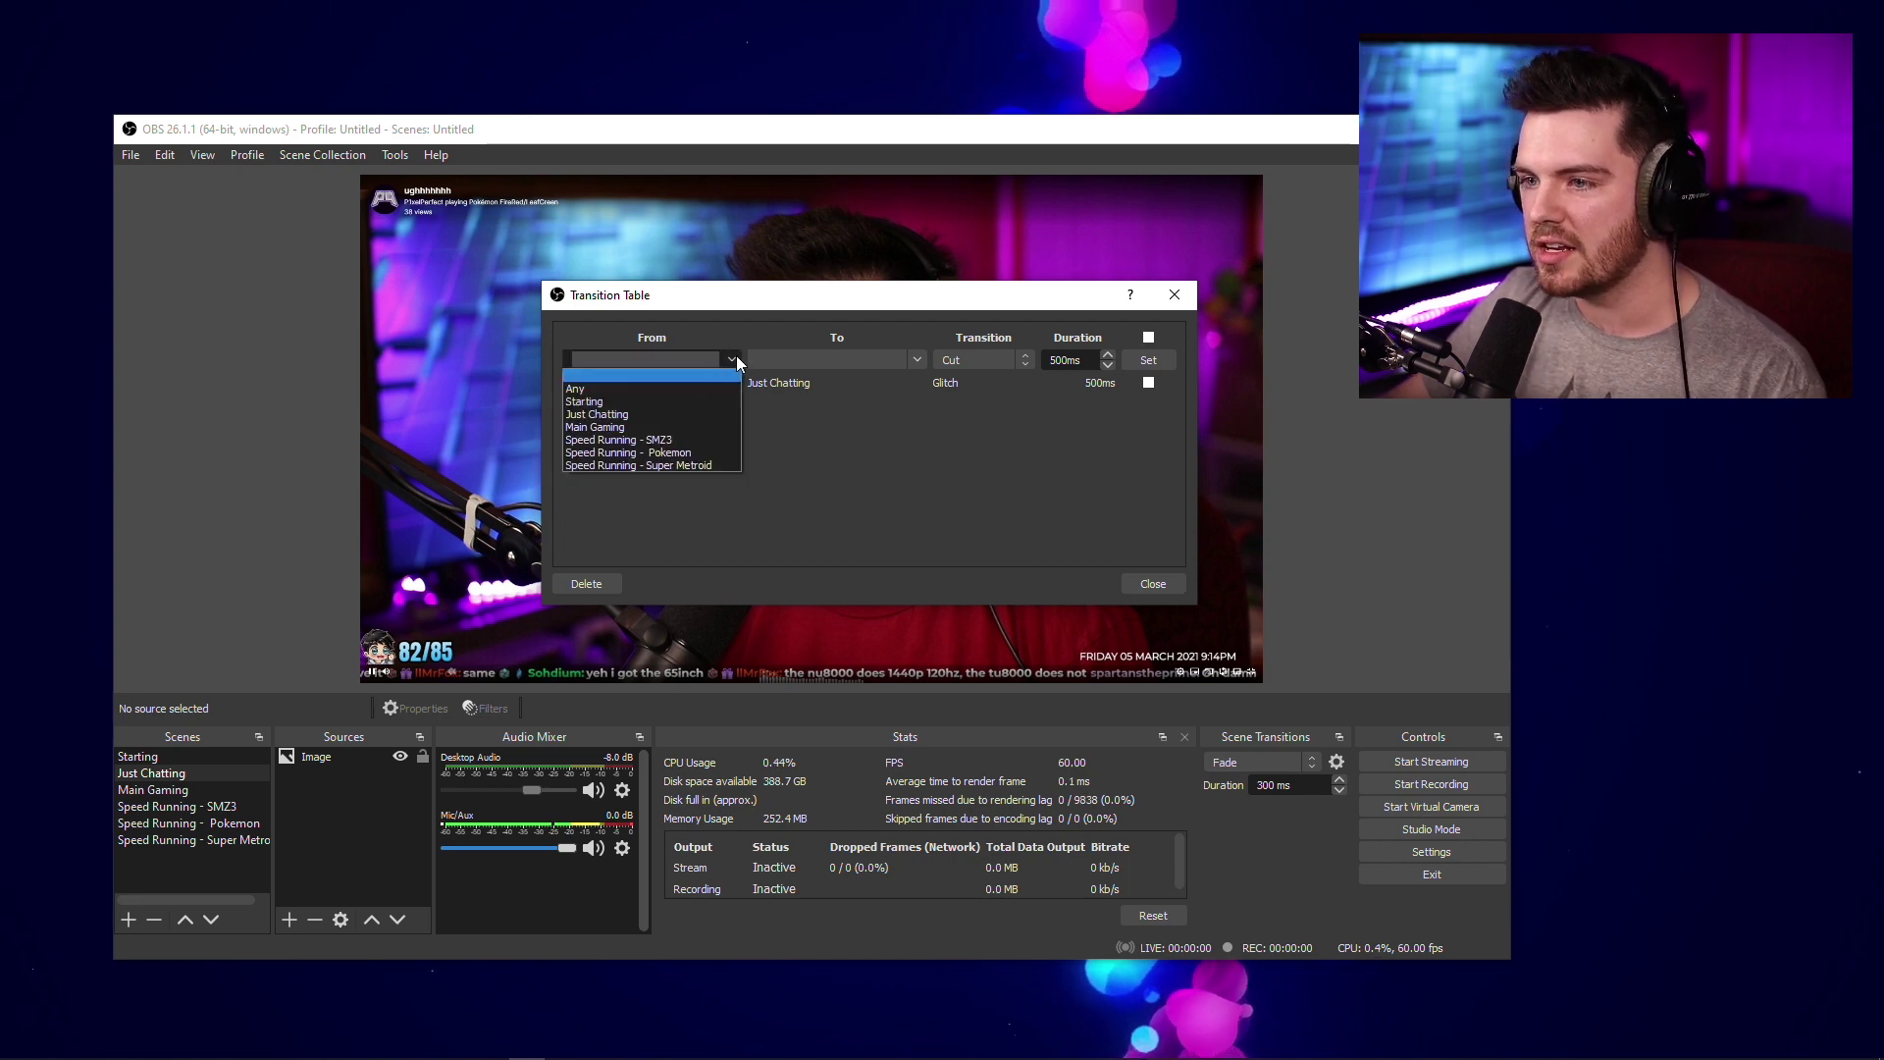
click(628, 414)
click(916, 360)
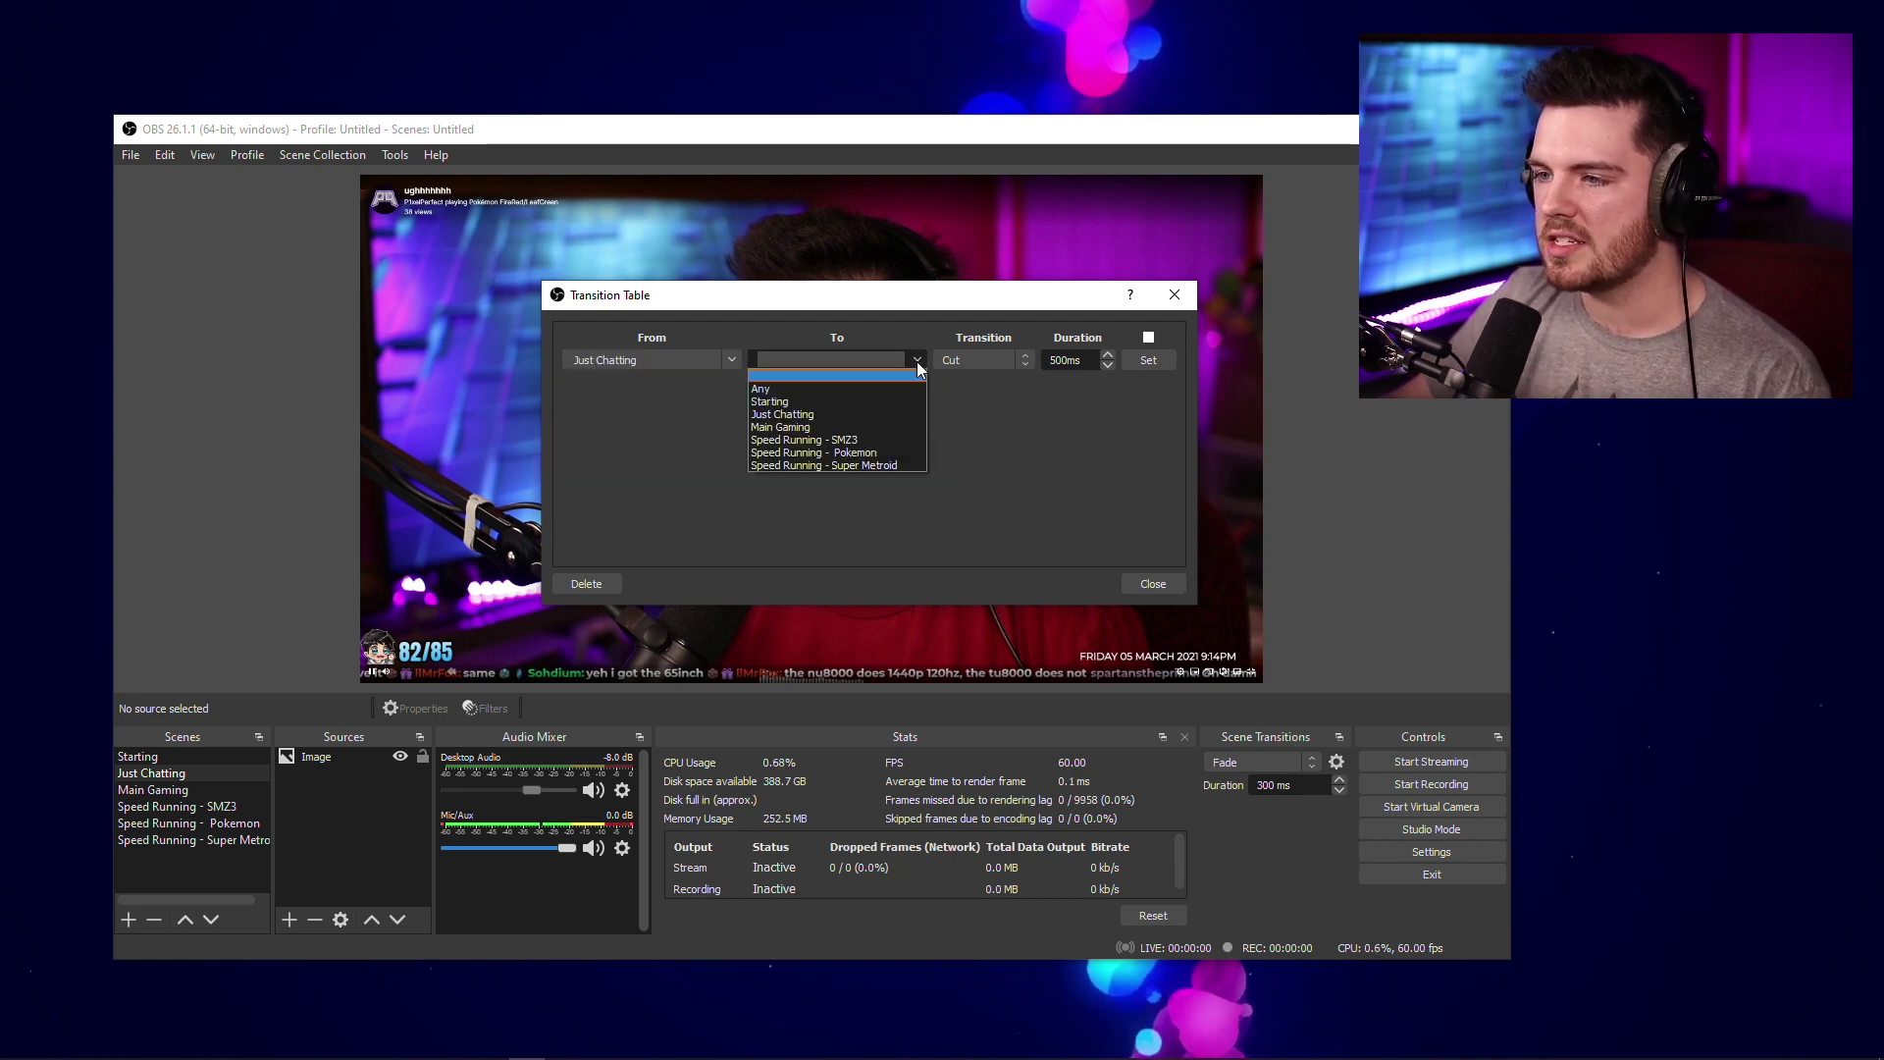
click(879, 425)
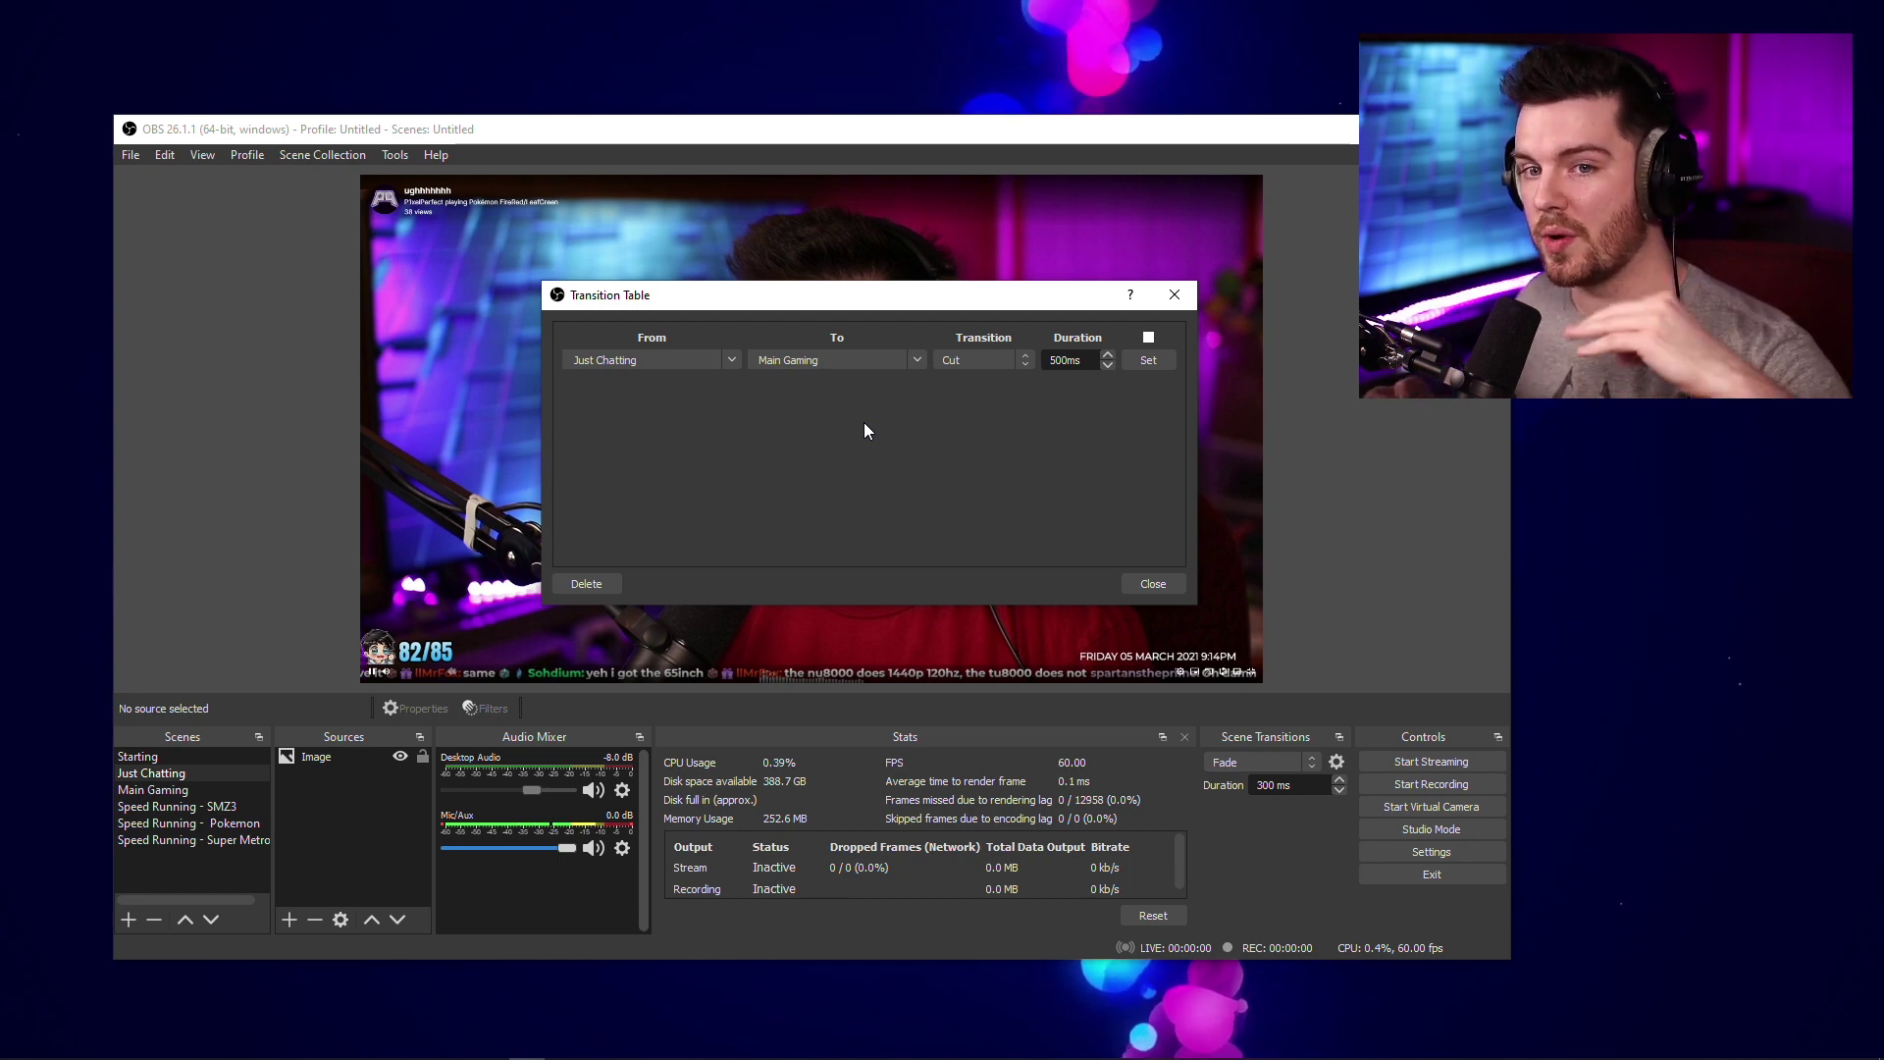
click(1026, 365)
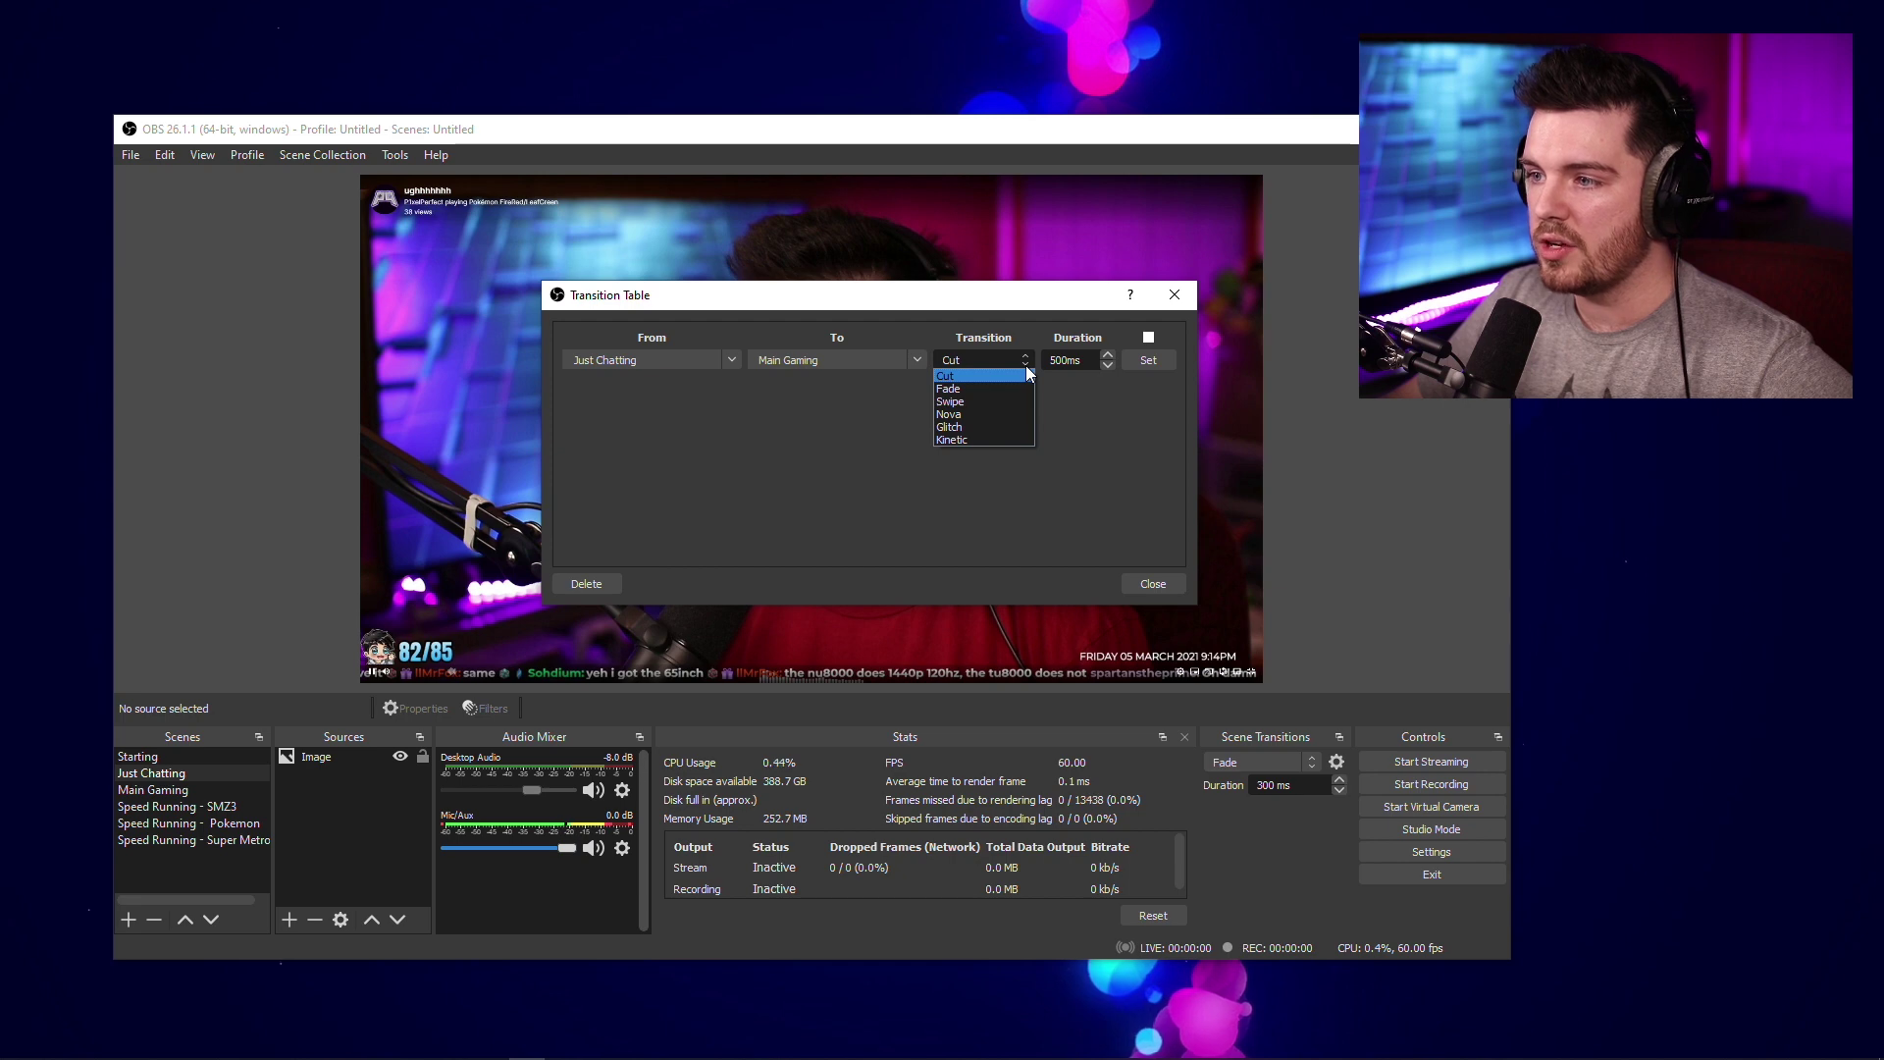
click(1003, 412)
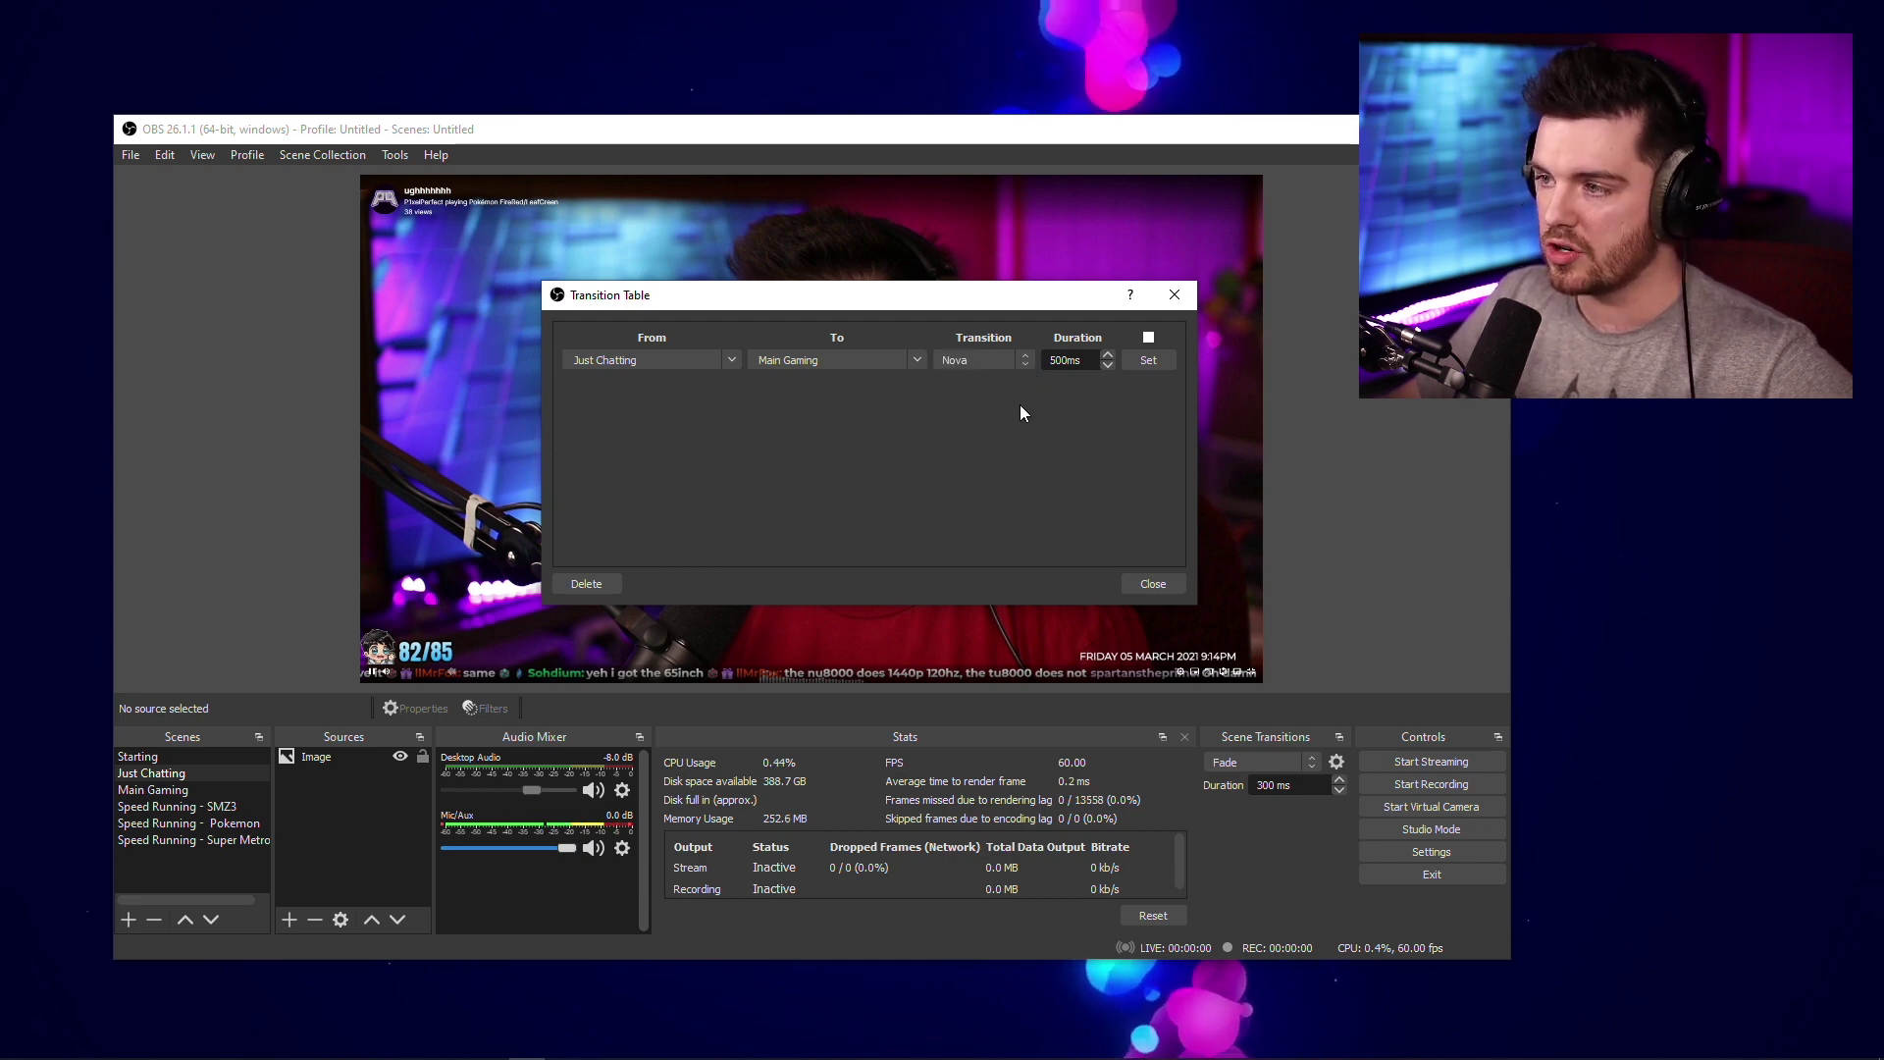
click(1156, 367)
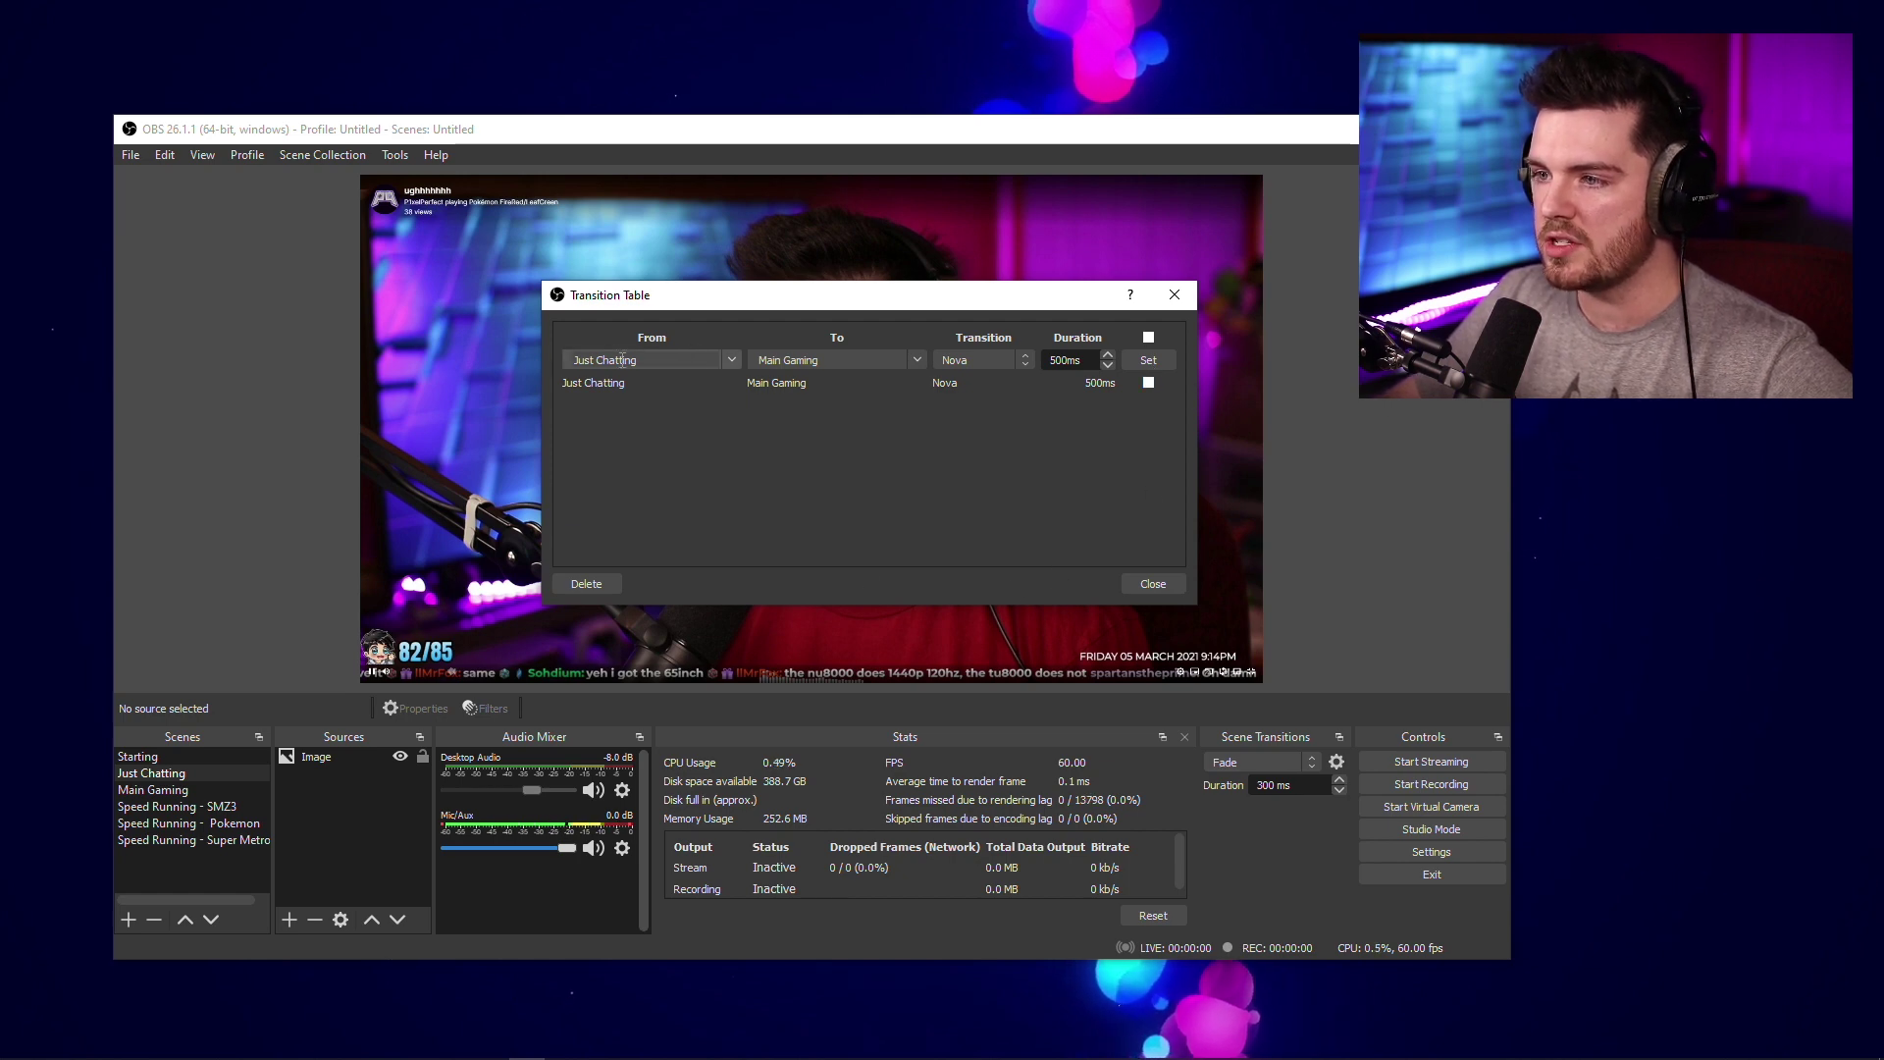
- Add 500 ms Nova entries from Just Chatting to Speed Running - SMZ3, Speed Running - Pokemon and Speed Running - Super Metroid
click(920, 357)
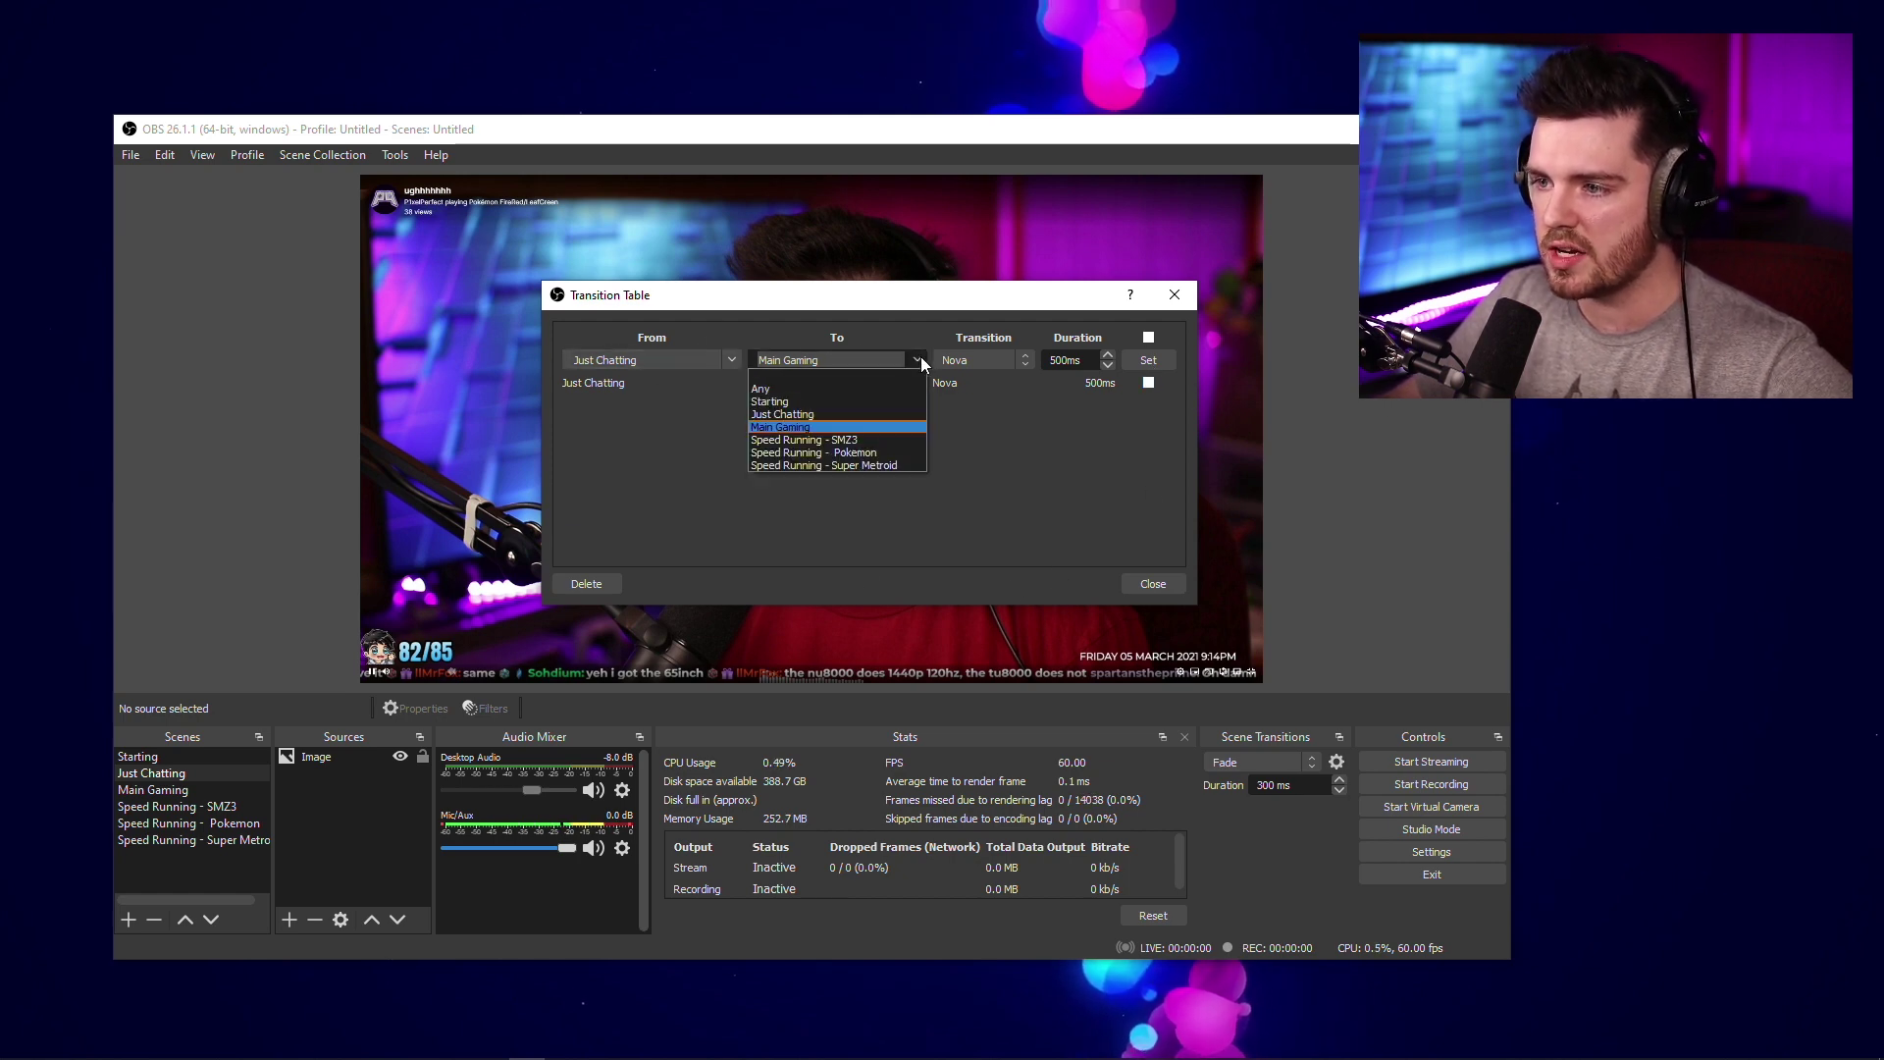
click(897, 438)
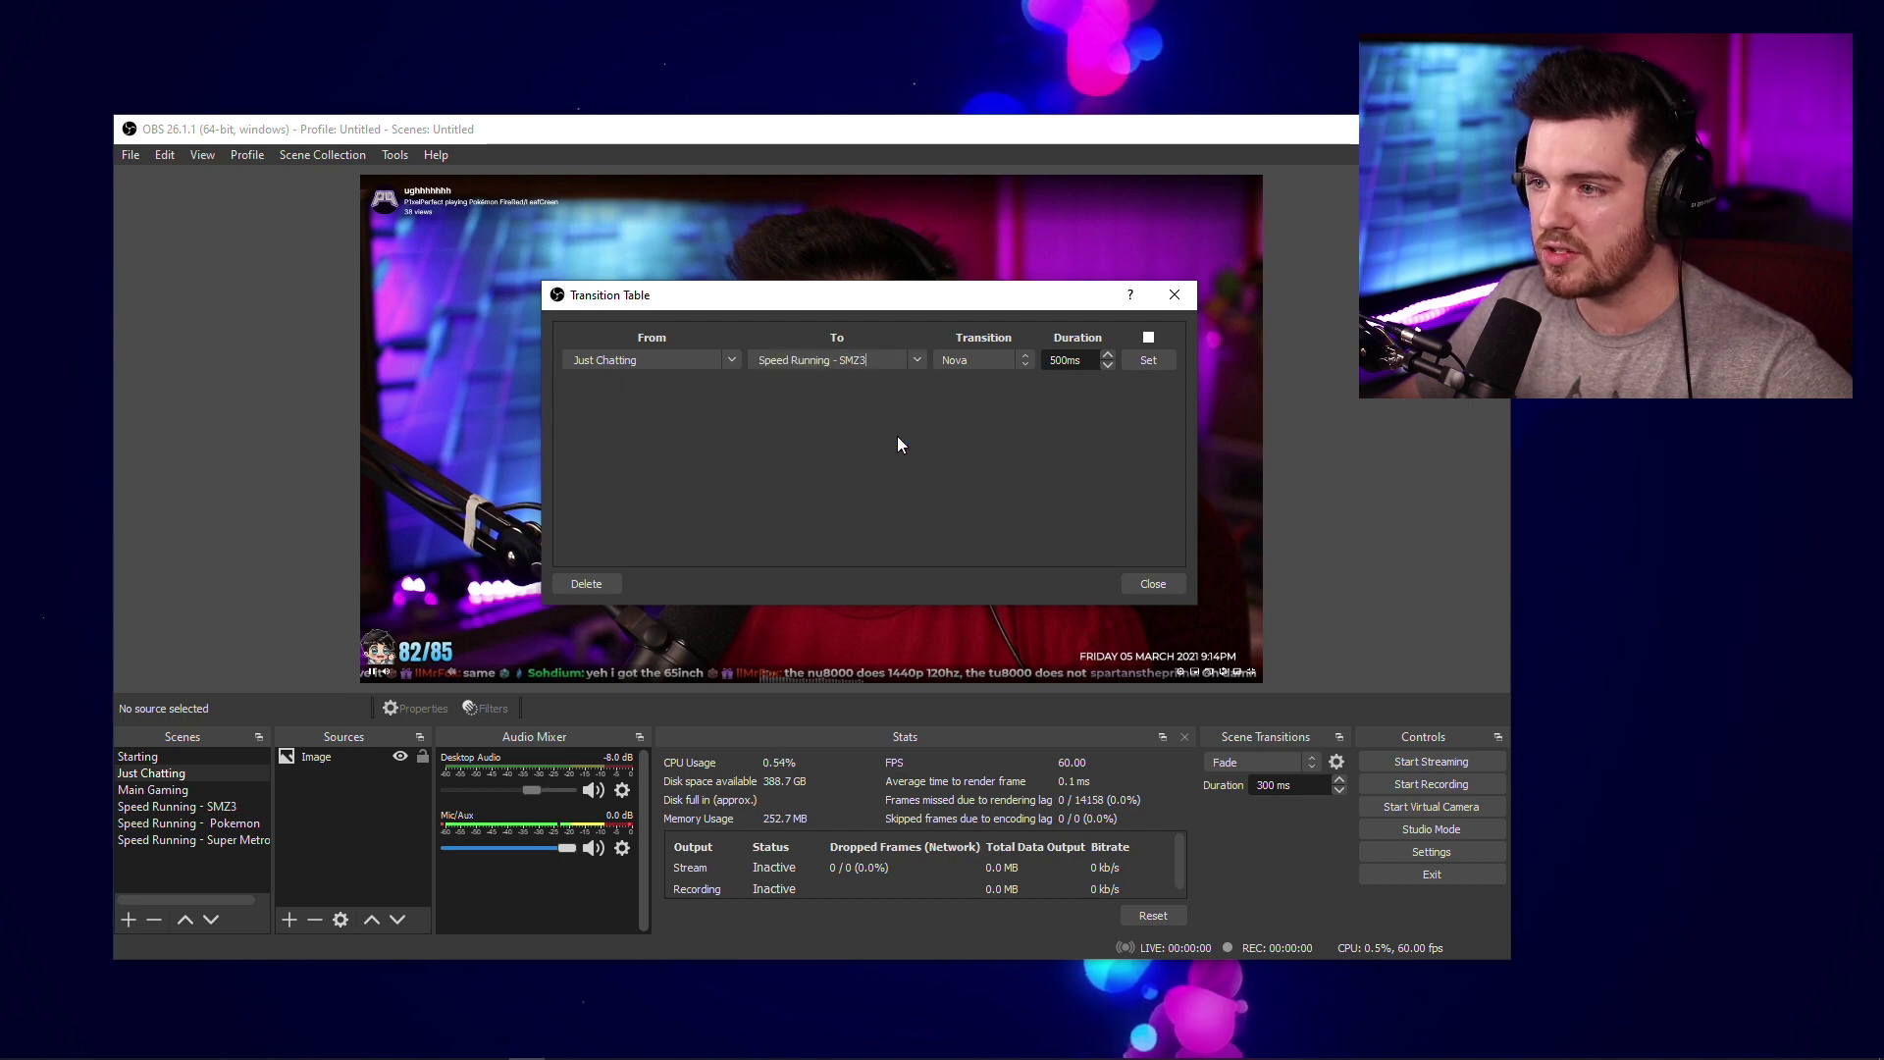
click(1162, 362)
click(917, 357)
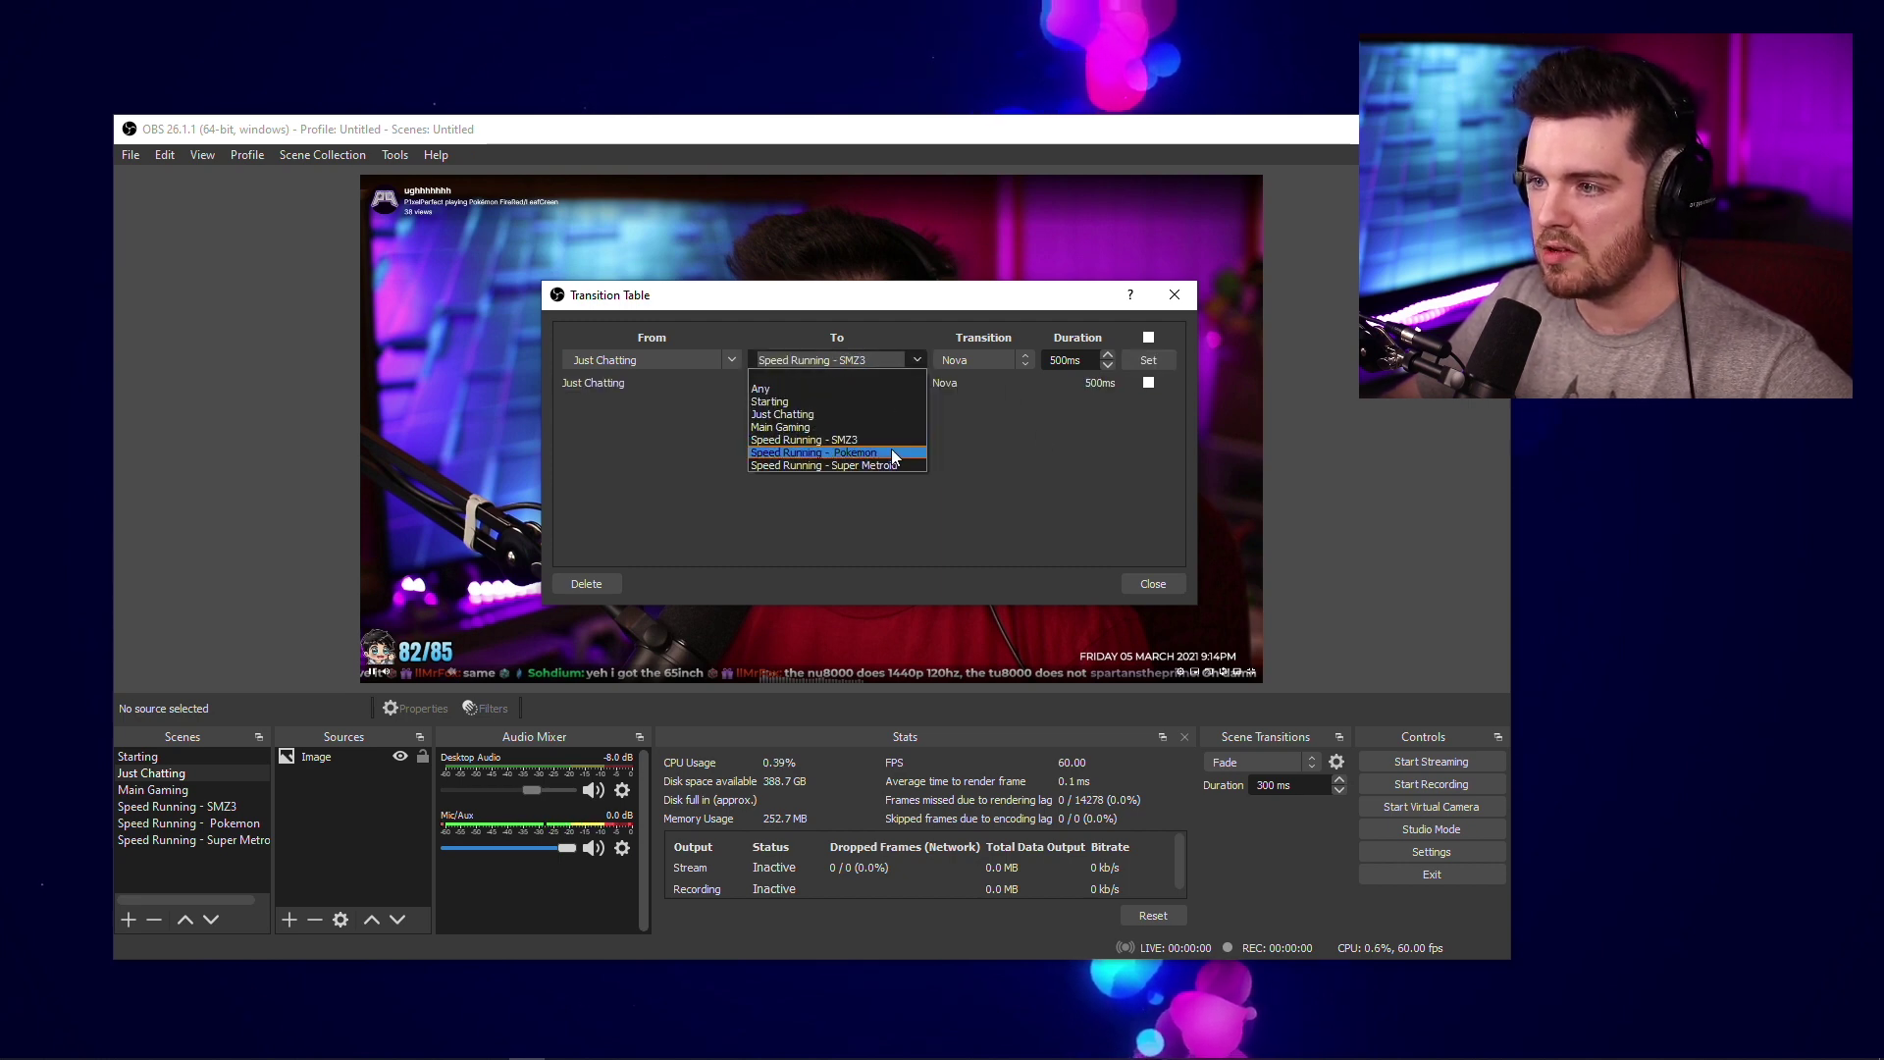
click(891, 449)
click(1144, 363)
click(917, 363)
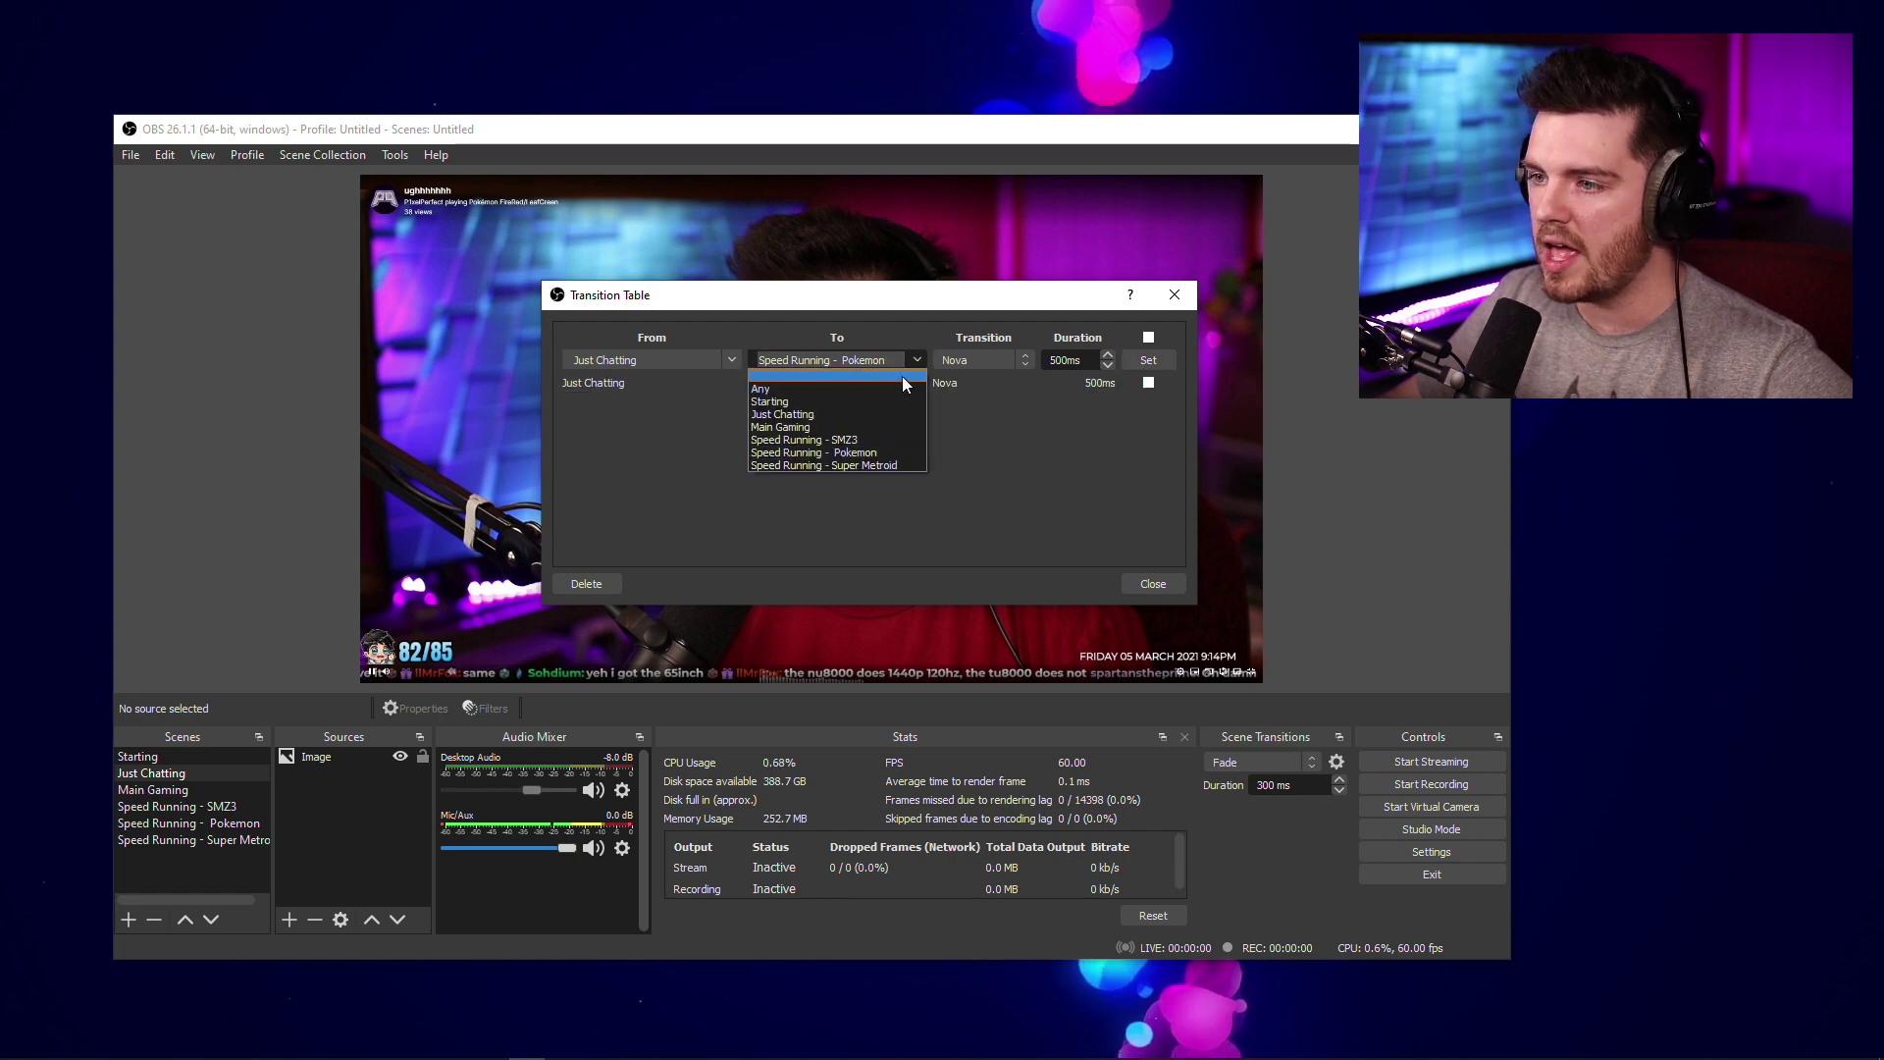
click(887, 462)
click(1141, 365)
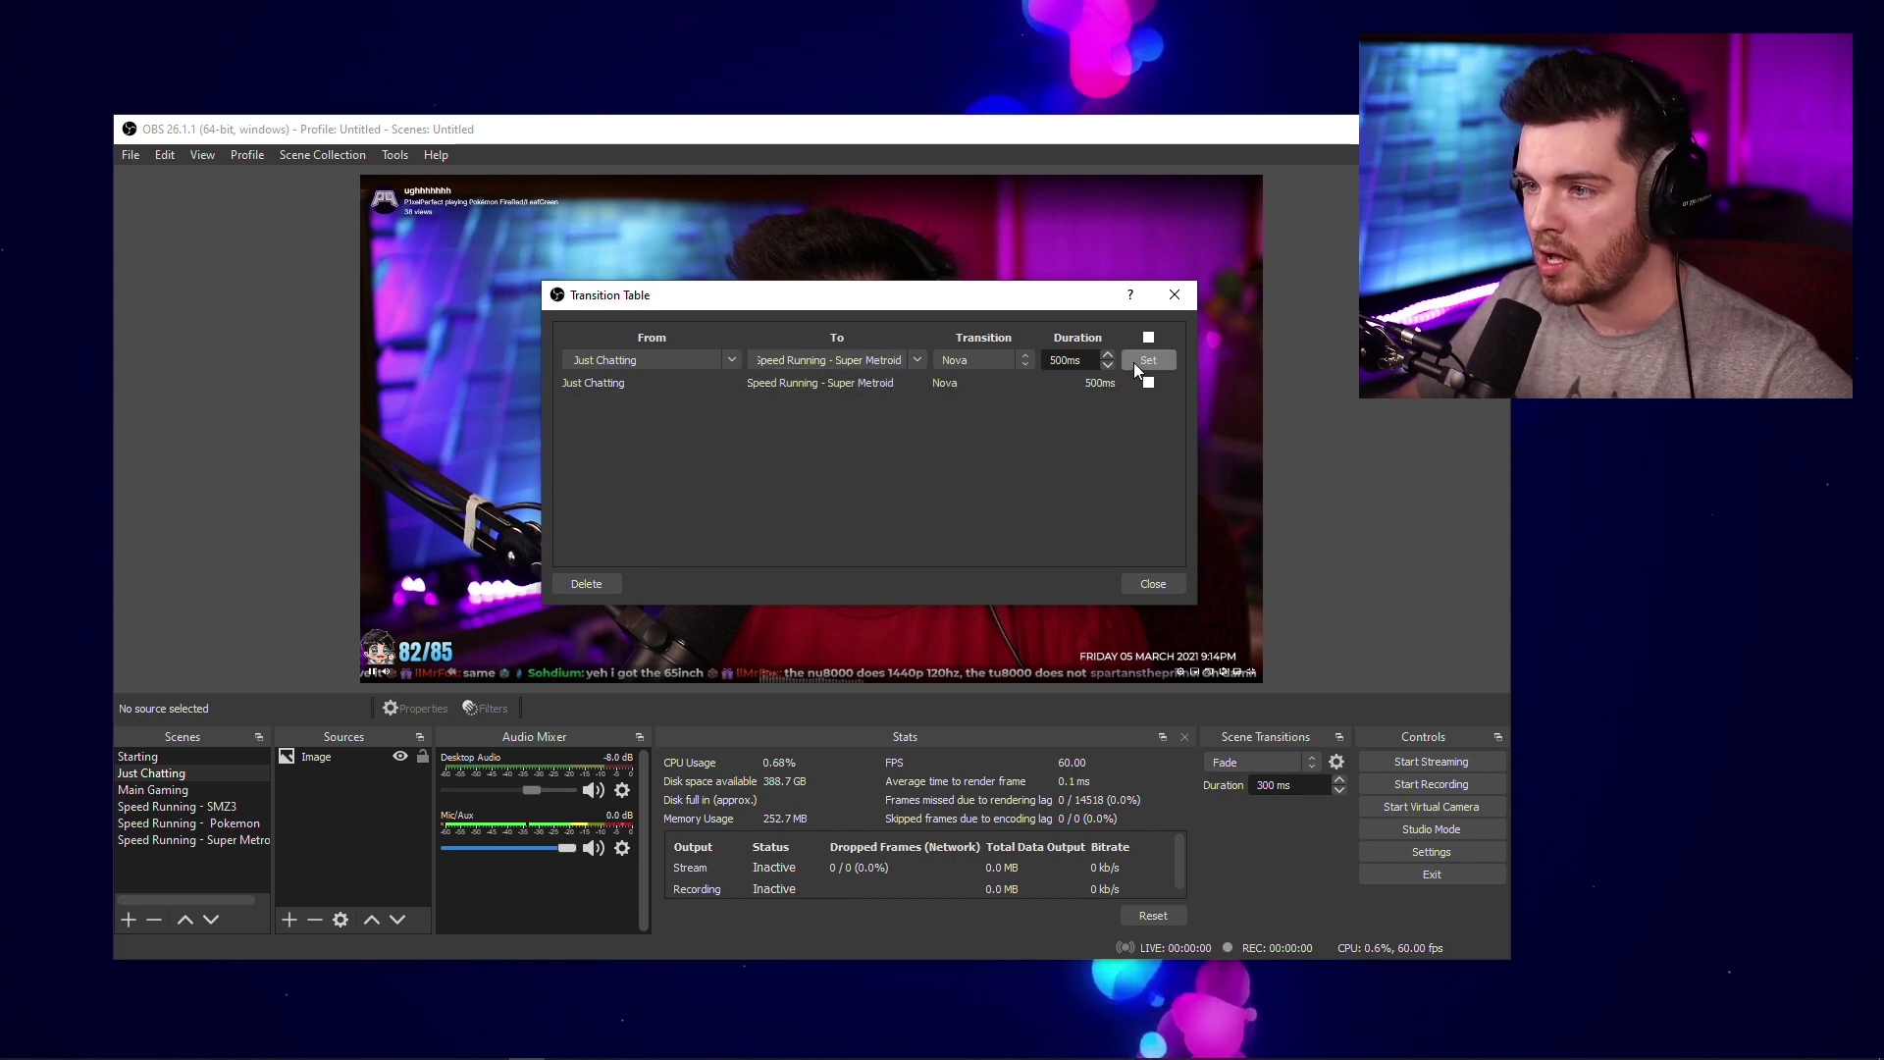
- Clear the From and To scene filters to review all Transition Table entries, and close the table
click(731, 360)
click(691, 371)
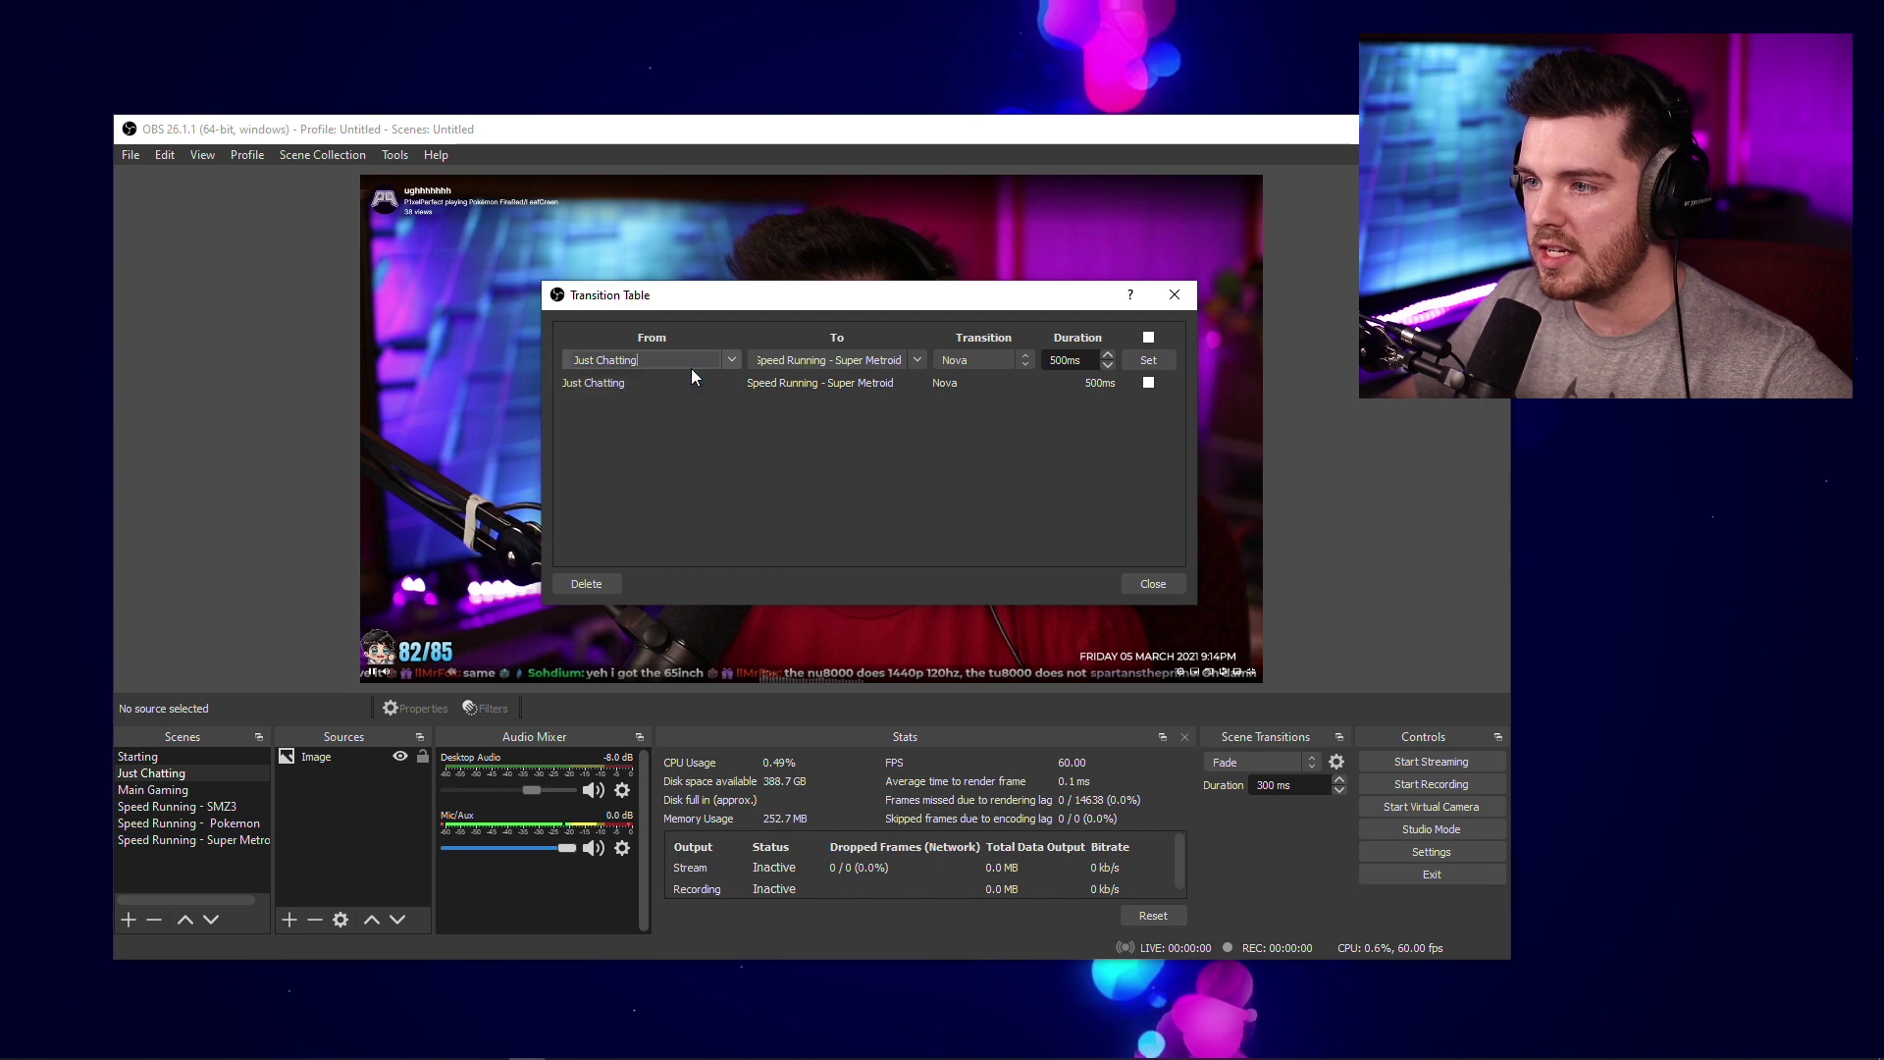
click(889, 363)
click(854, 375)
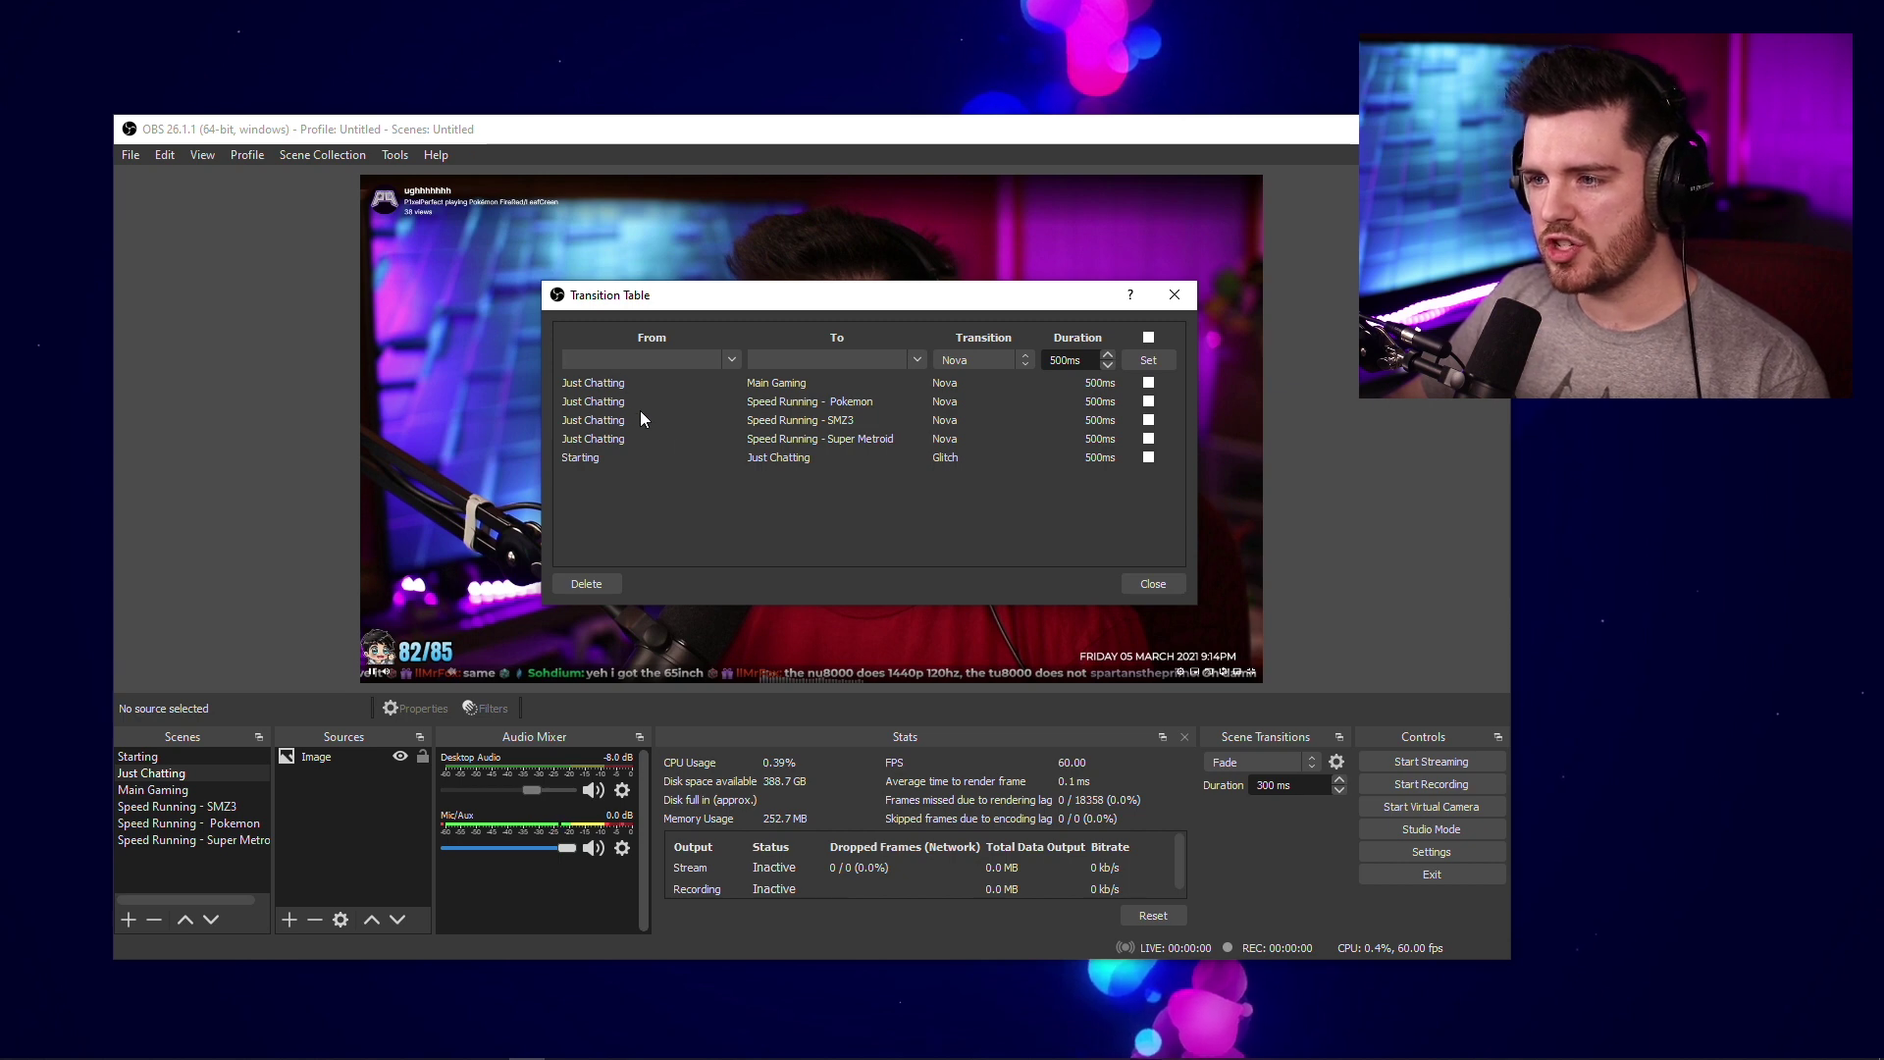
click(1152, 587)
- Switch through the Main Gaming and three Speed Running scenes, and return to the Starting scene
click(178, 788)
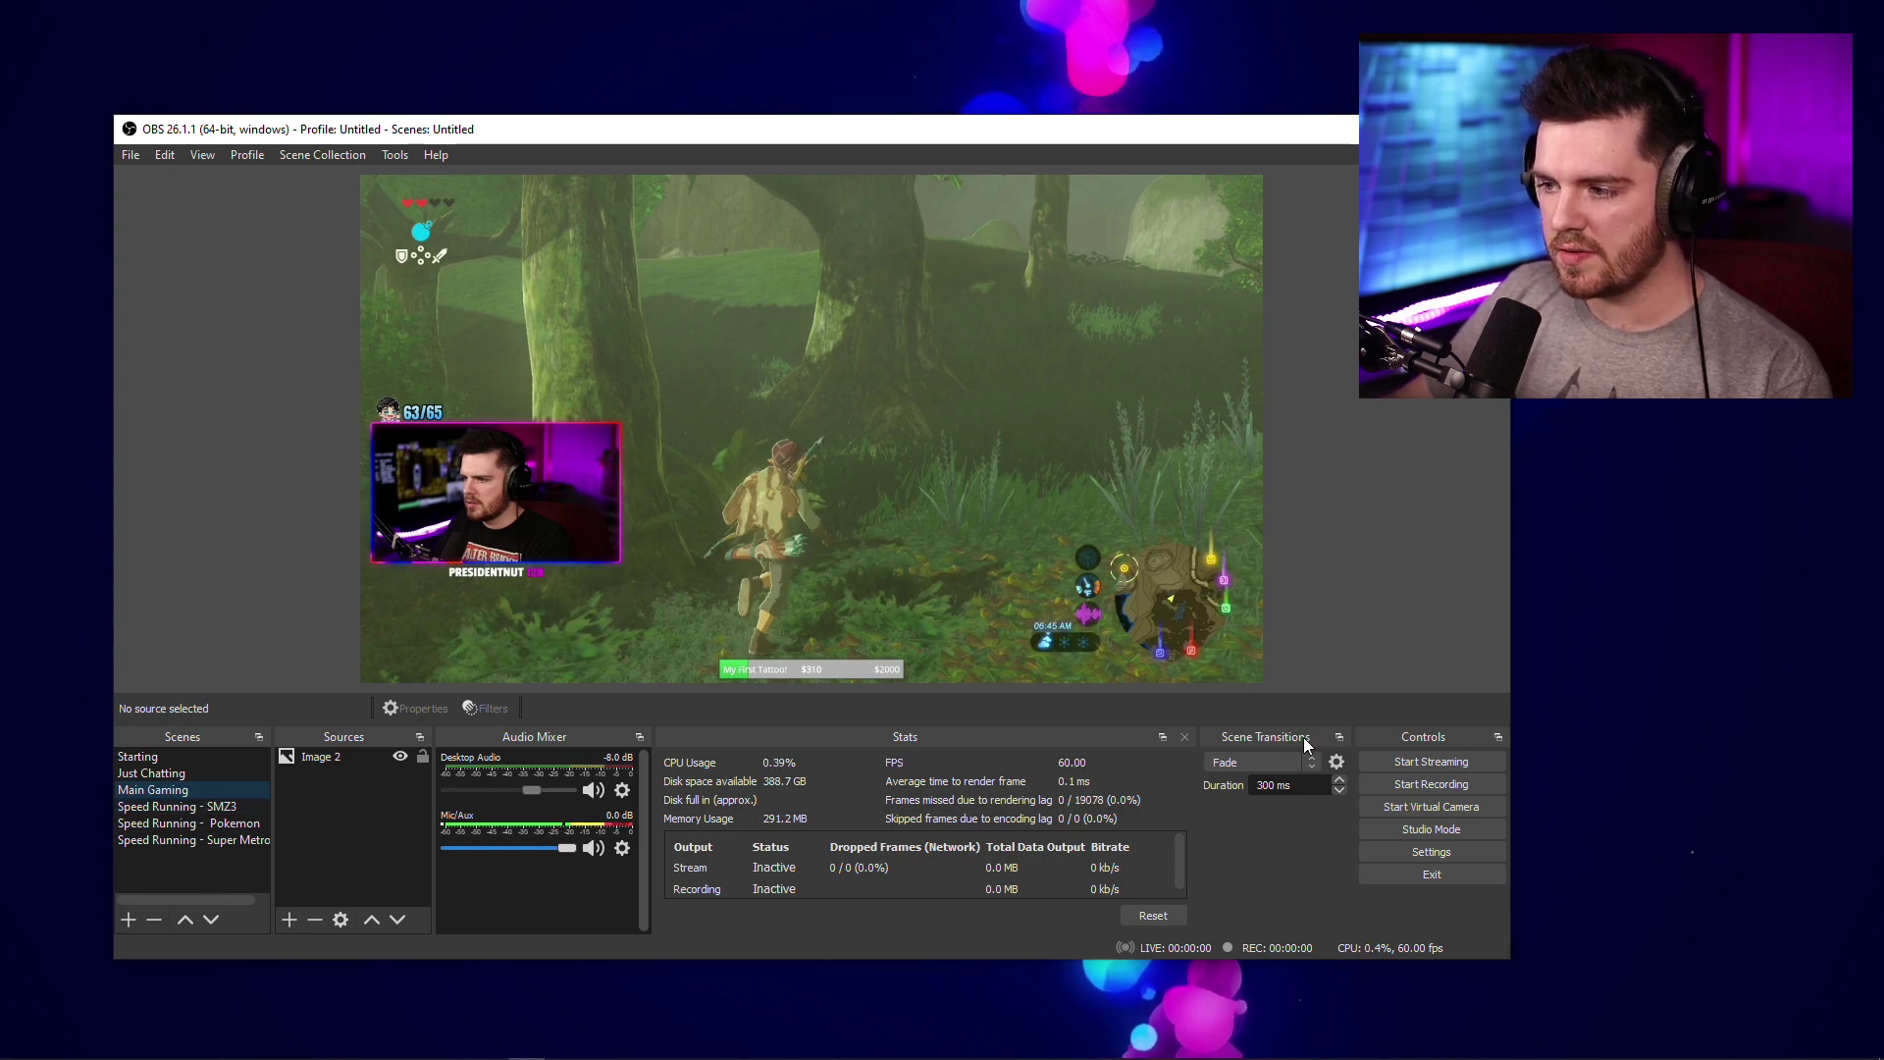
click(220, 805)
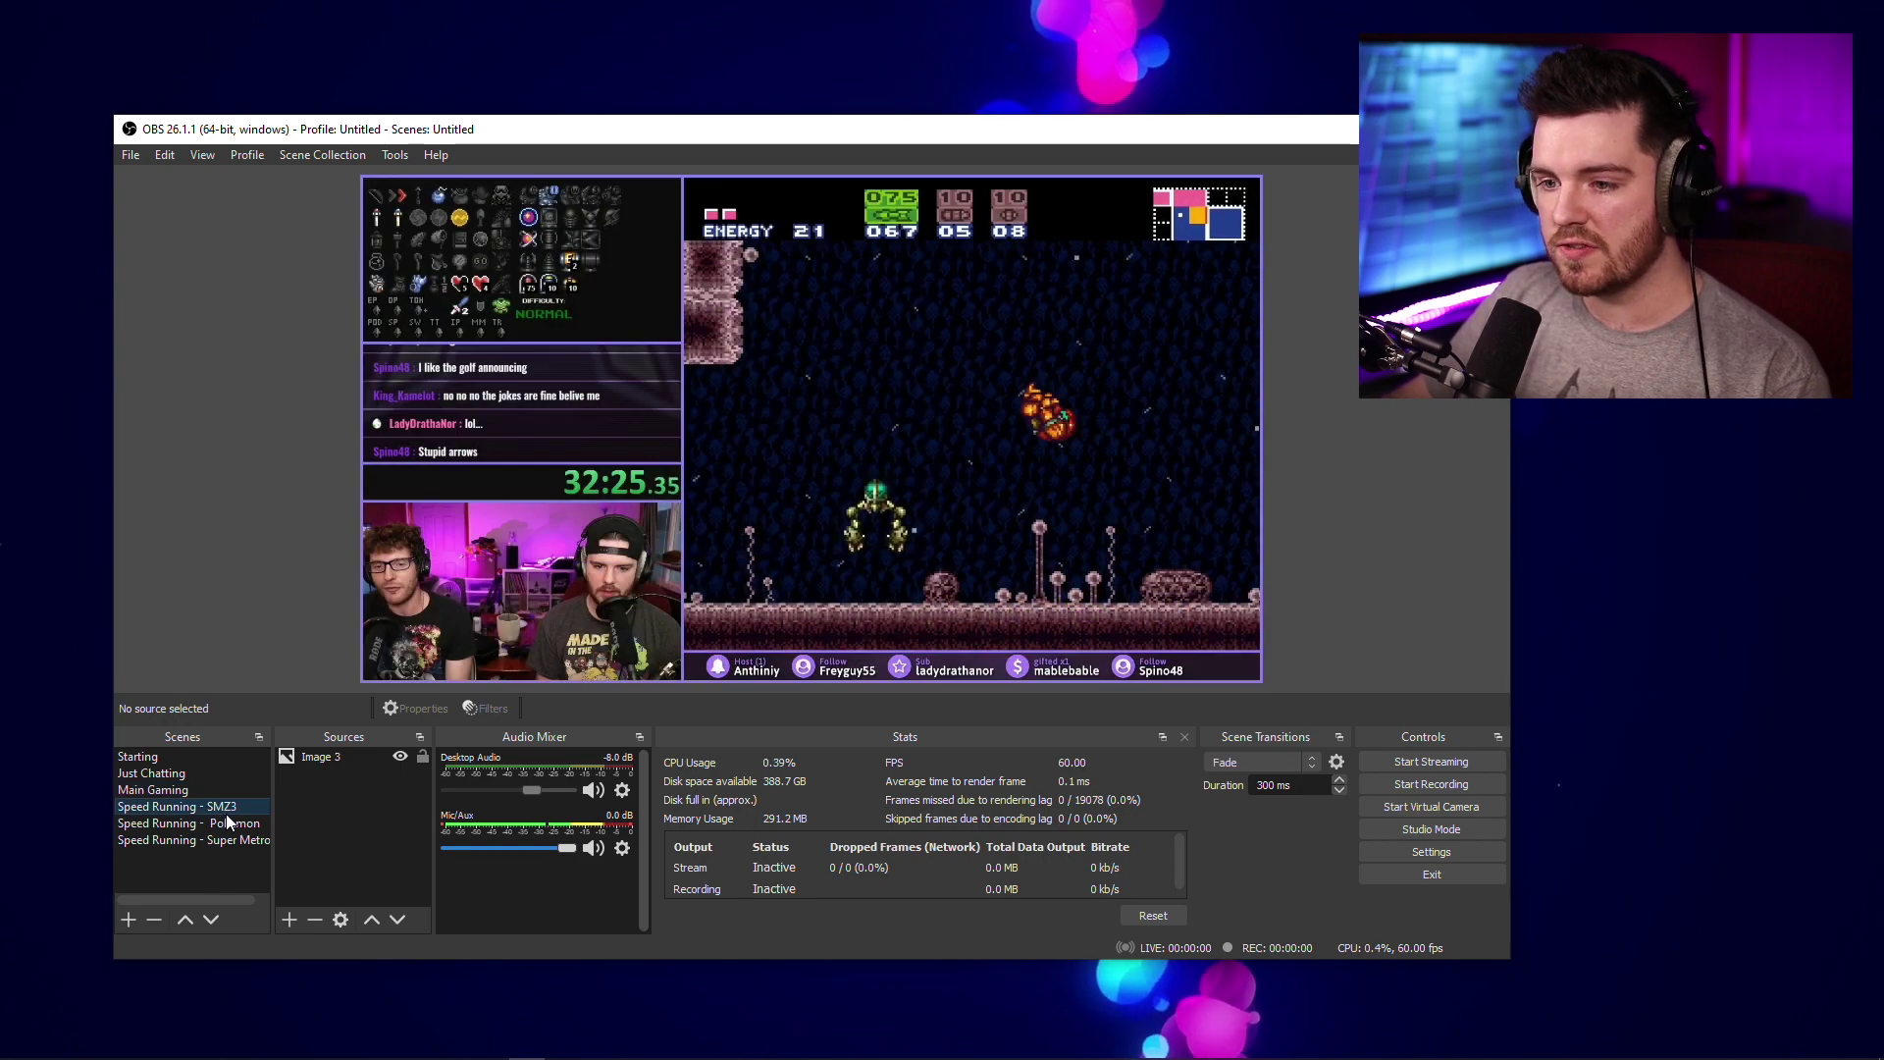
click(228, 824)
click(227, 839)
click(220, 822)
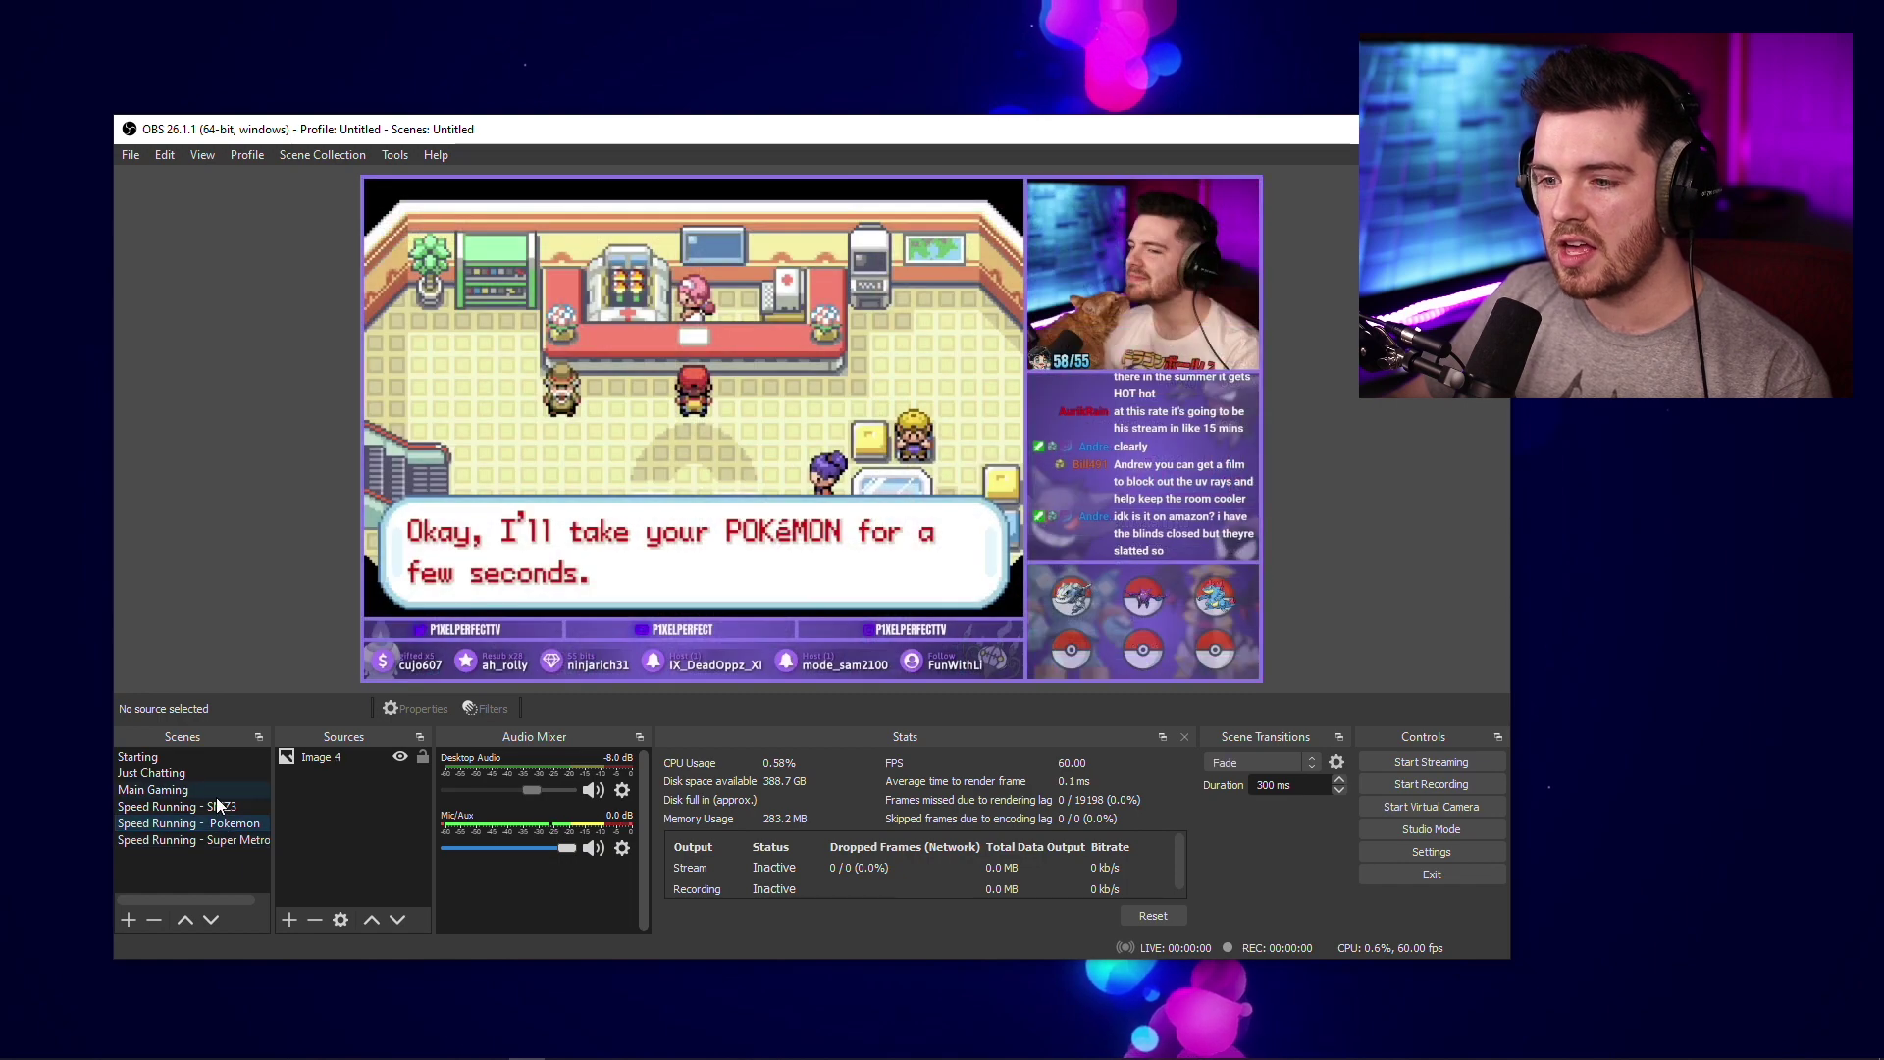
click(217, 791)
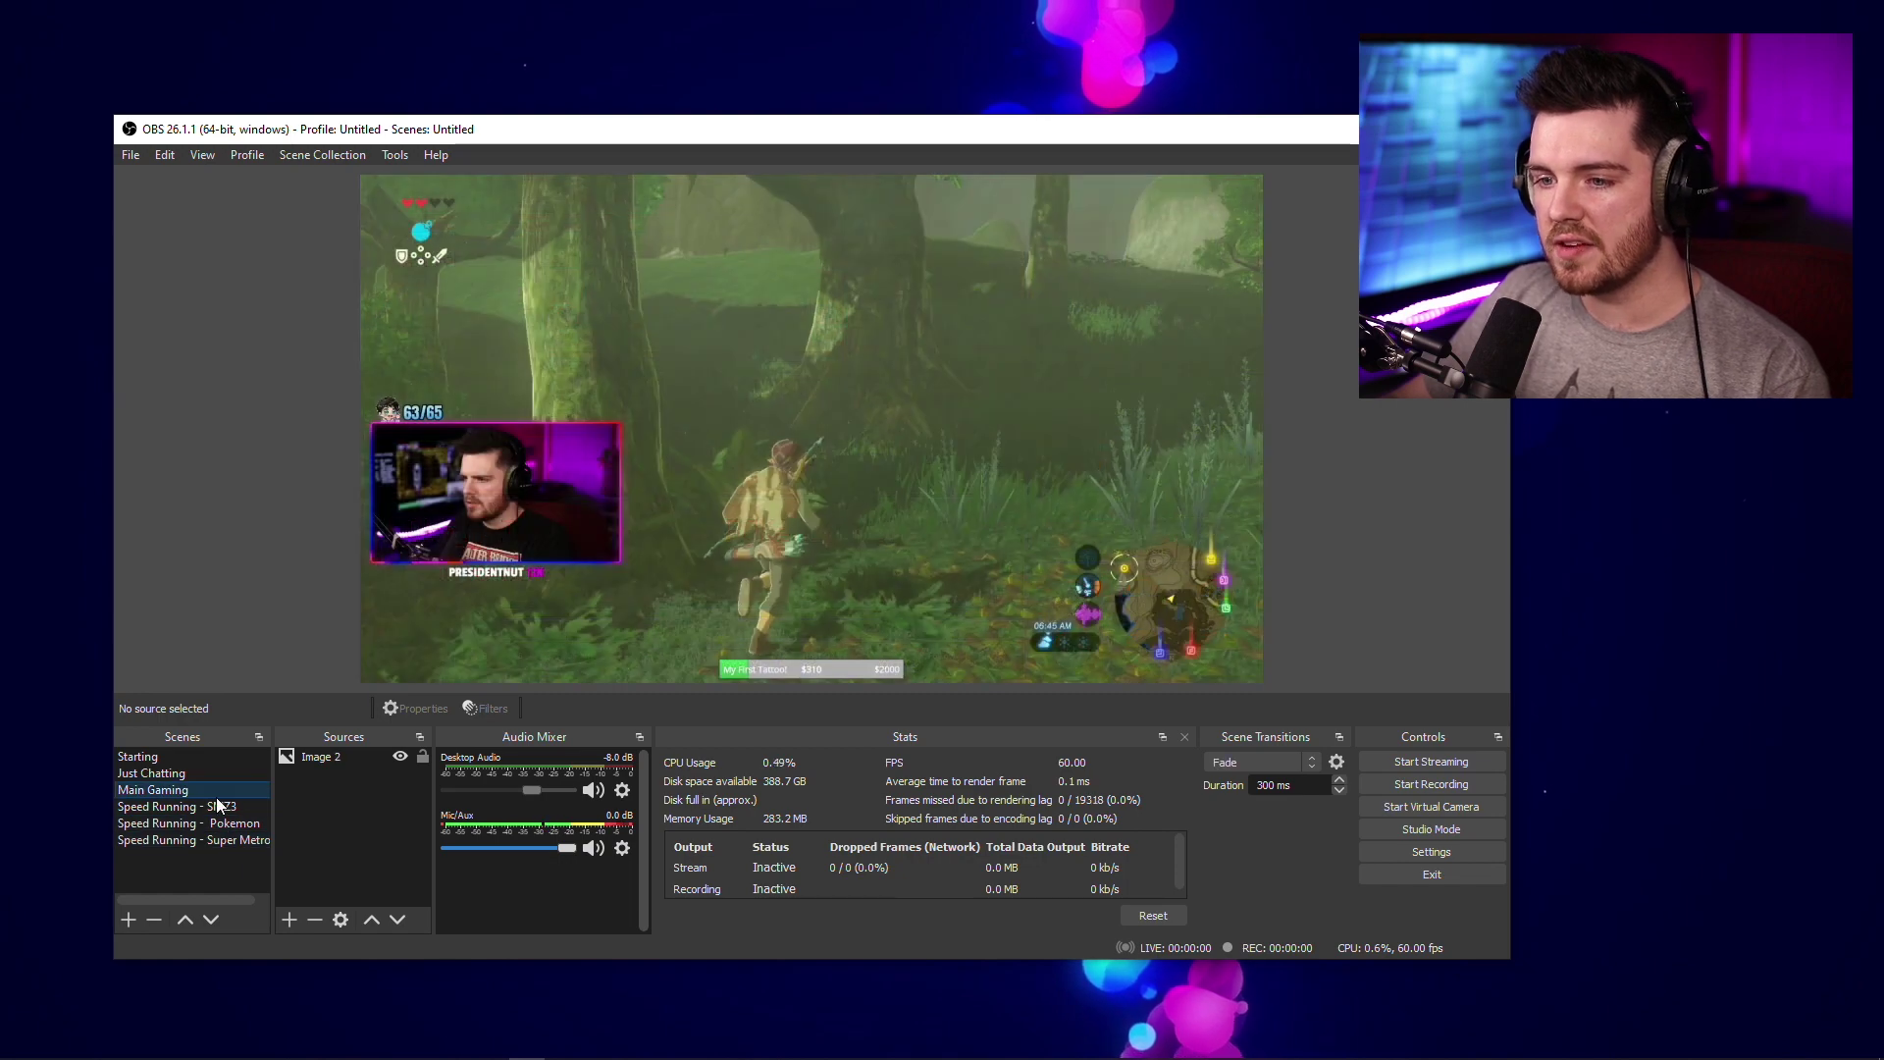
click(179, 756)
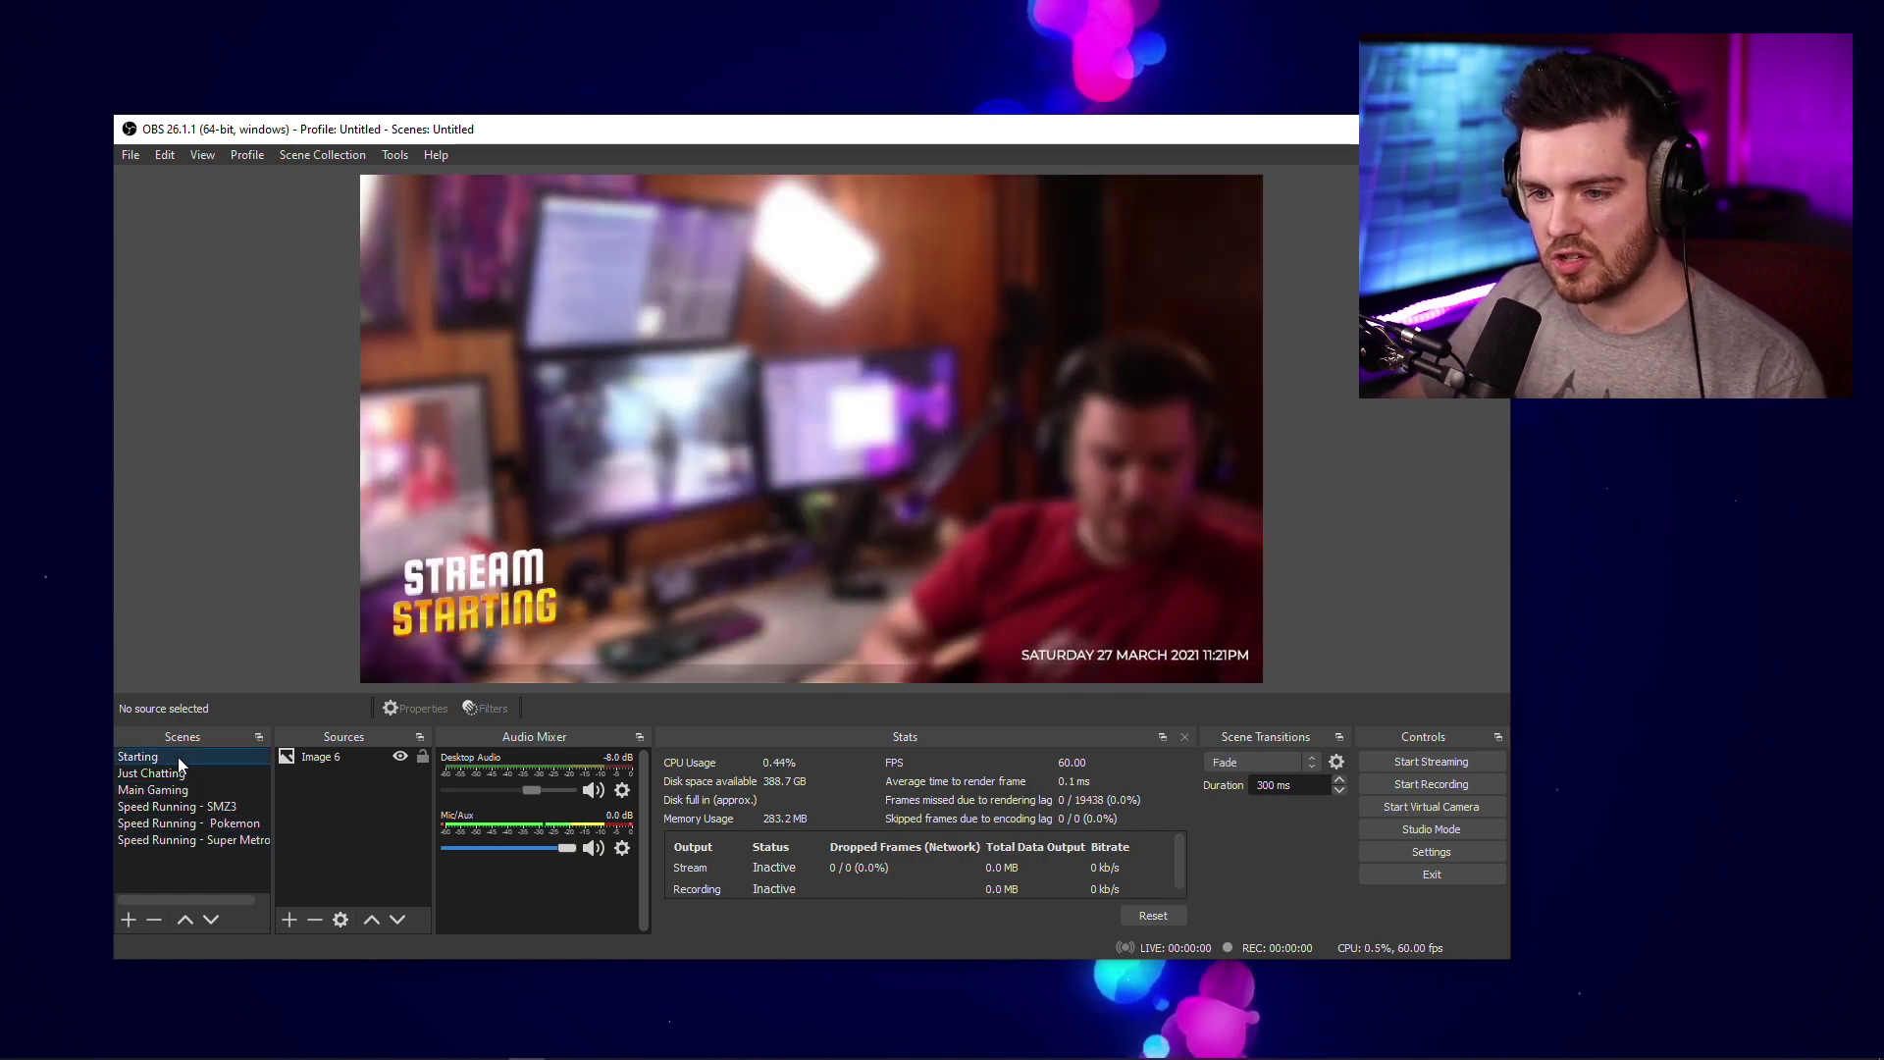
- Test the assigned transitions by switching from Starting to Just Chatting, and between Just Chatting and Main Gaming
click(178, 765)
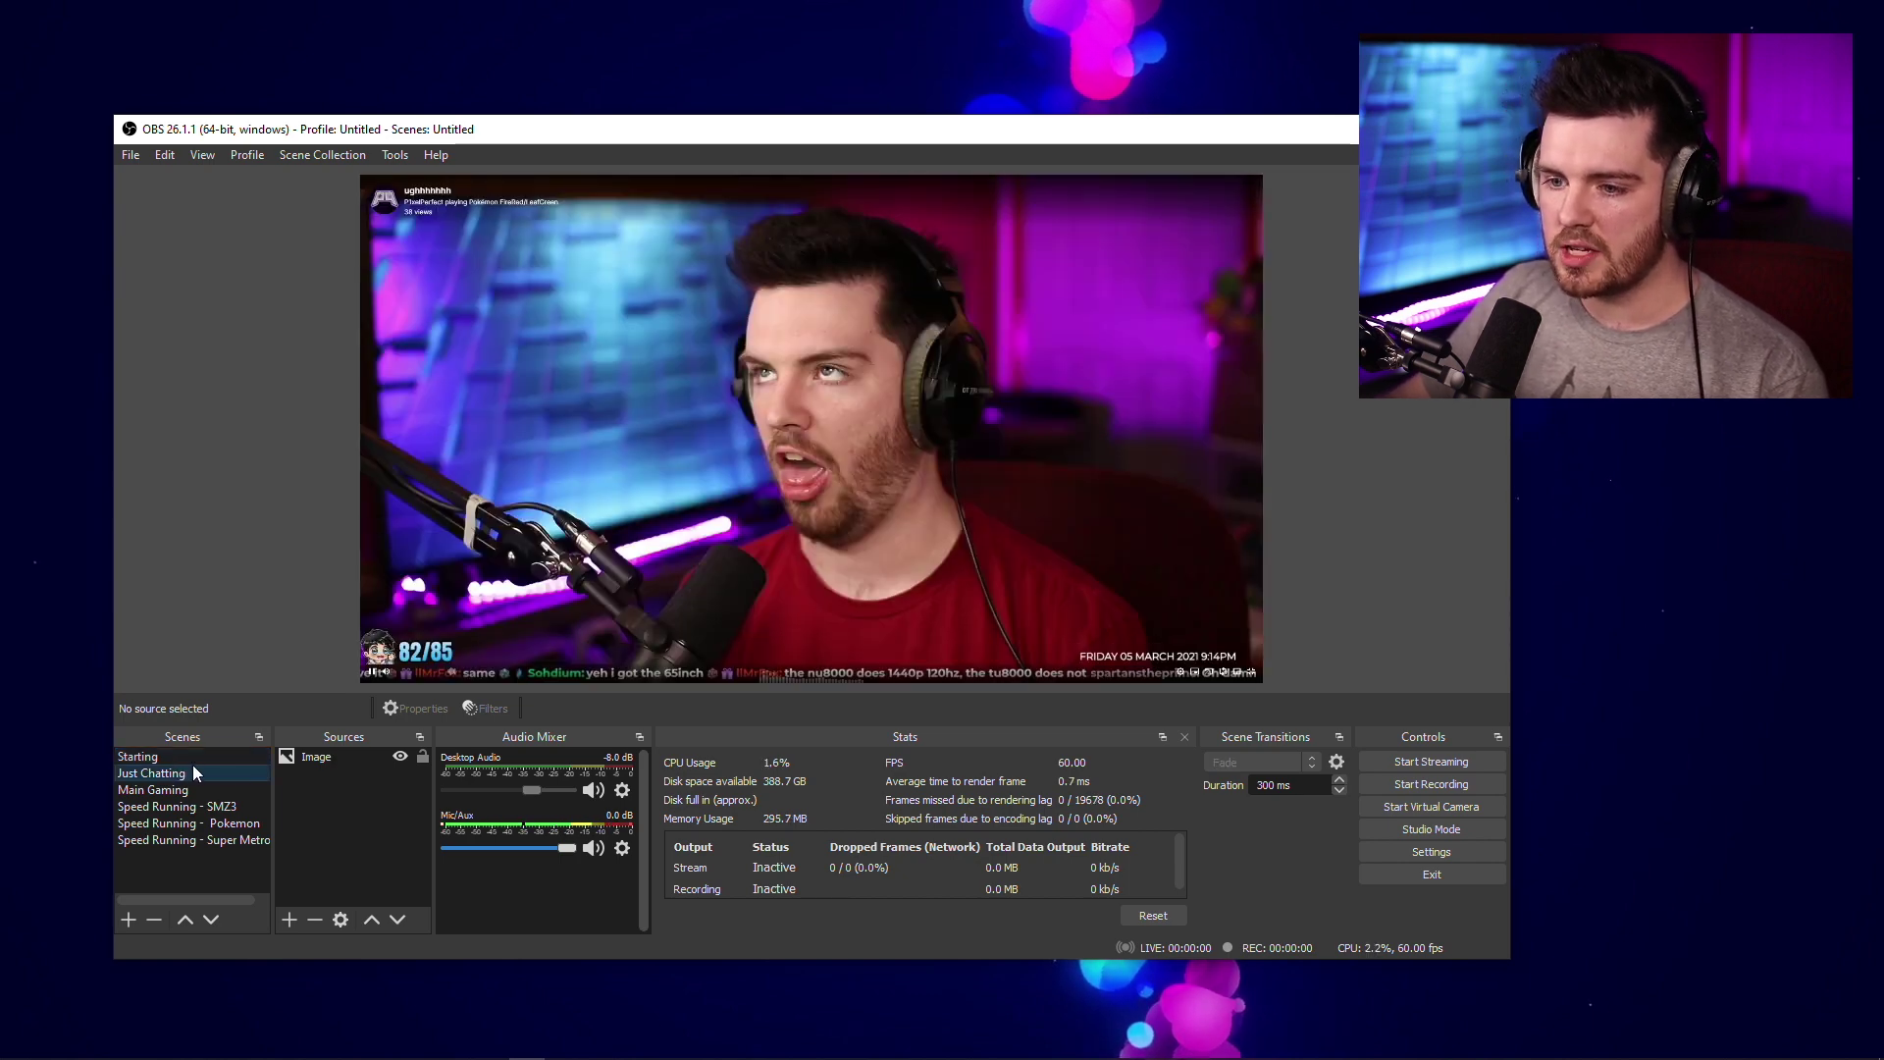
click(185, 791)
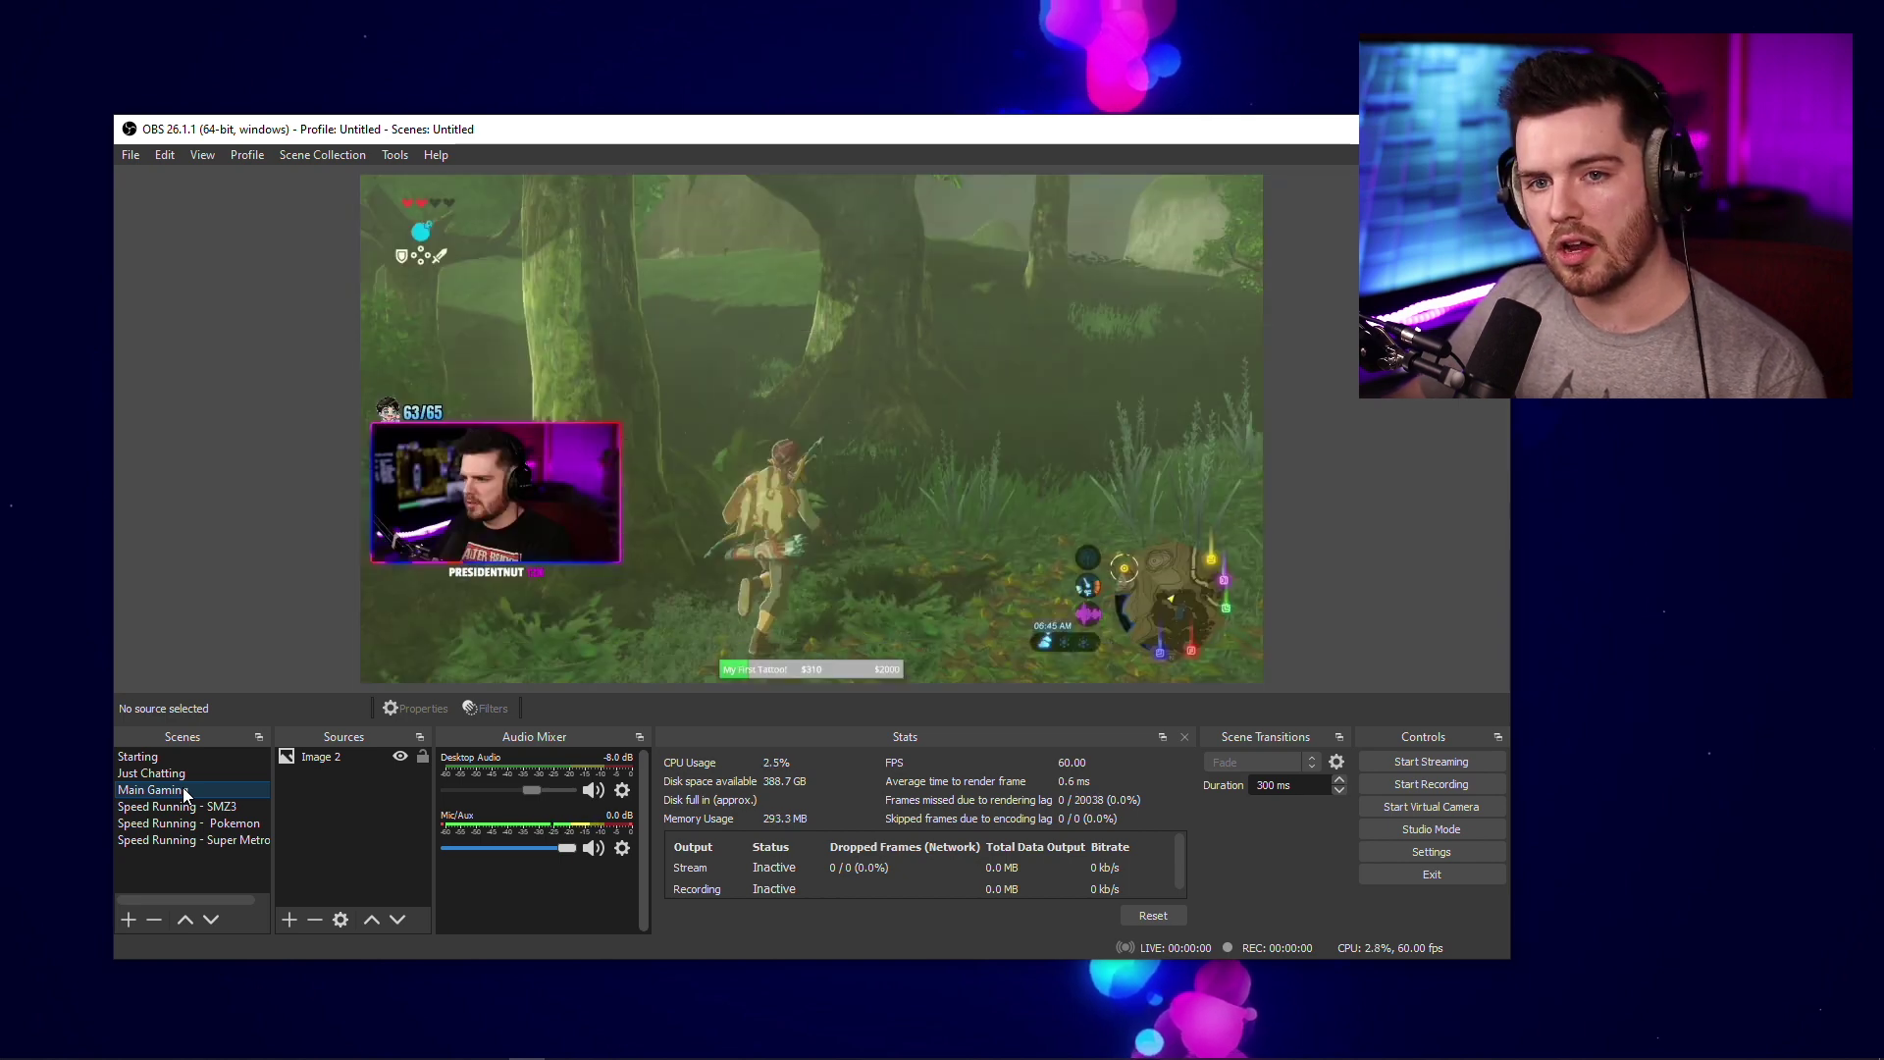
click(182, 775)
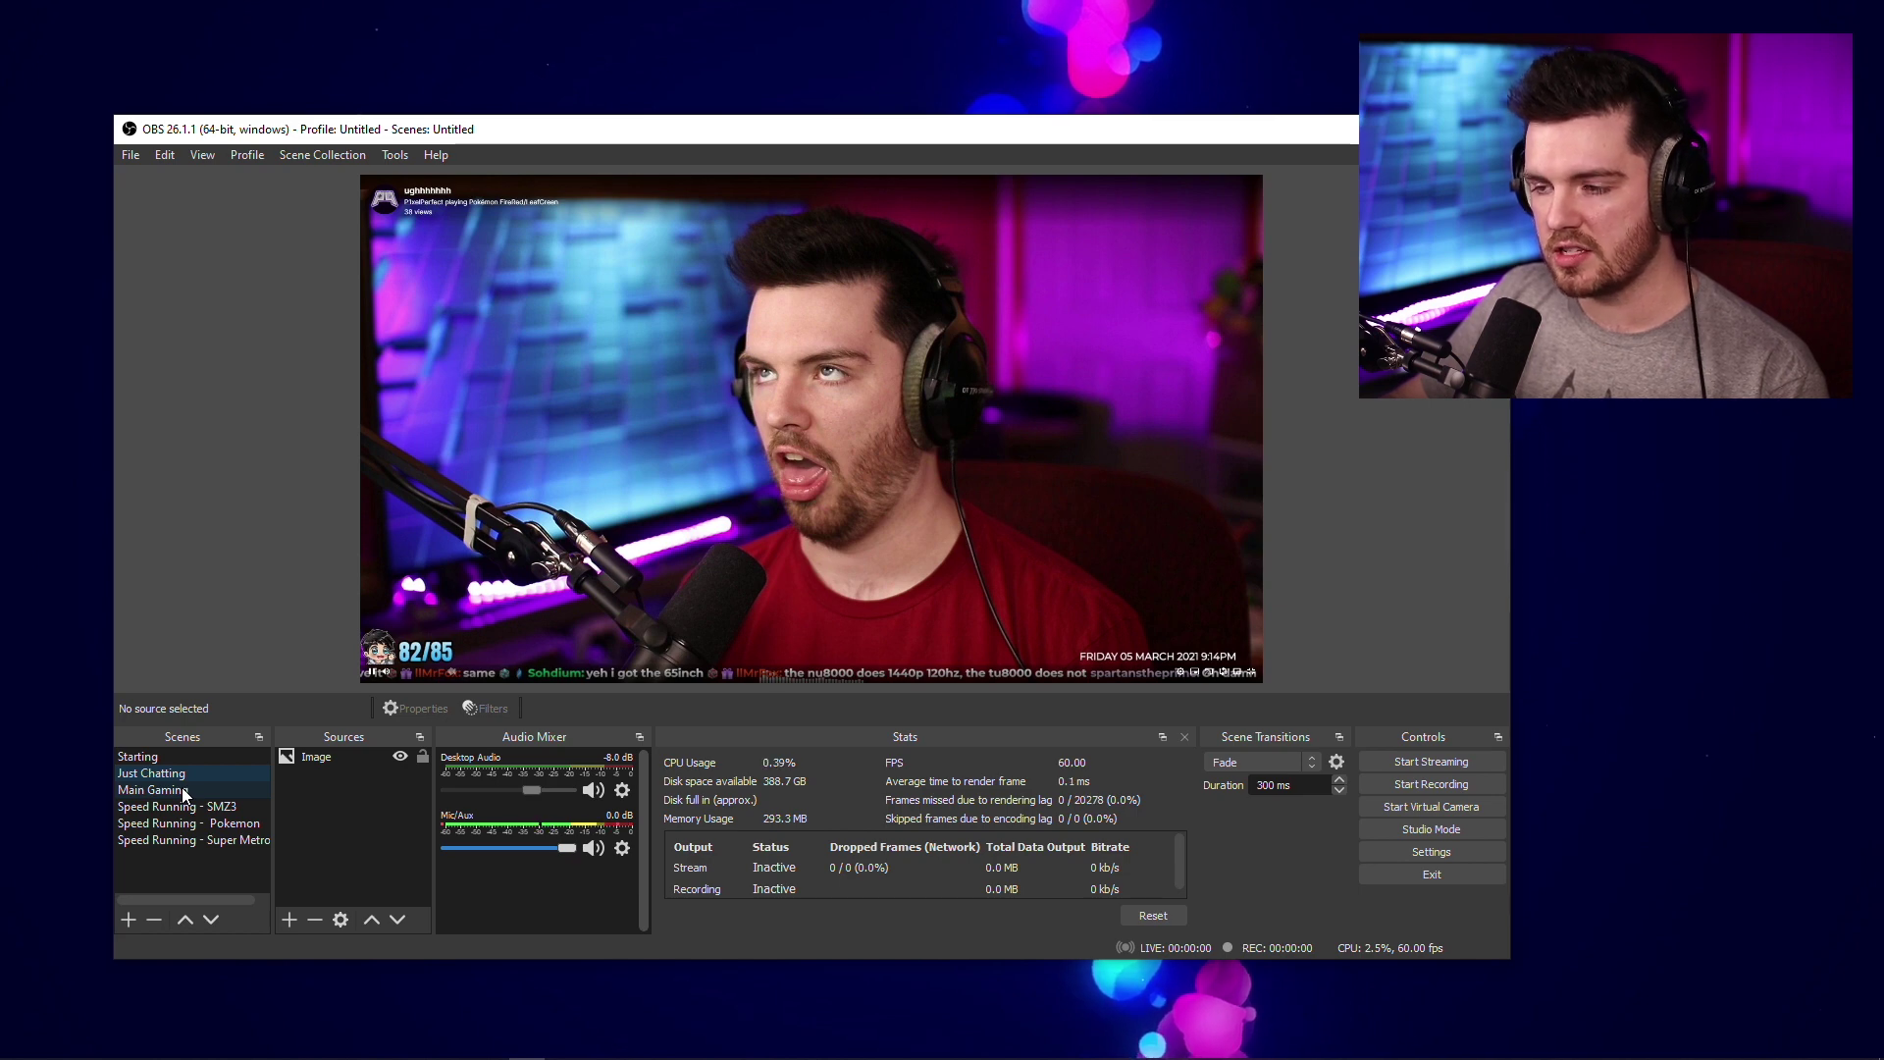
click(182, 790)
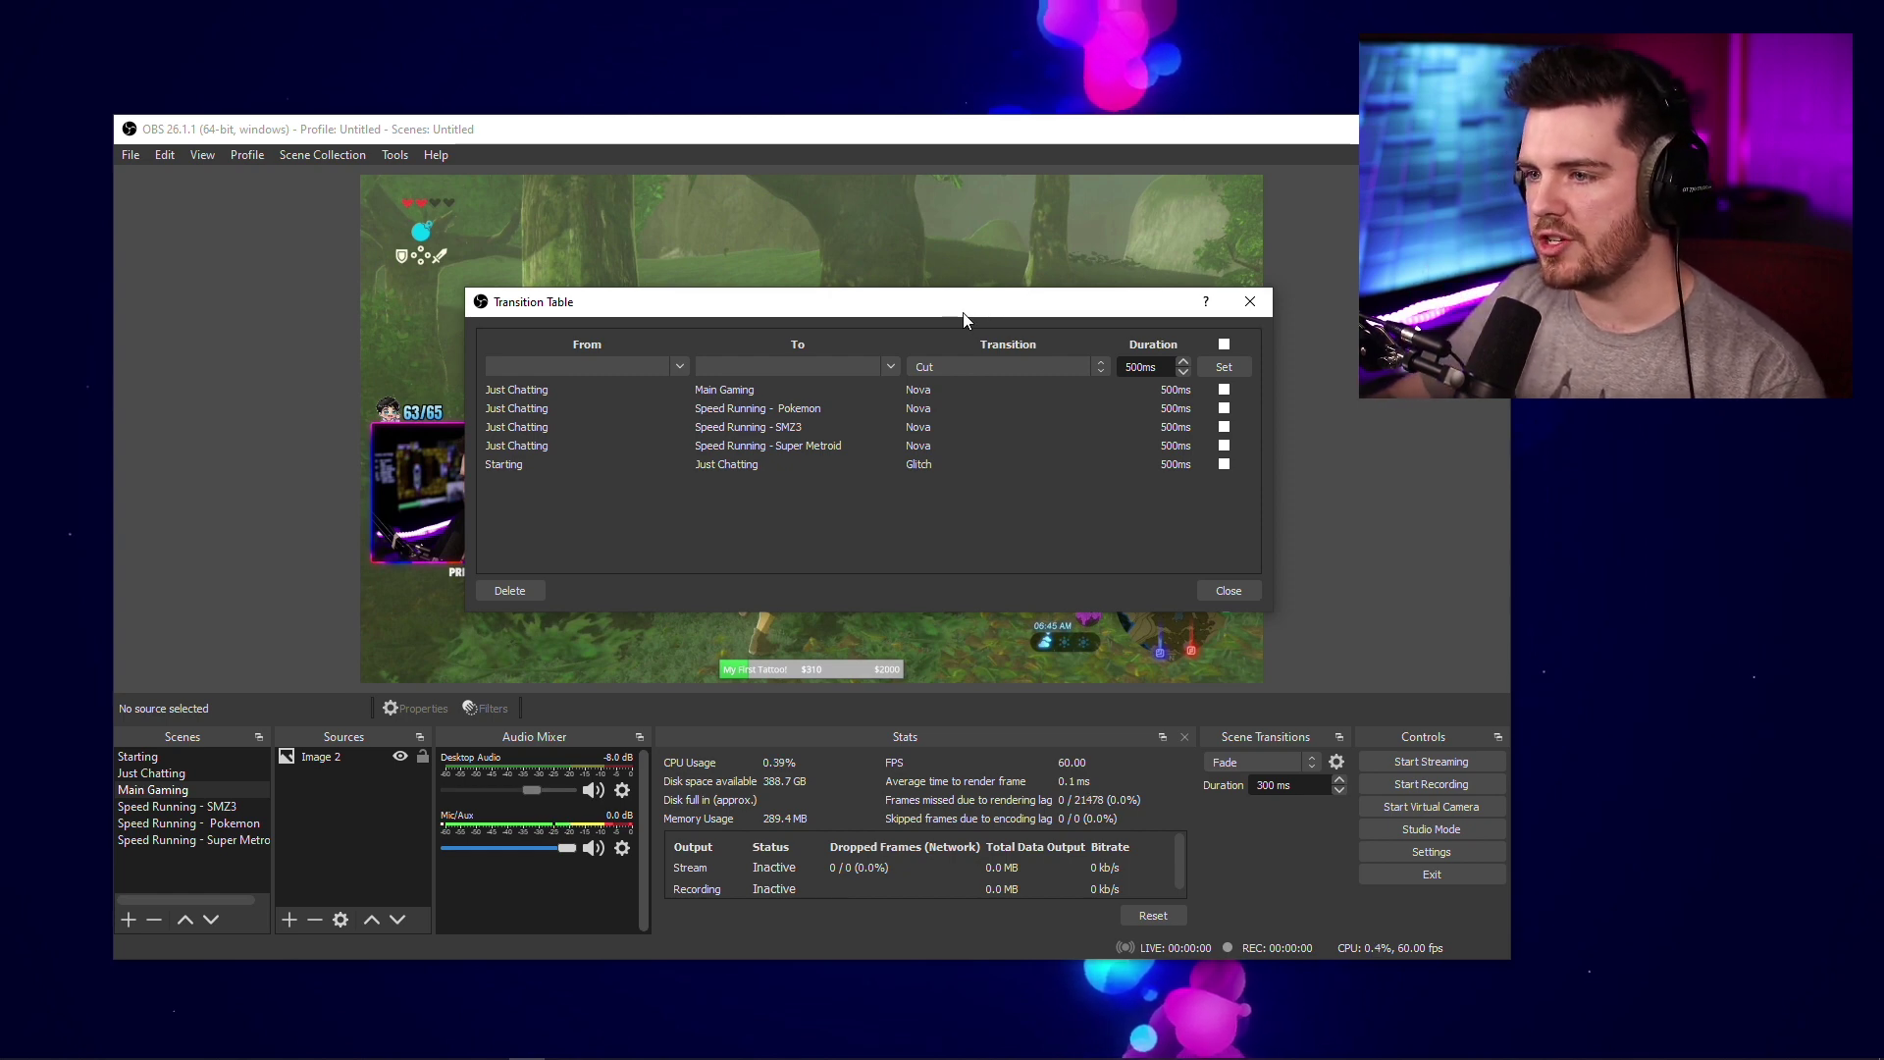
- Add a Transition Table entry from Main Gaming to Just Chatting using the Kinetic transition with a 500 ms duration
click(890, 366)
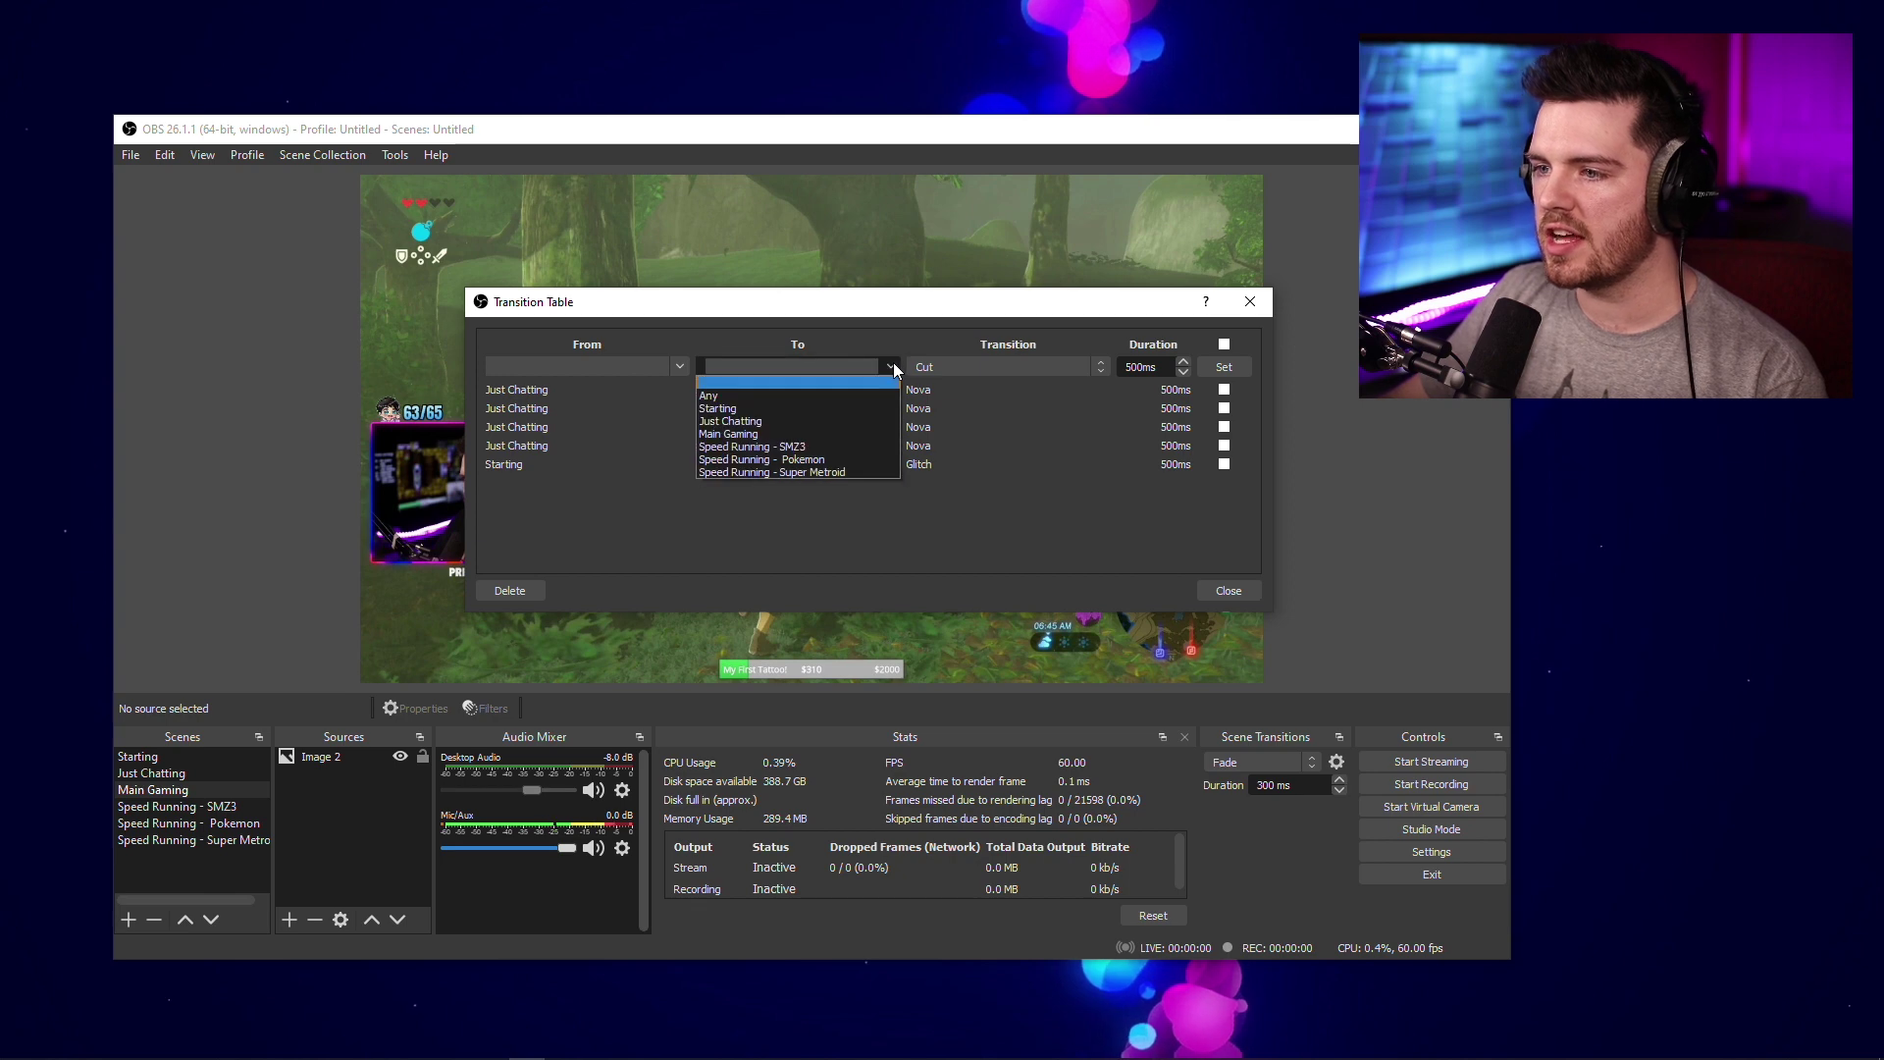
click(846, 420)
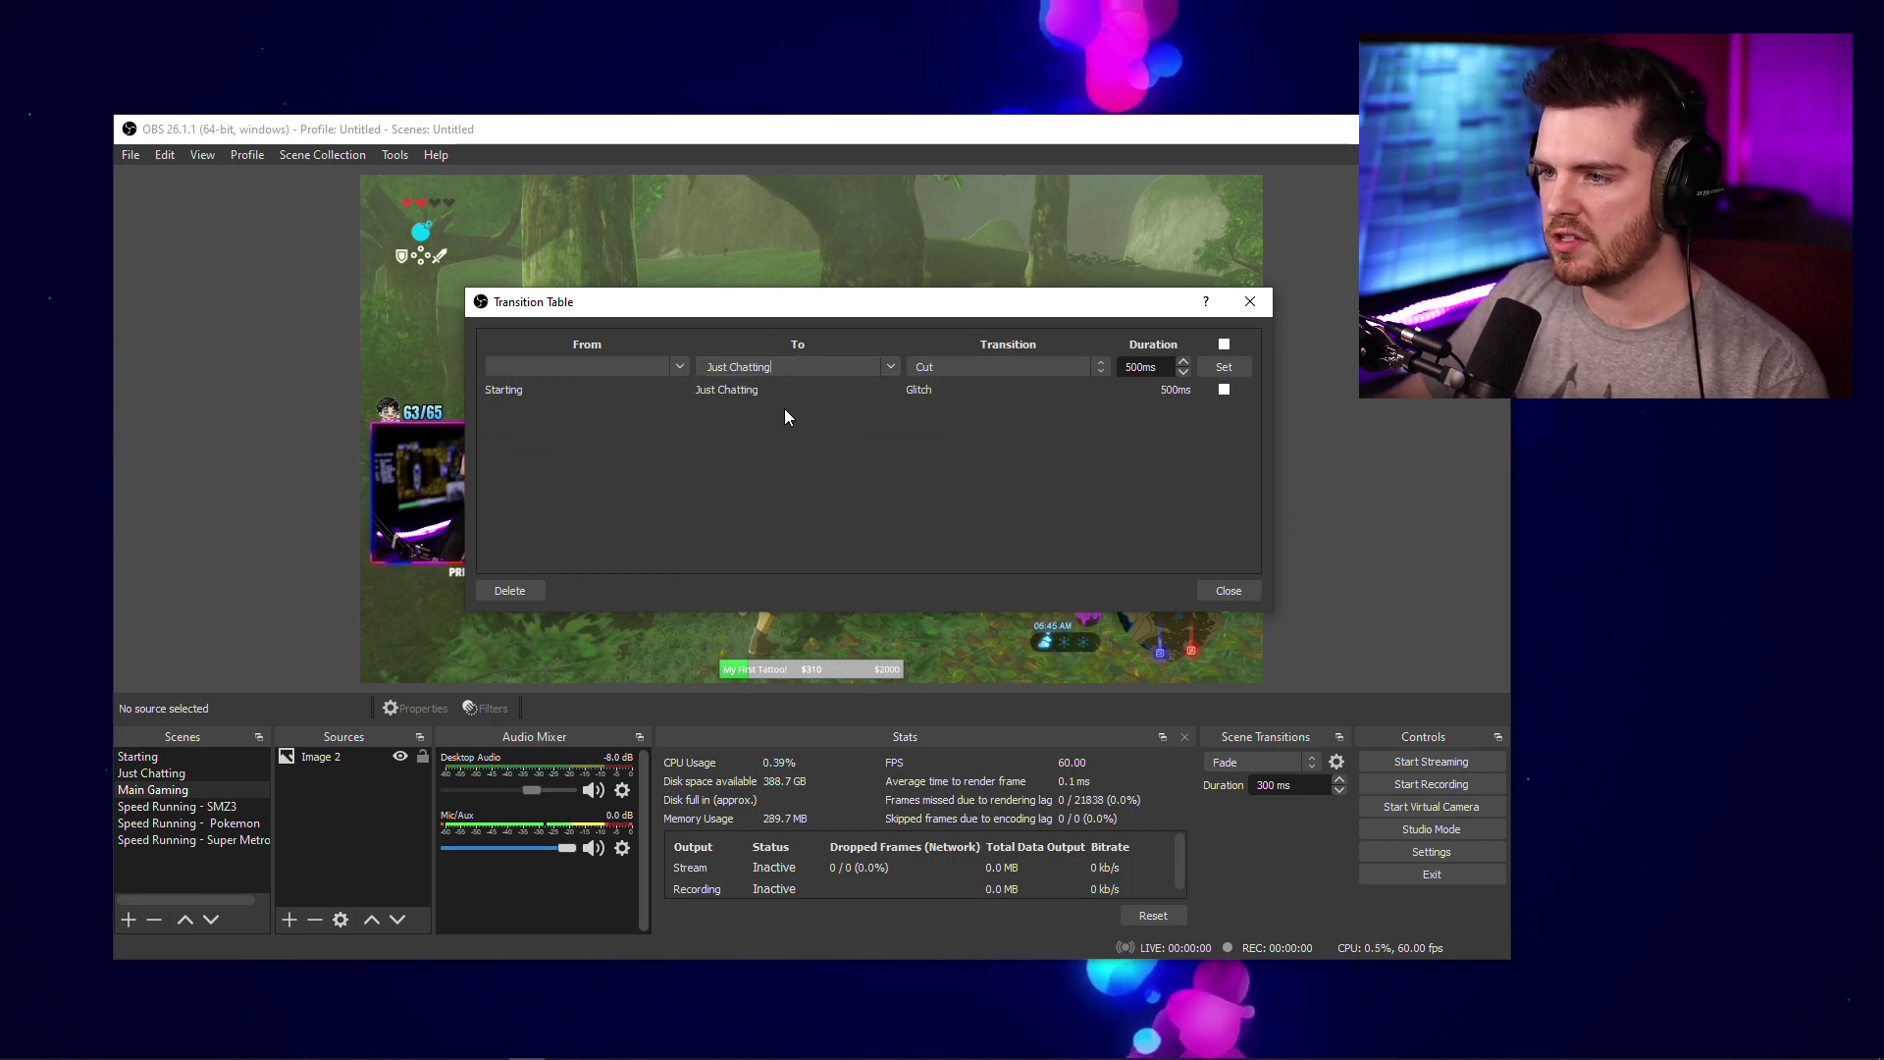
click(680, 368)
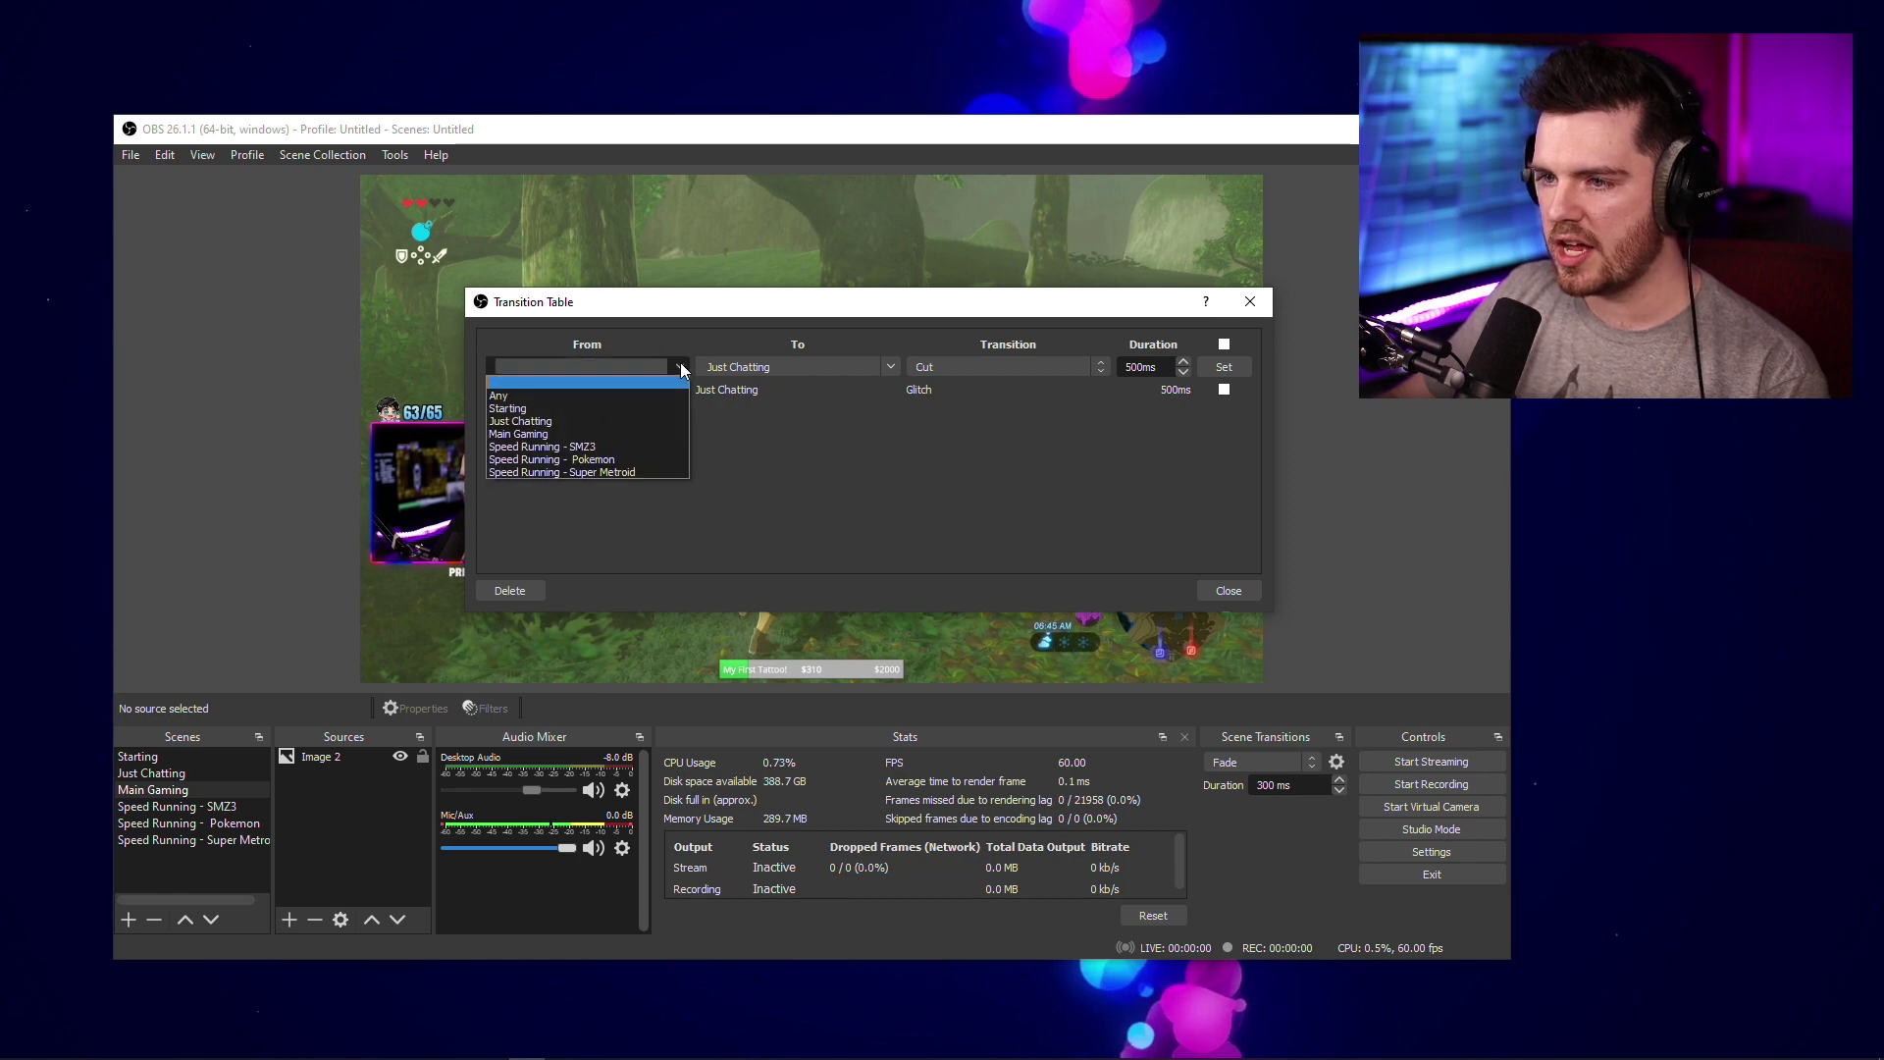
click(654, 429)
click(1099, 367)
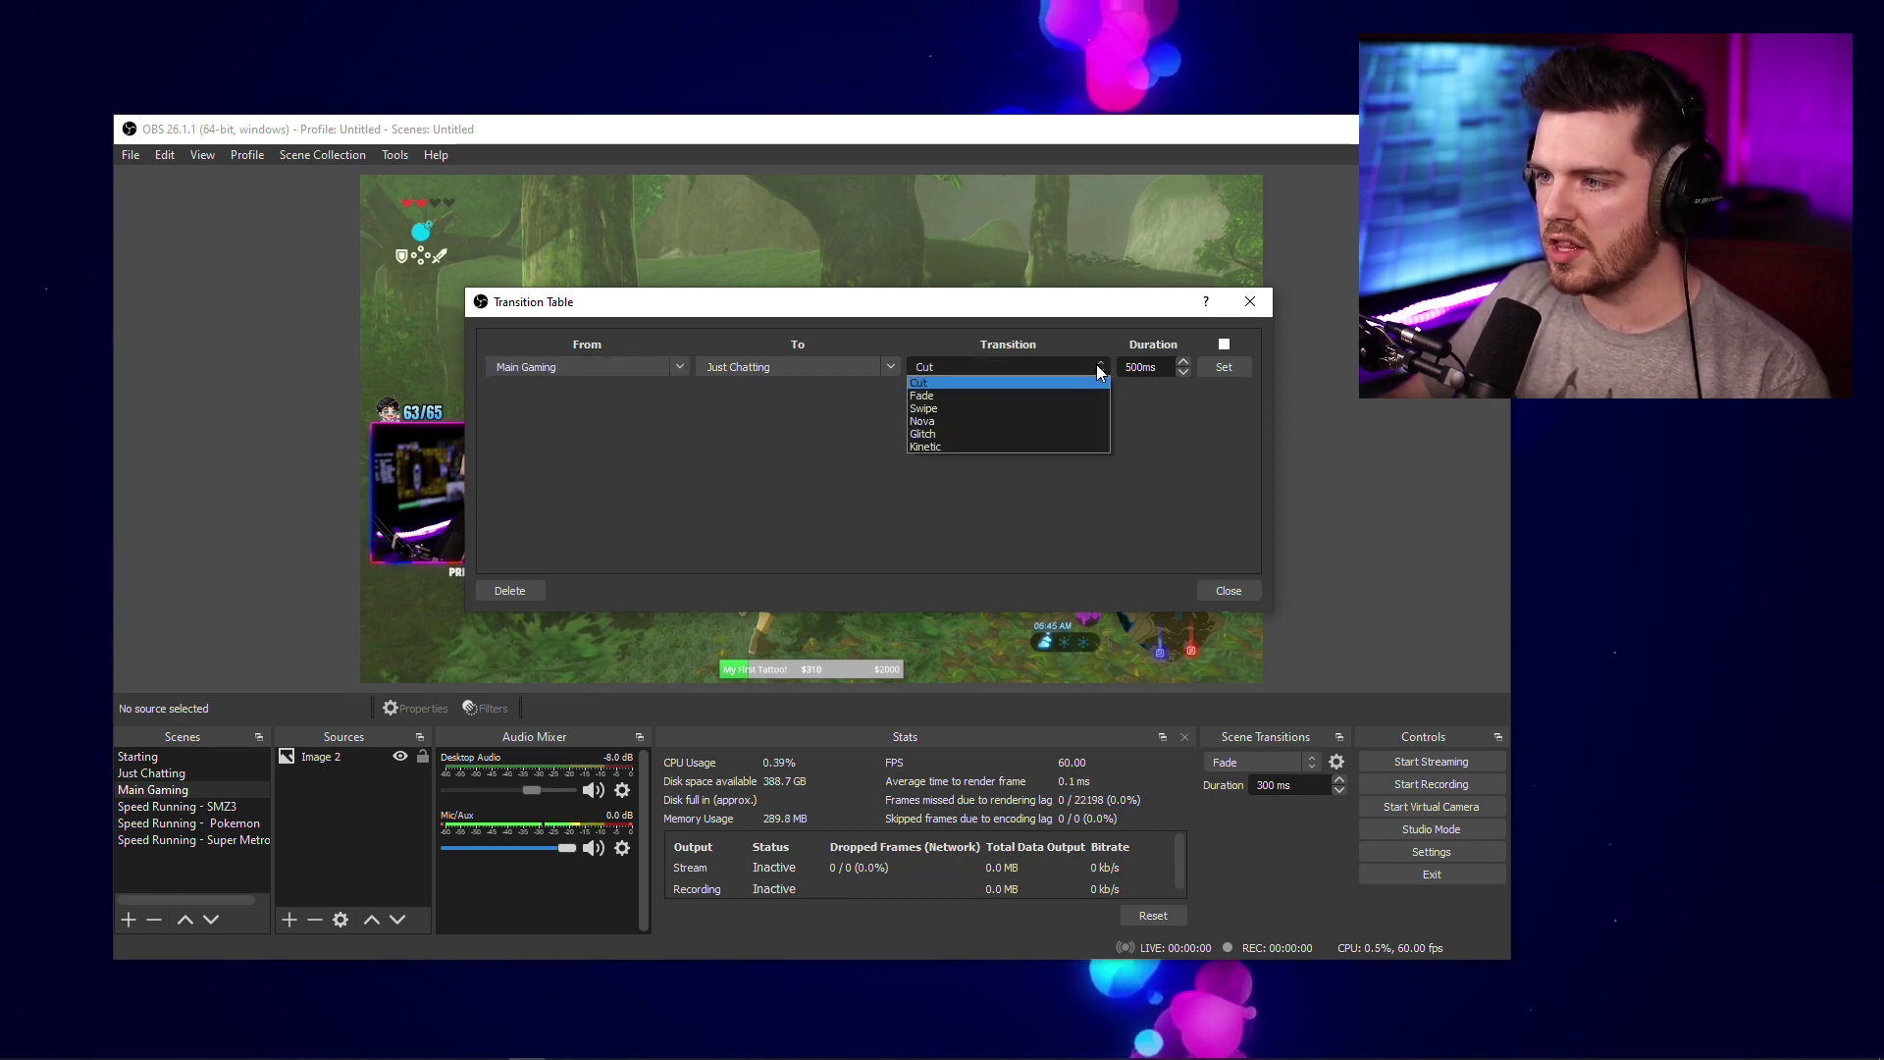
click(1074, 444)
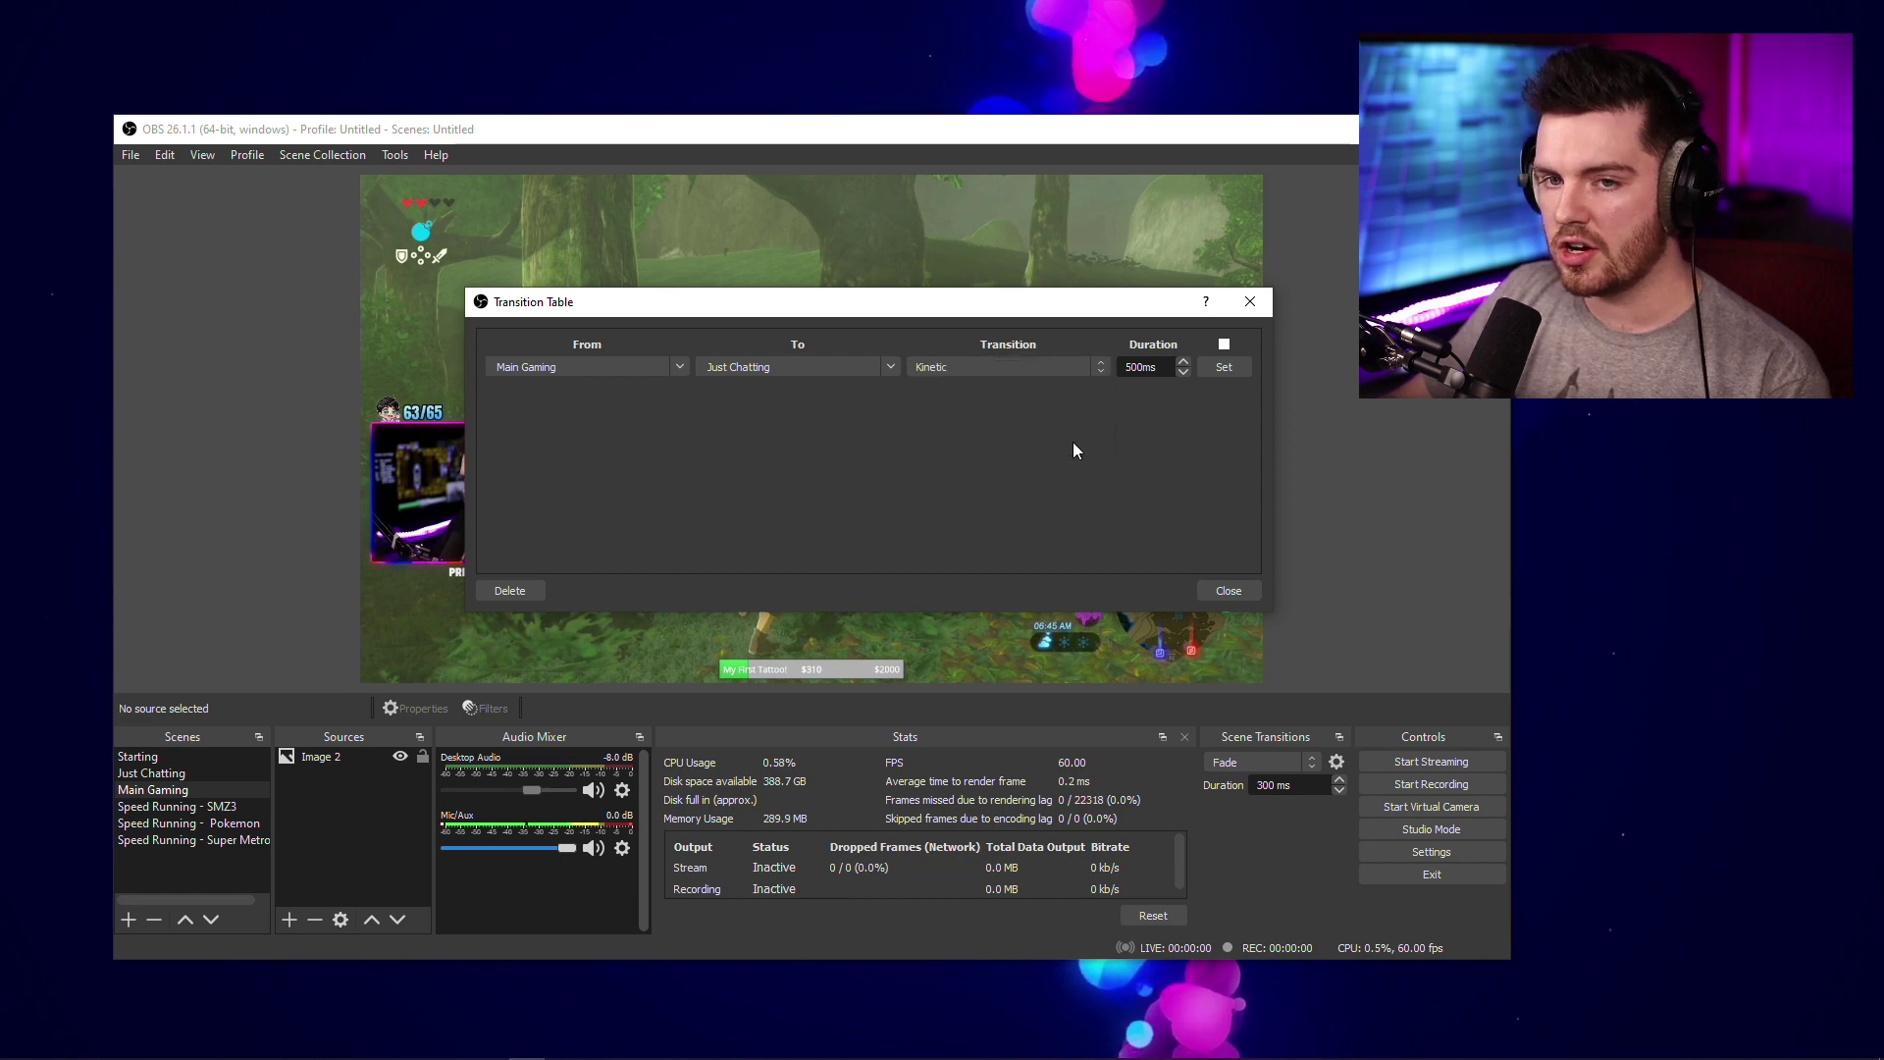
click(1224, 367)
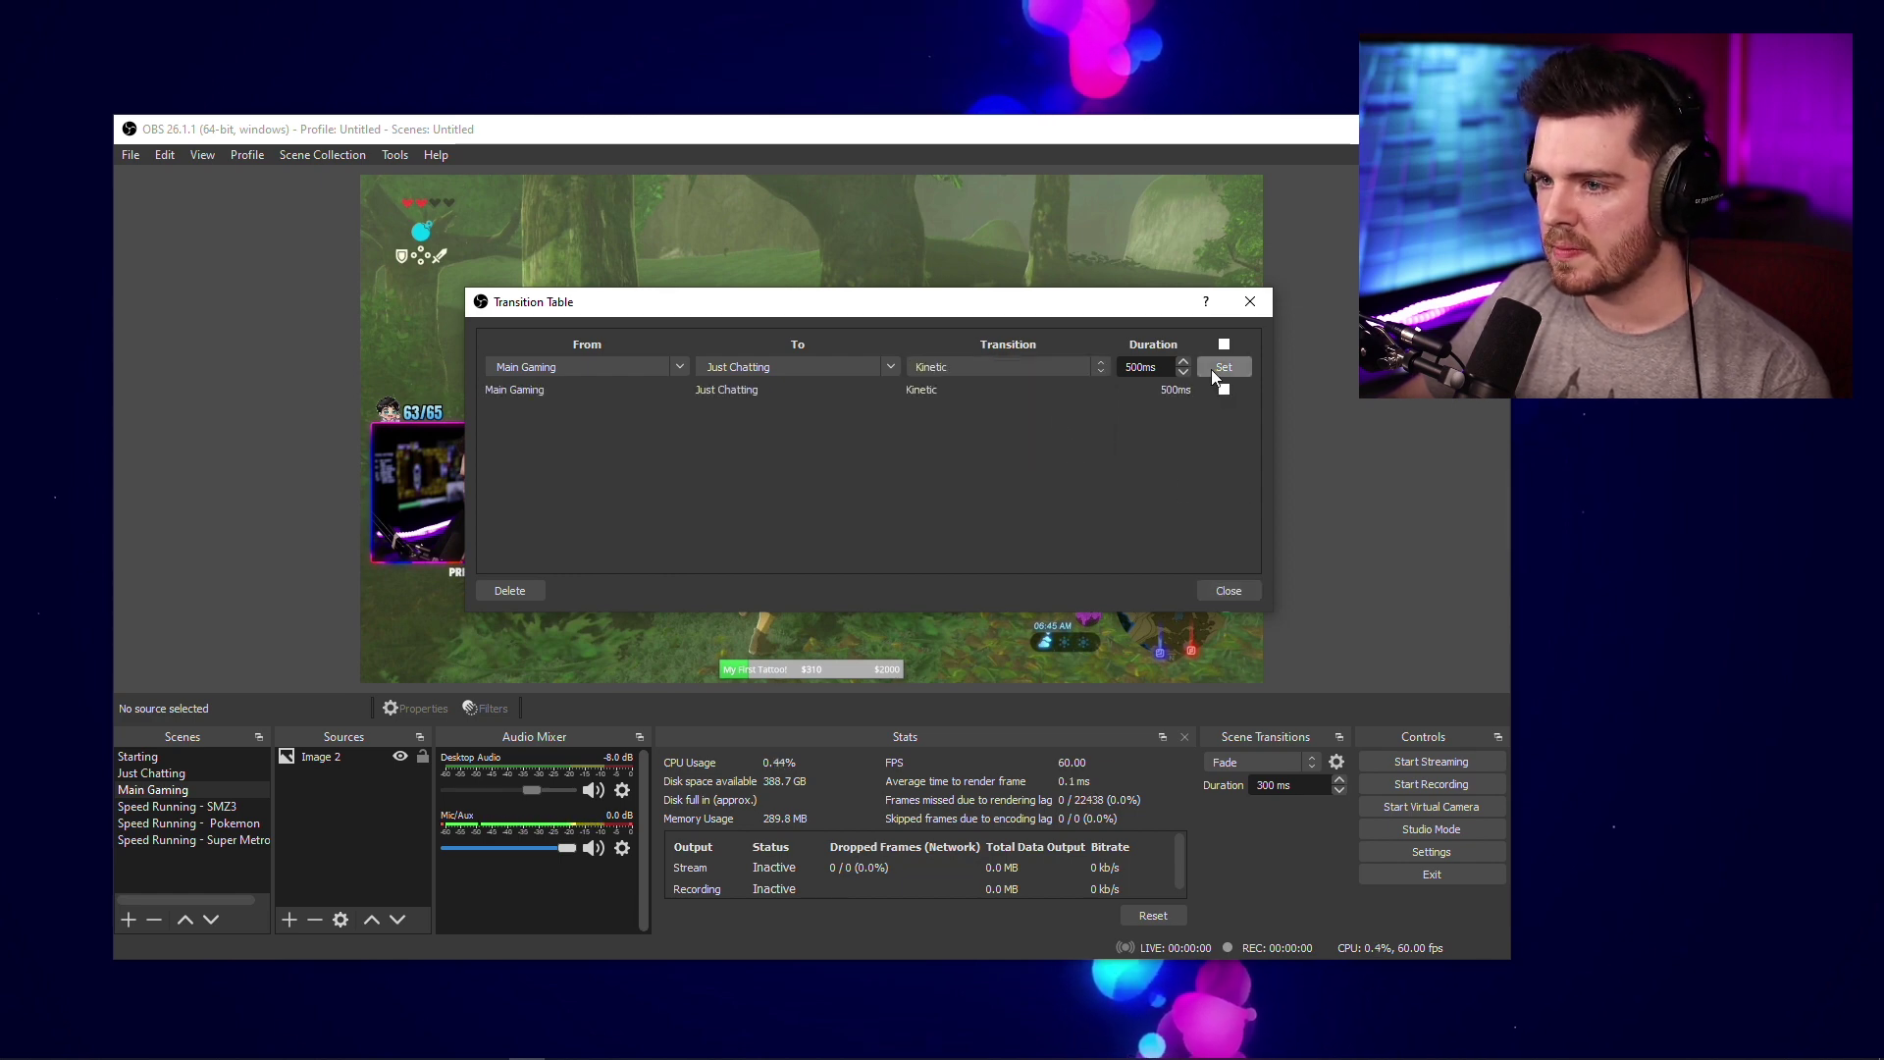
- Add 500 ms Kinetic entries to Just Chatting from Speed Running - SMZ3, Speed Running - Pokemon and Speed Running - Super Metroid
click(677, 367)
click(658, 443)
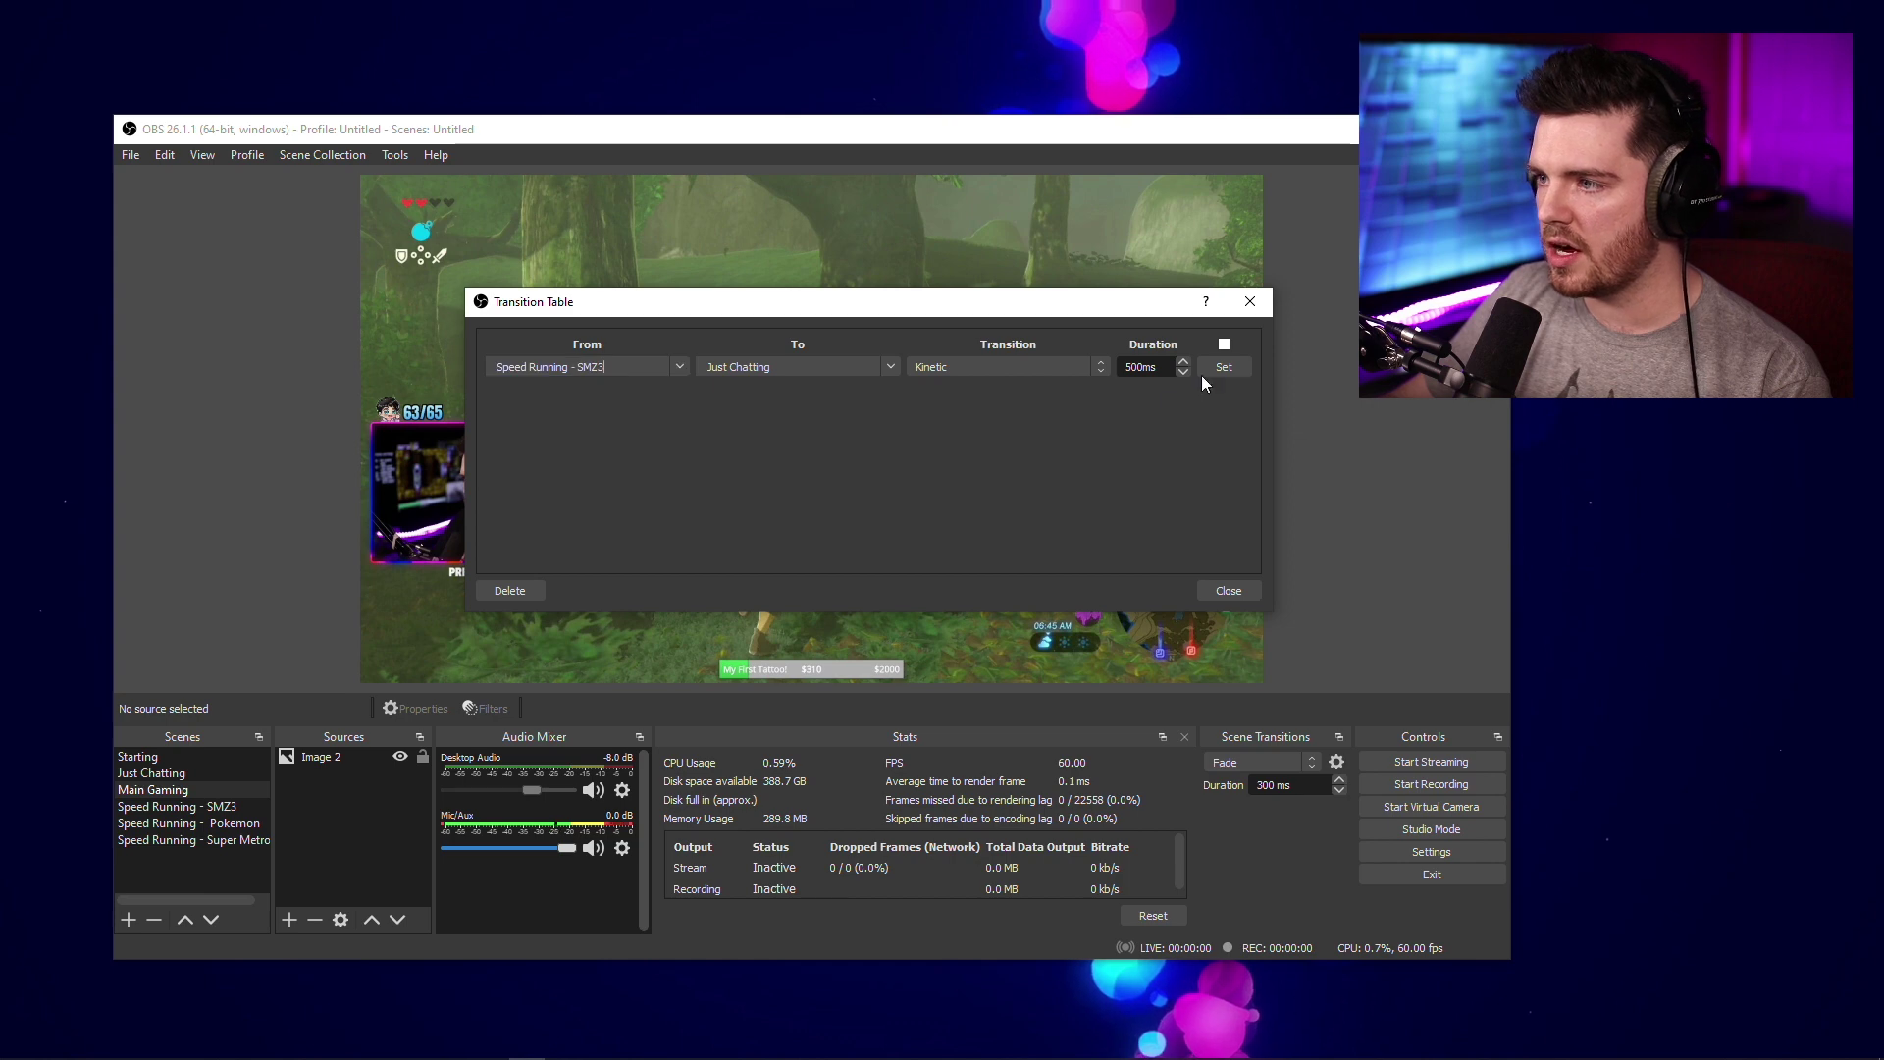
click(1217, 368)
click(677, 367)
click(657, 459)
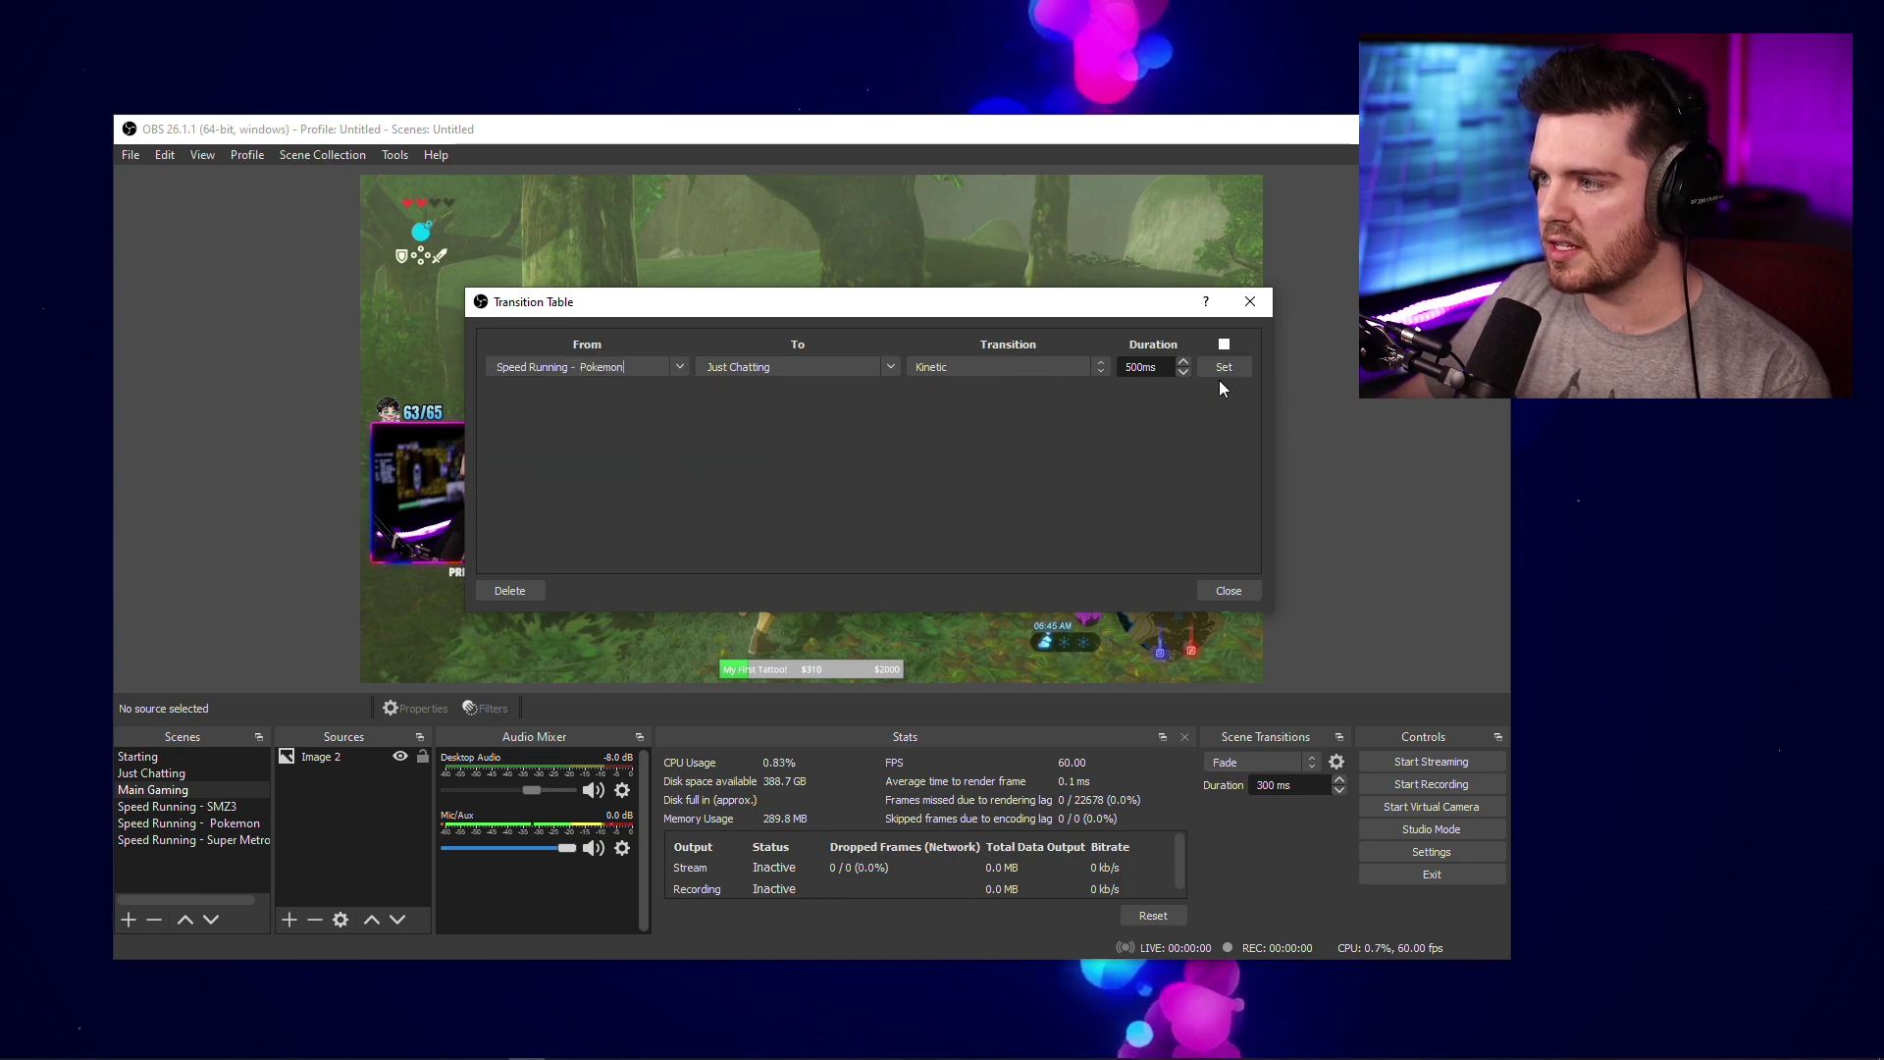
click(1221, 370)
click(675, 369)
click(655, 472)
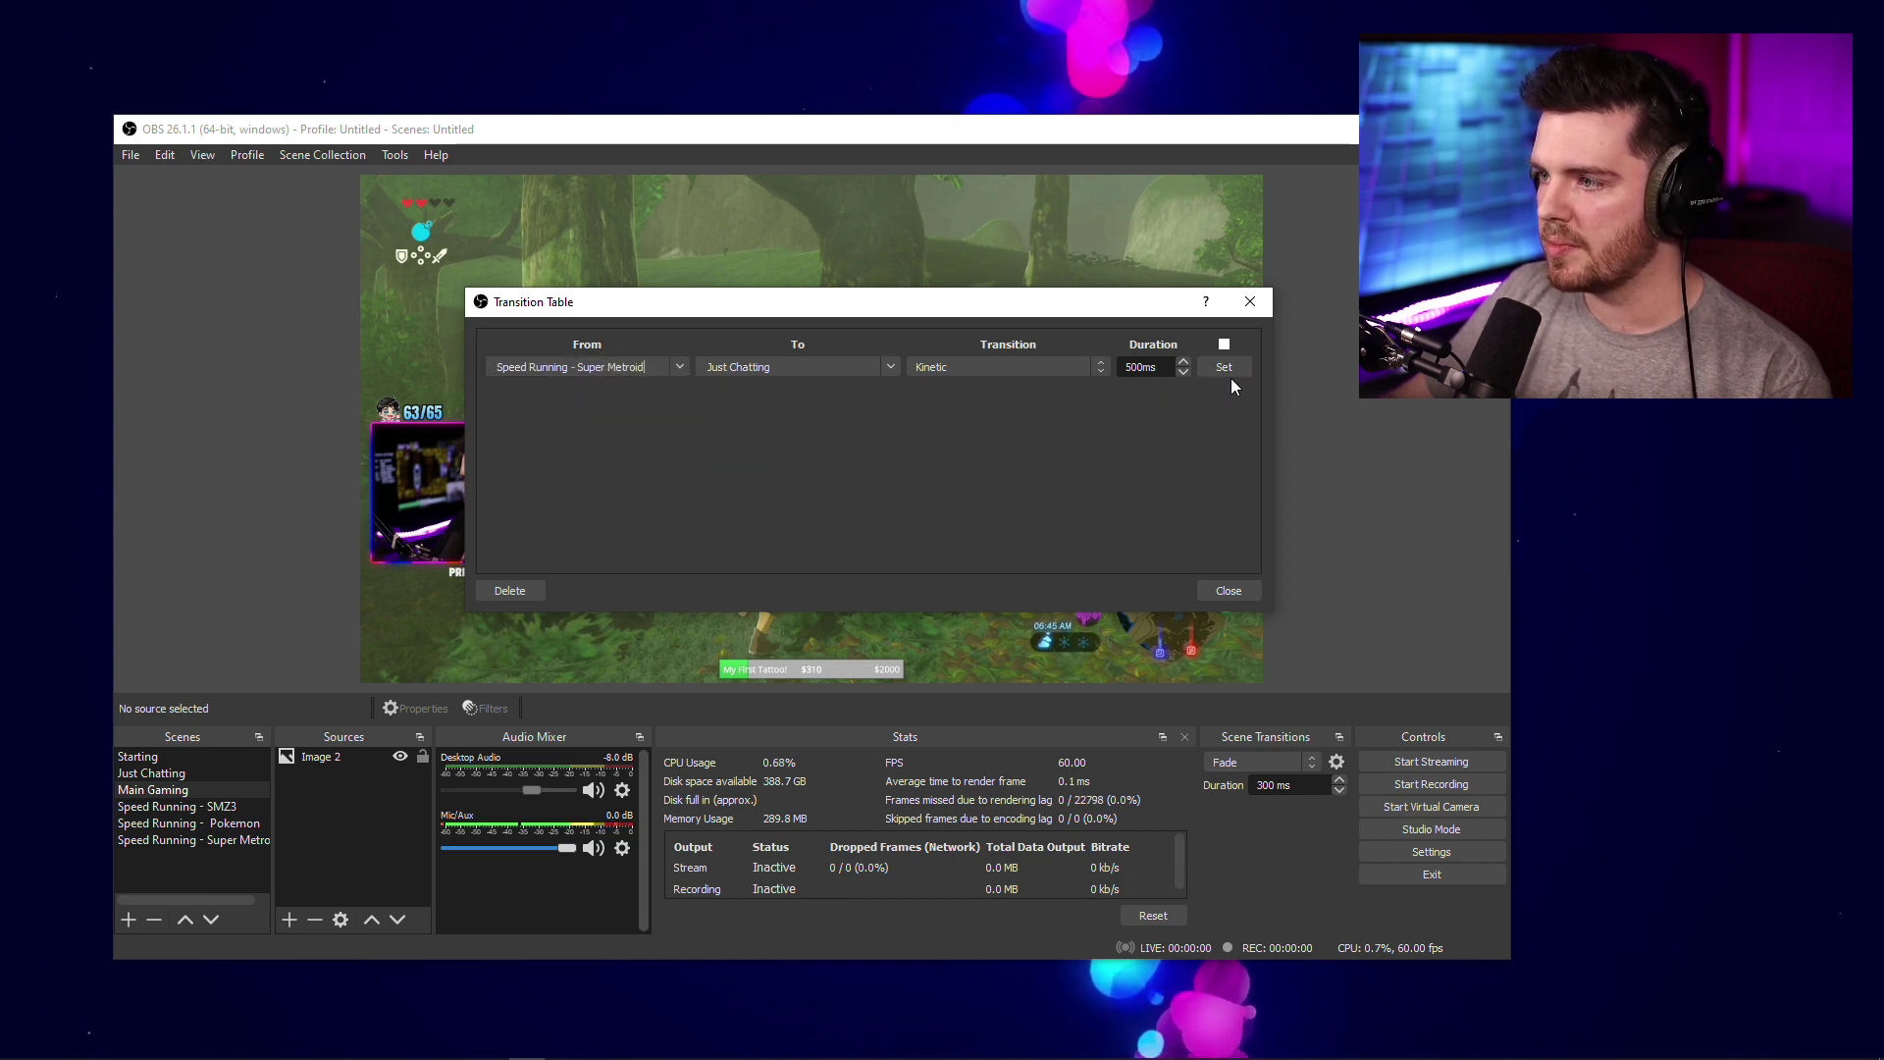
click(1225, 369)
- Empty both scene filters to review the complete list of Nova, Kinetic and Glitch entries, and close the Transition Table
click(657, 369)
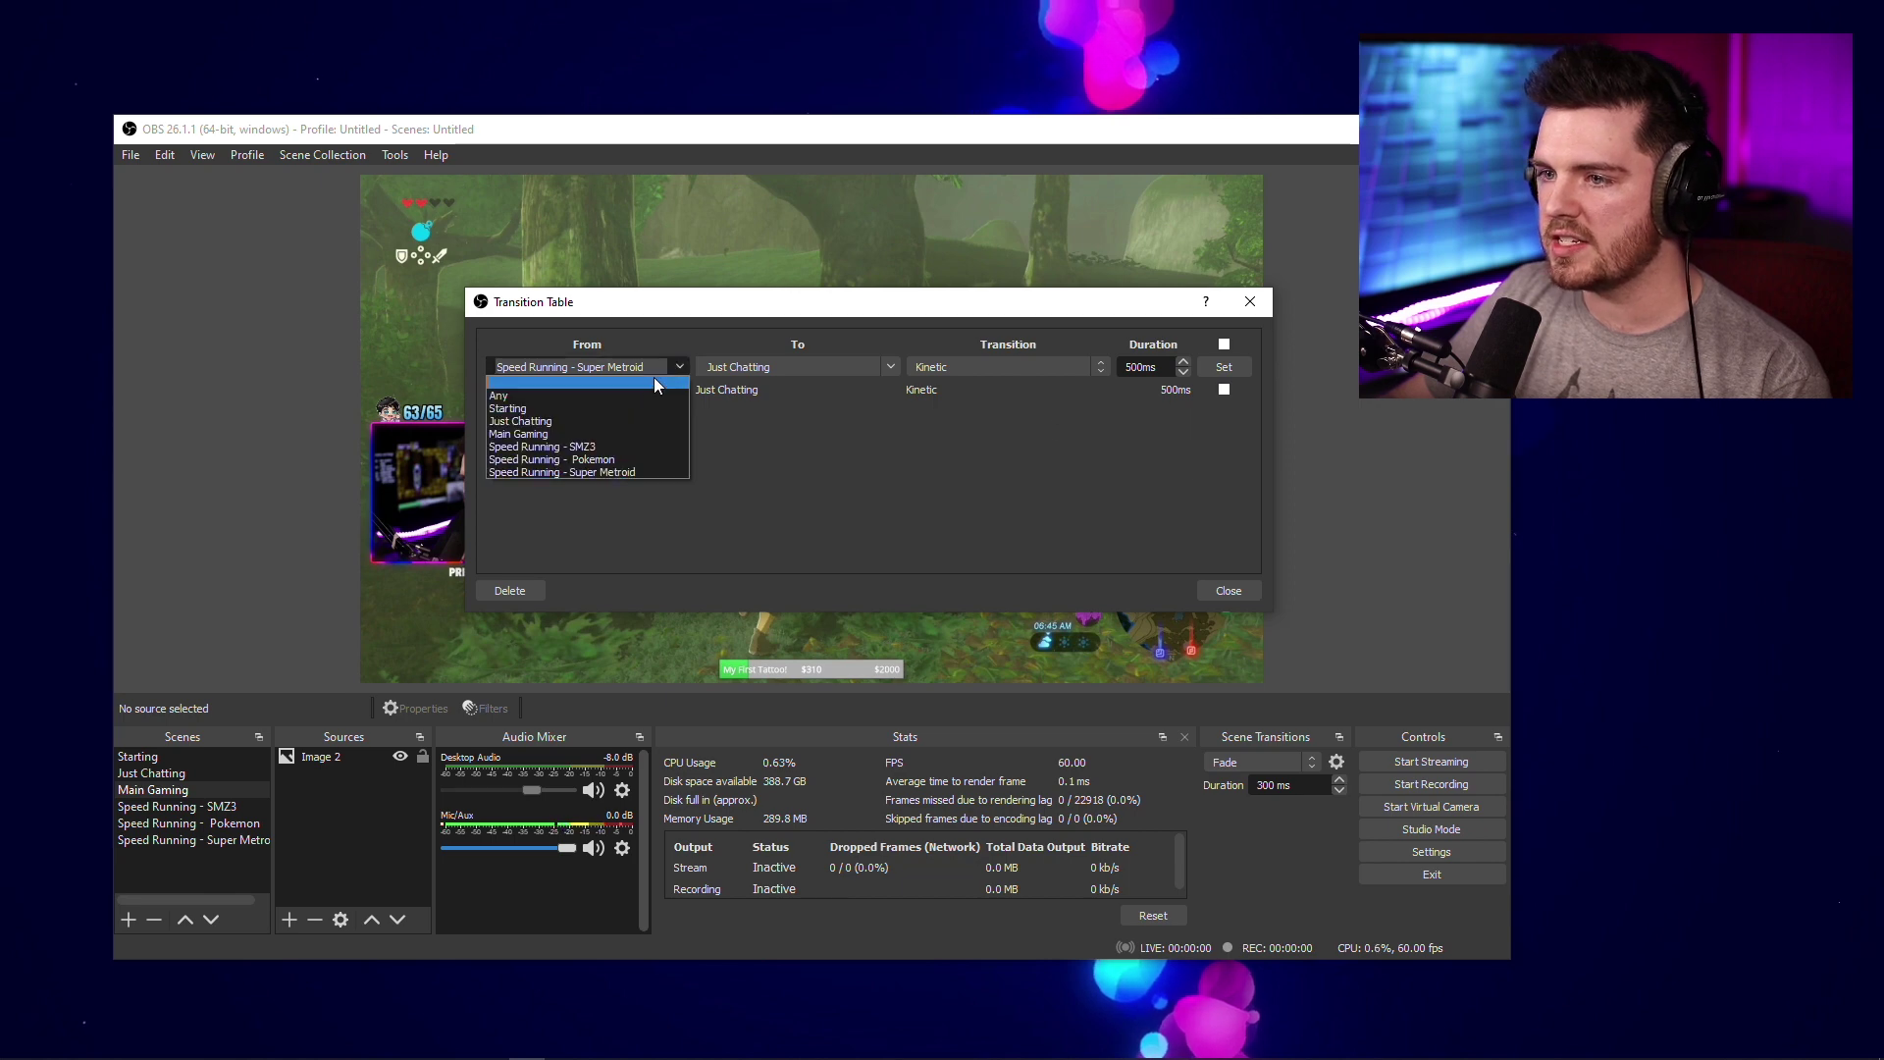
click(654, 382)
click(891, 367)
click(858, 384)
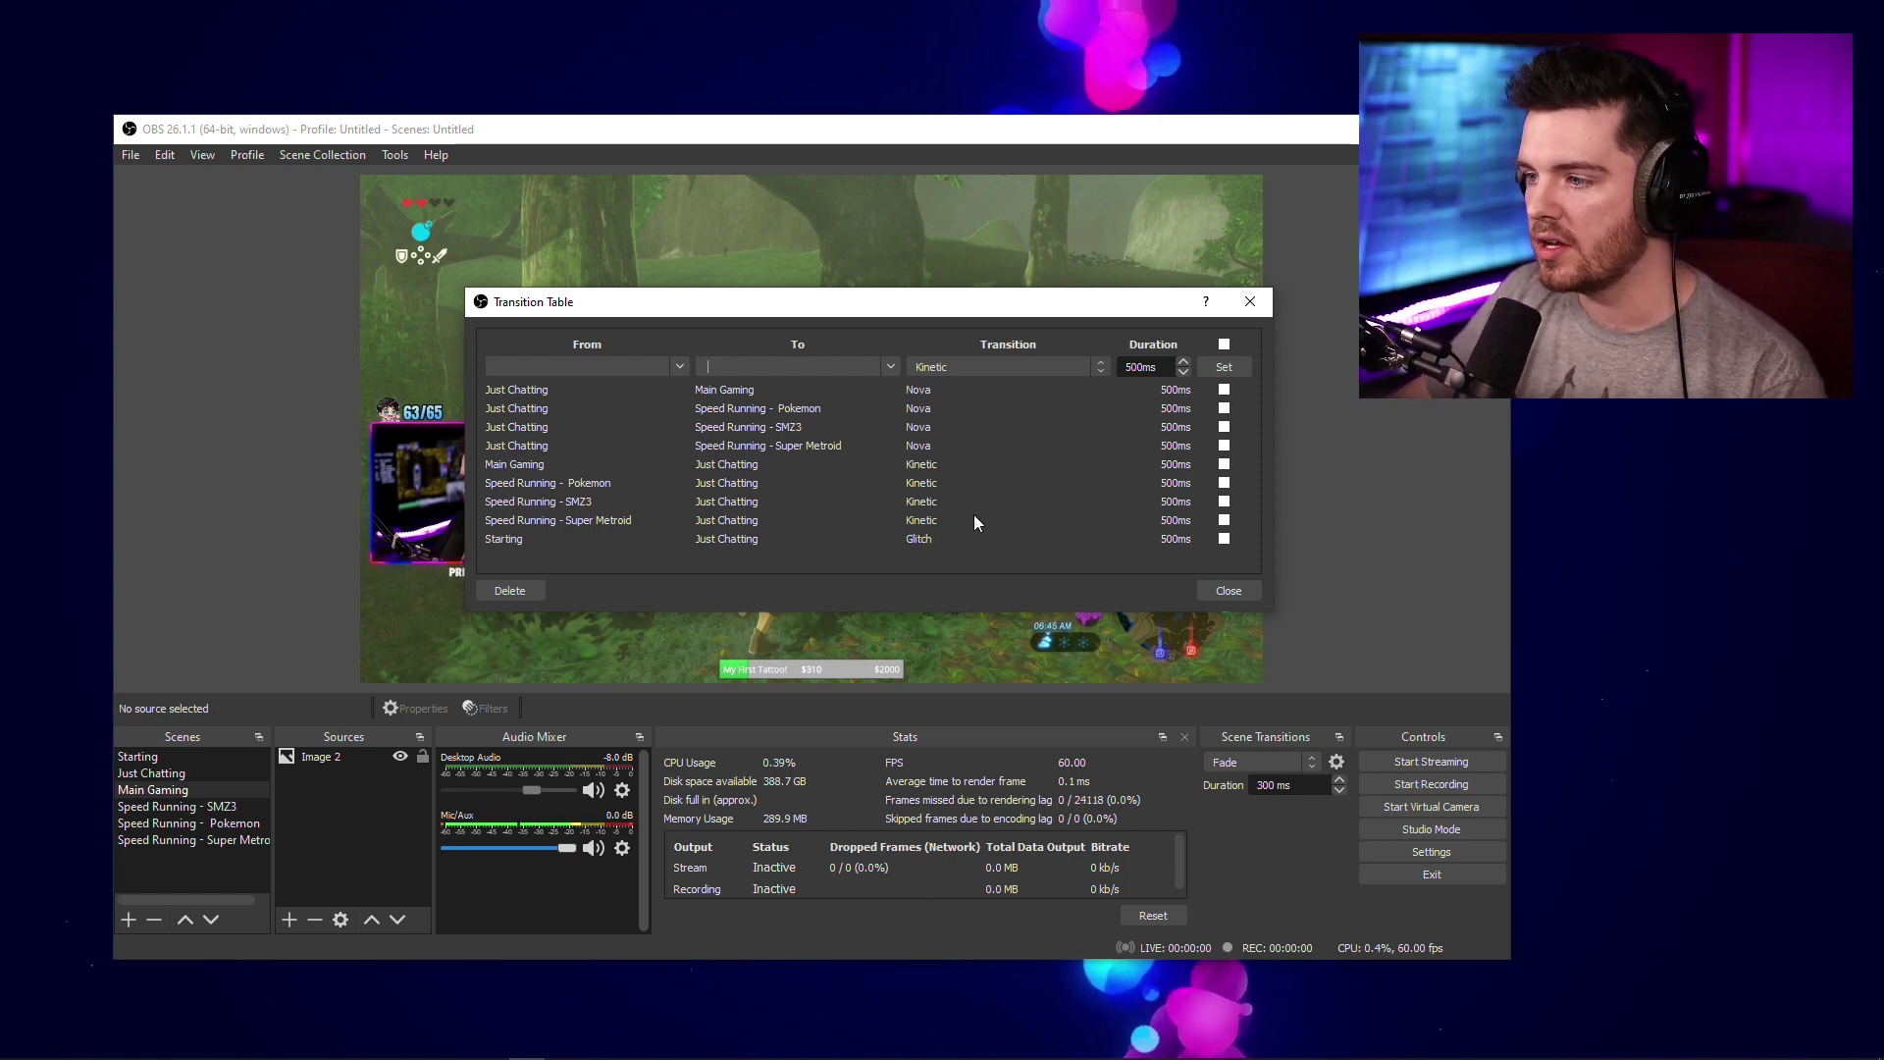
click(1233, 590)
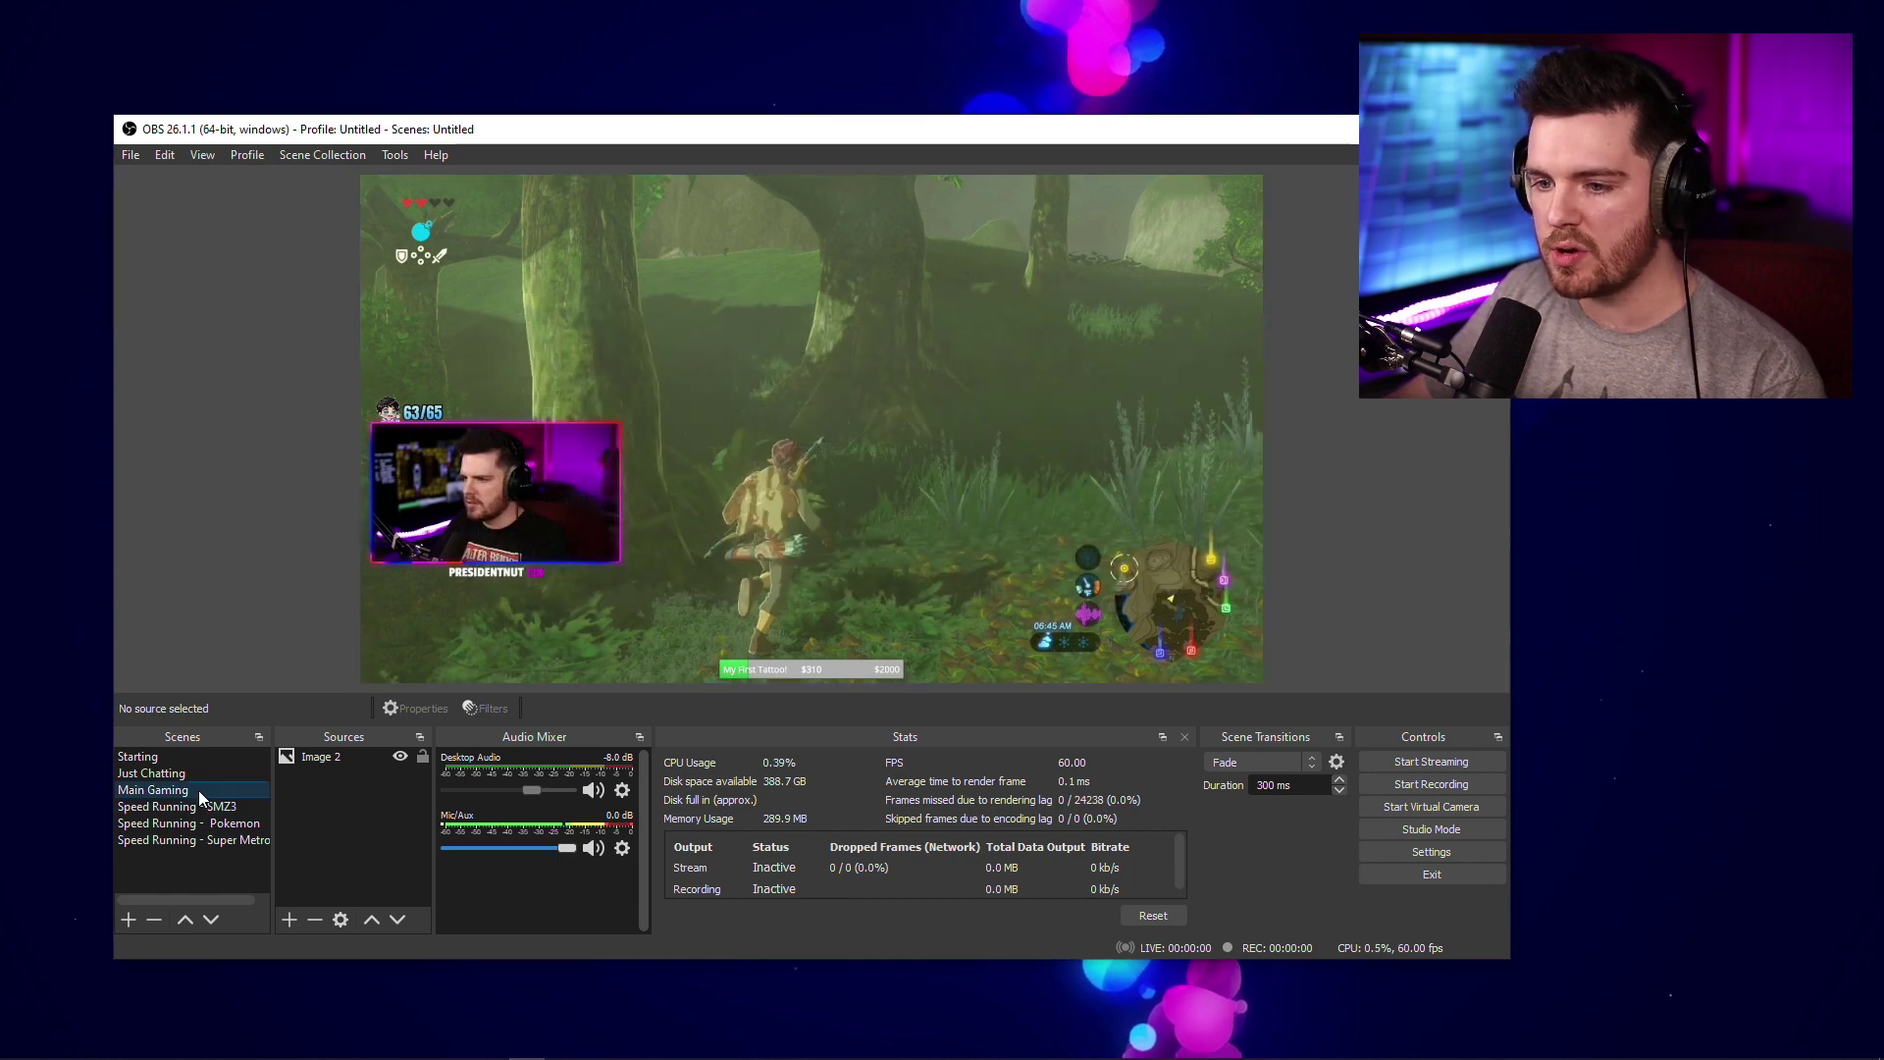
- Test the transitions by switching from Main Gaming to Just Chatting, to Speed Running - Pokemon, and back to Just Chatting
click(210, 772)
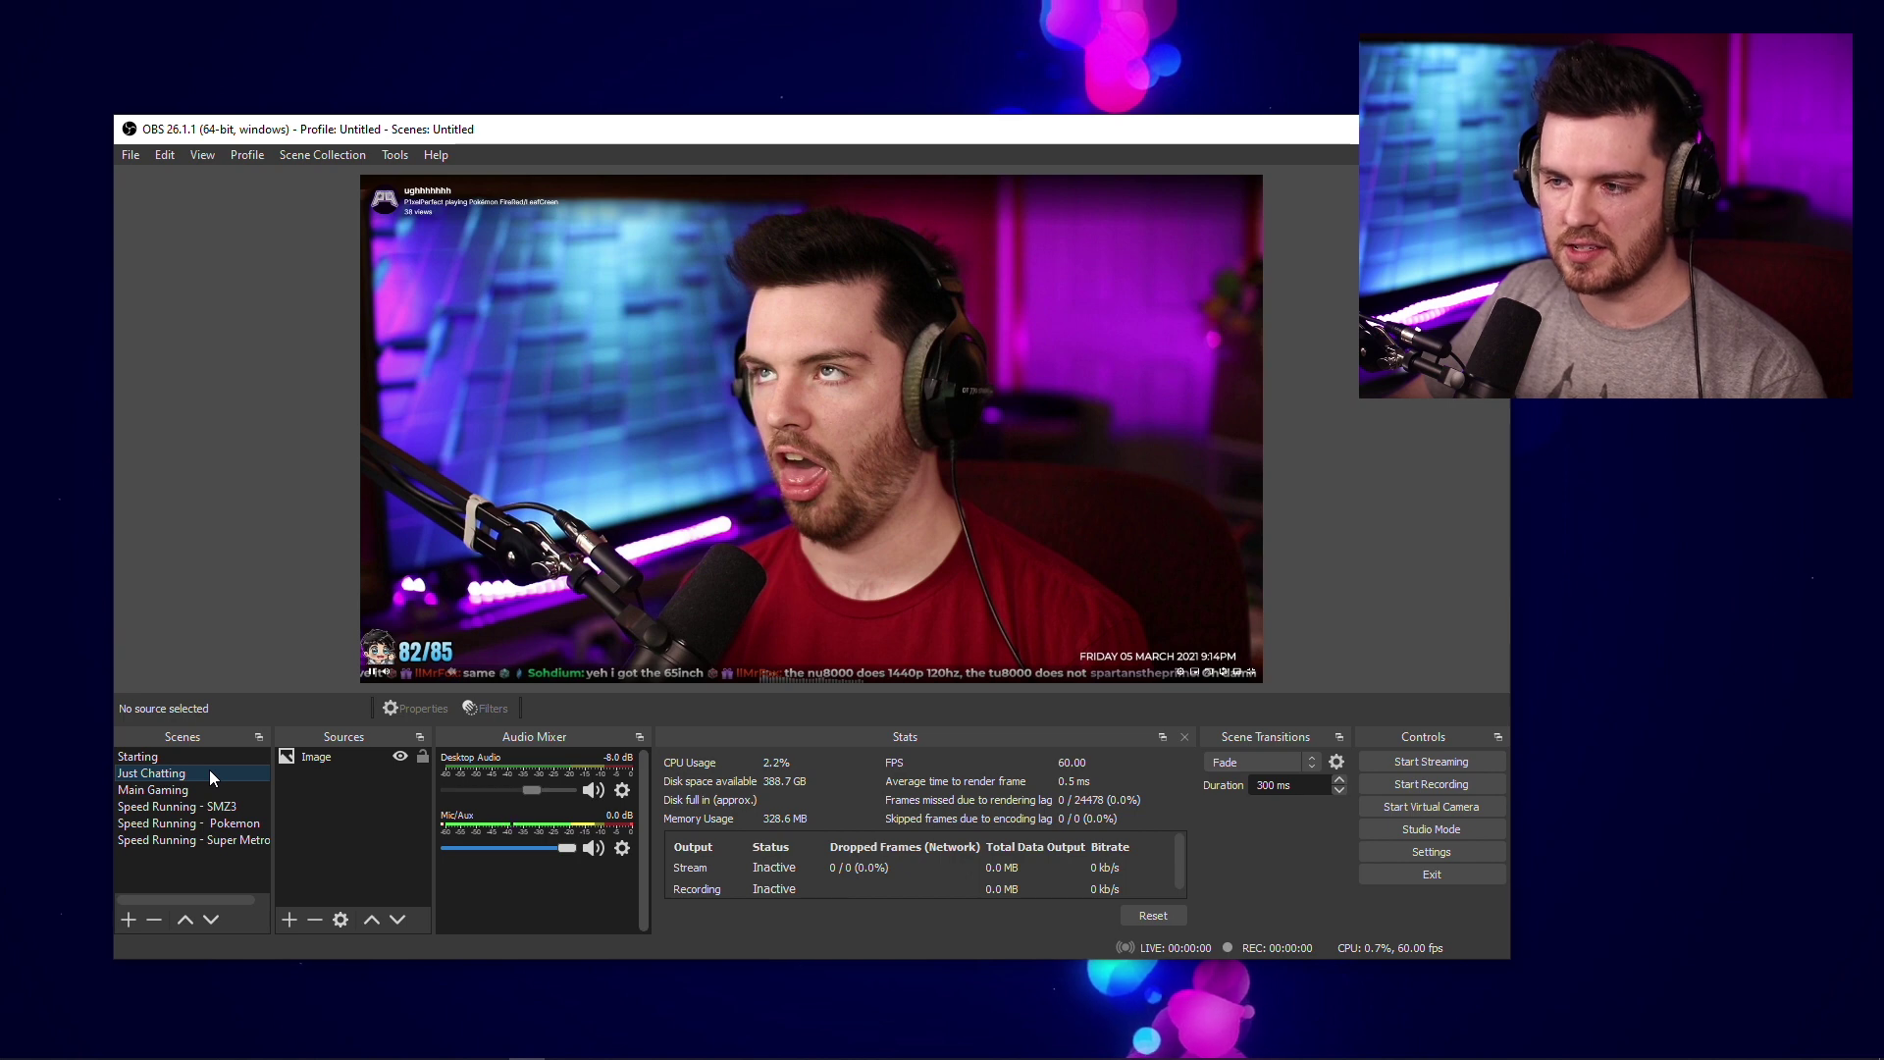
click(204, 823)
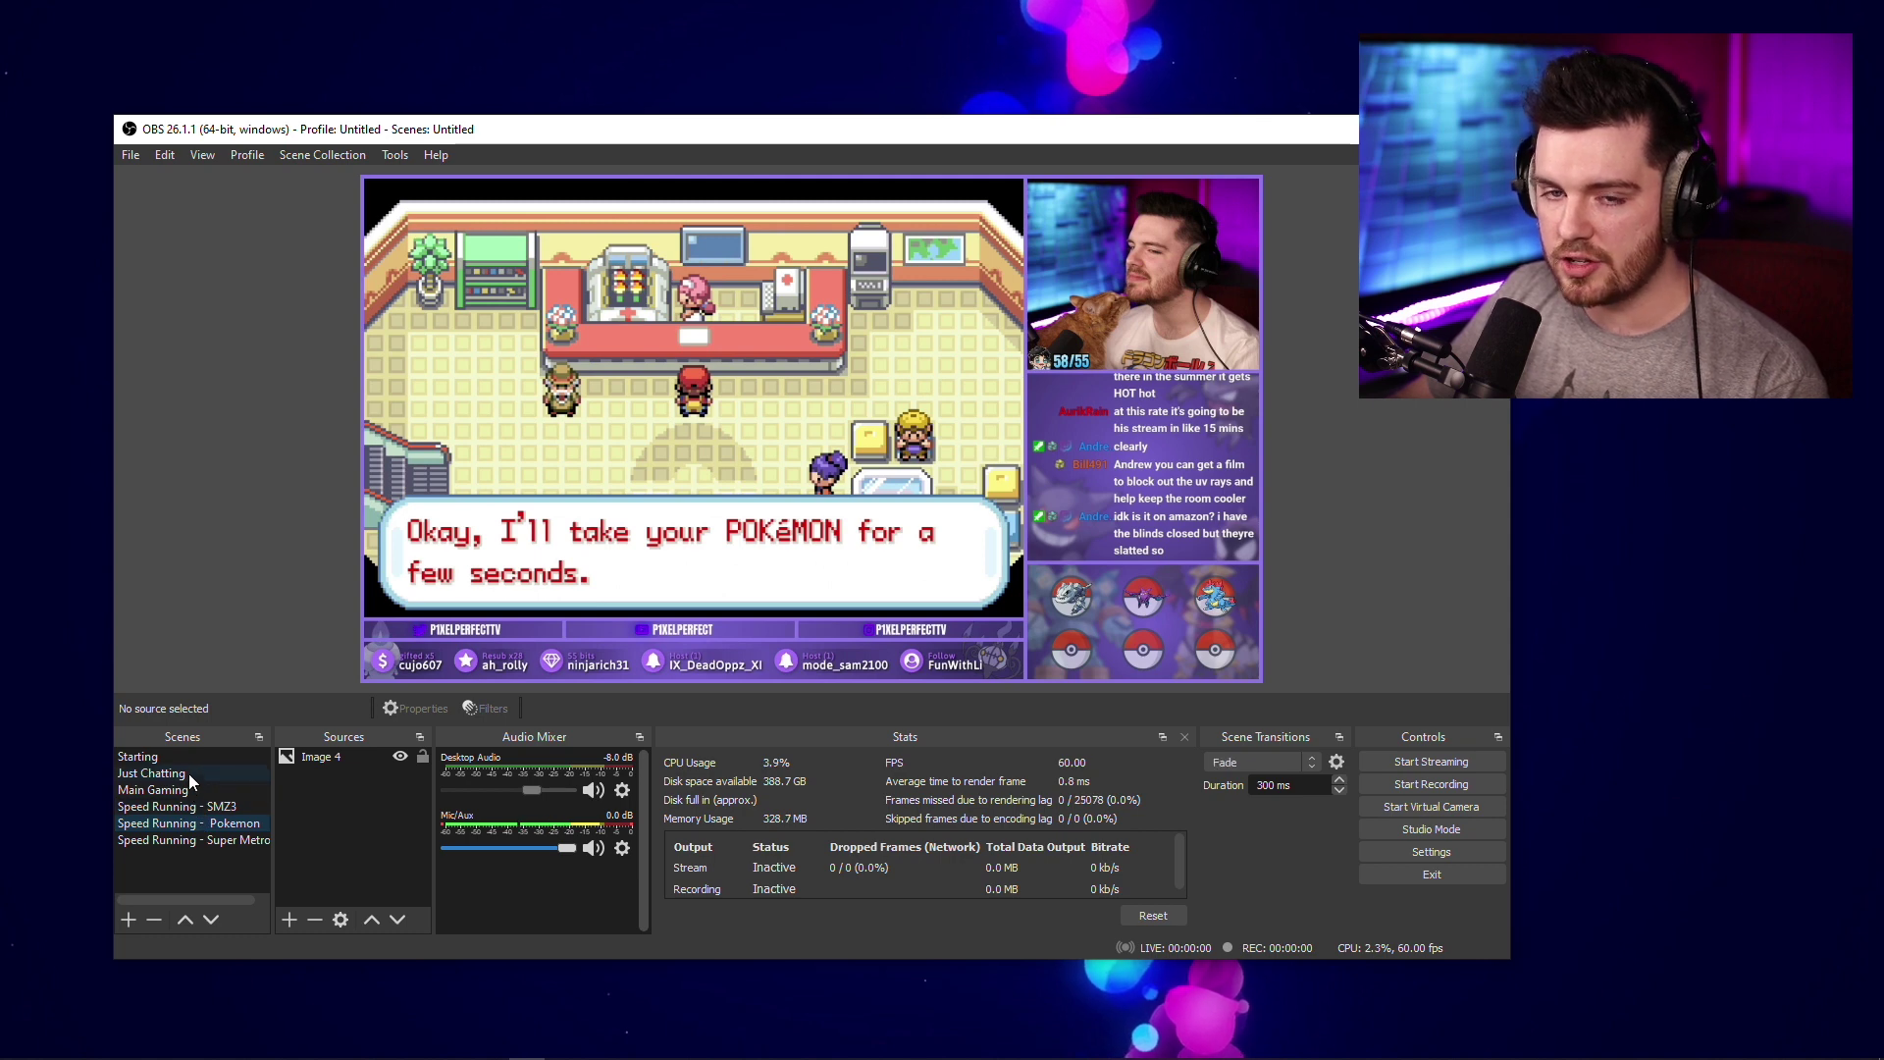
click(189, 774)
click(188, 773)
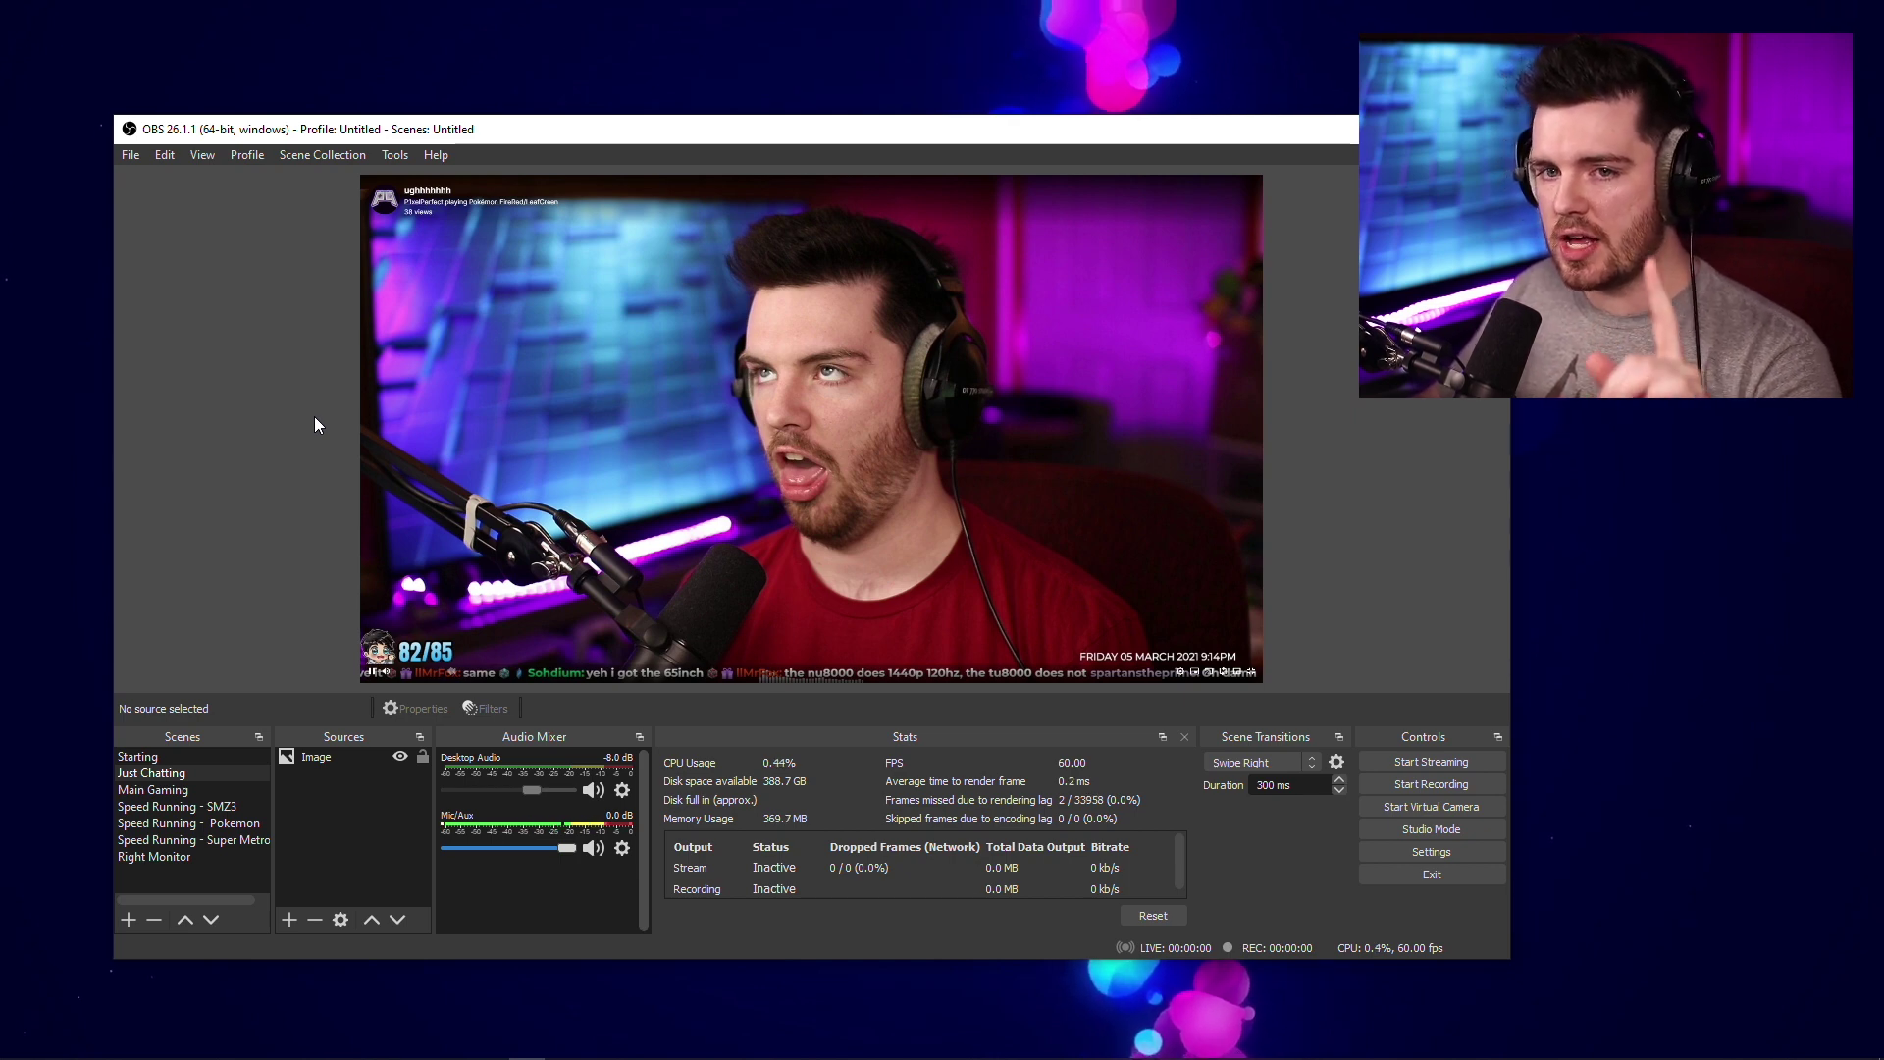
- Add a Transition Table entry from Any to Right Monitor using Swipe at 500 ms, and test it by switching to Right Monitor
click(394, 155)
click(471, 339)
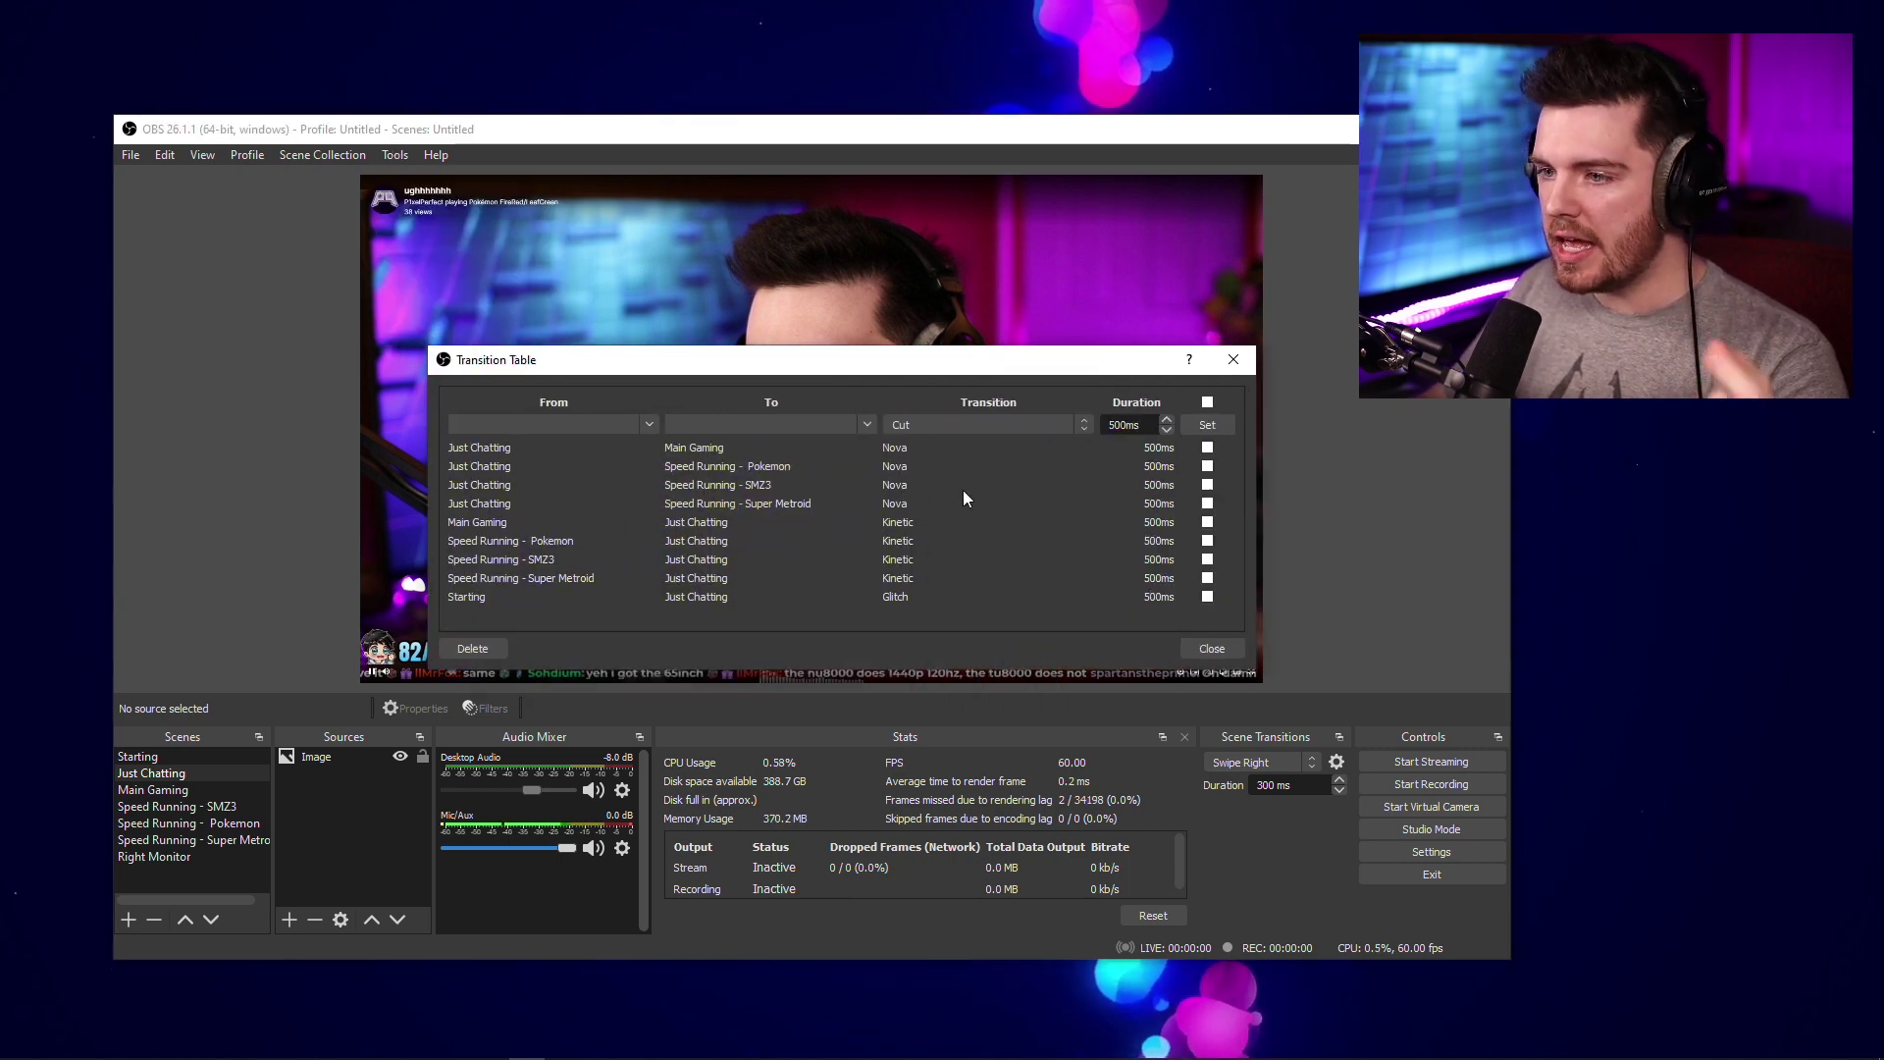
click(649, 424)
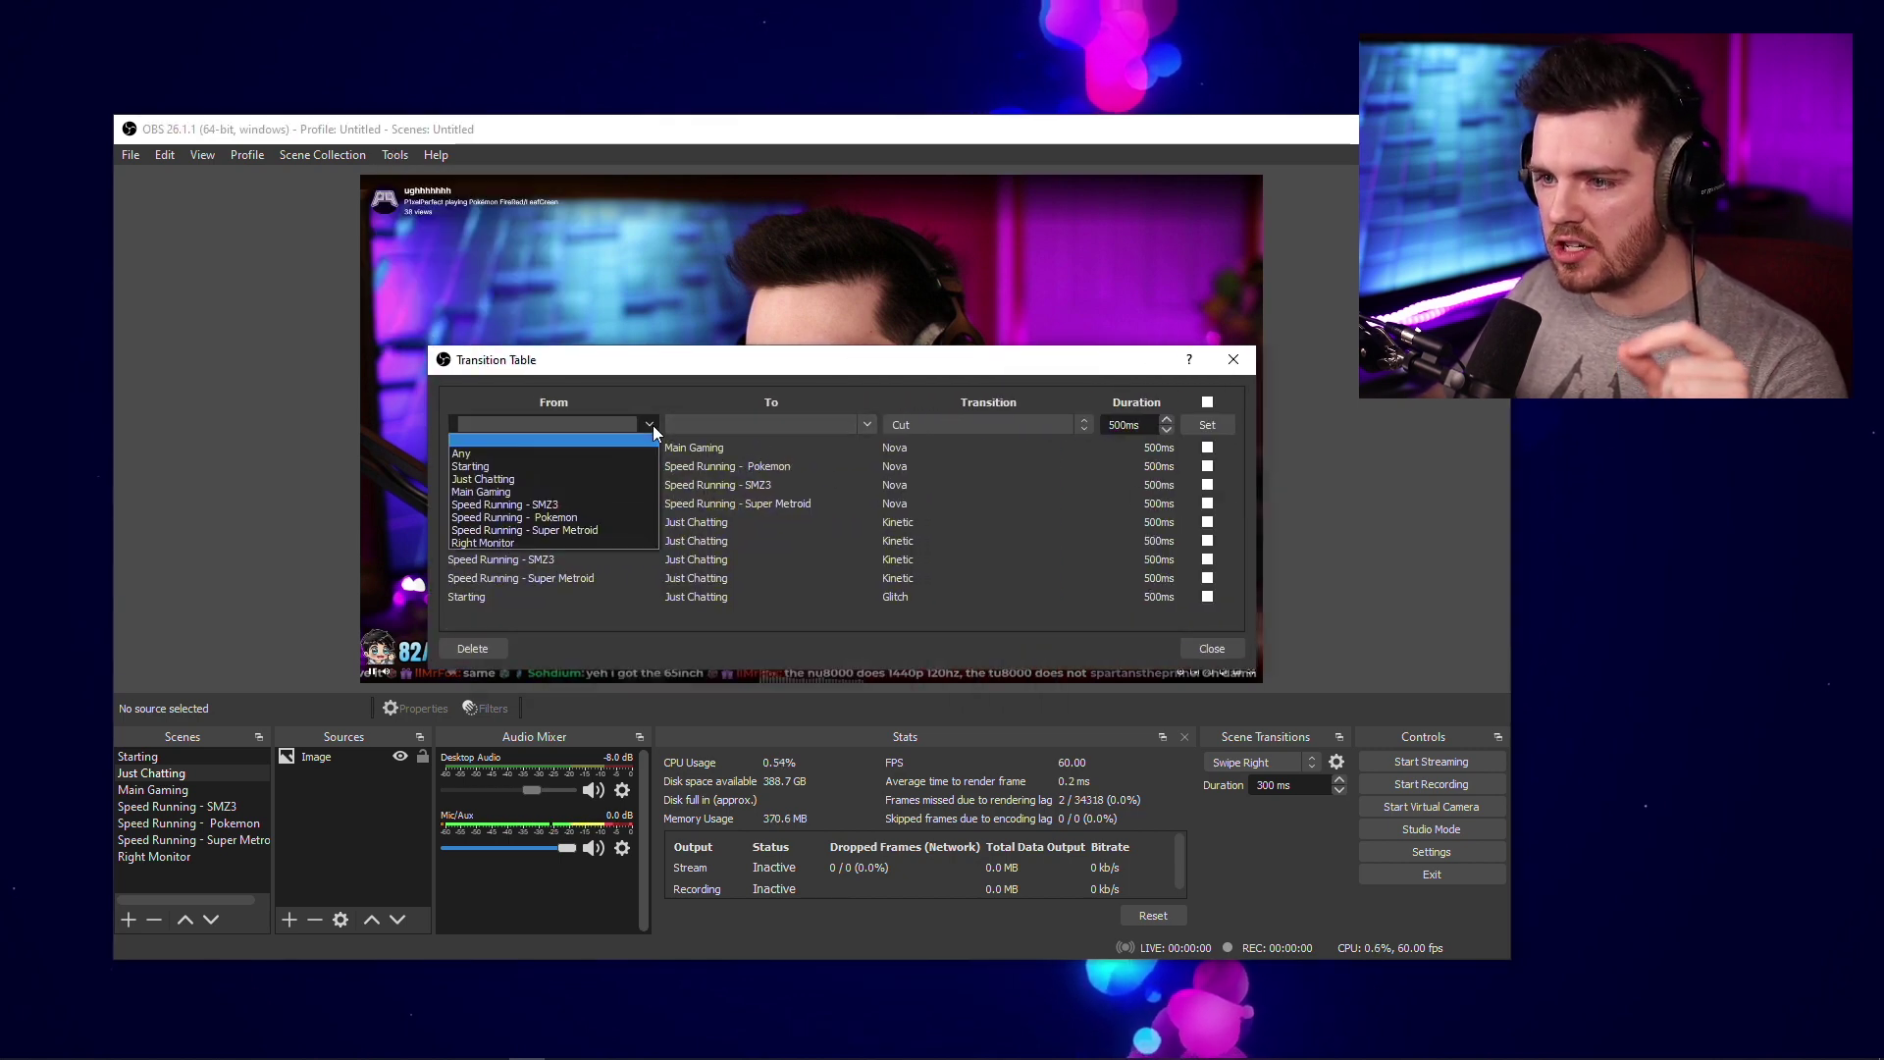
click(498, 453)
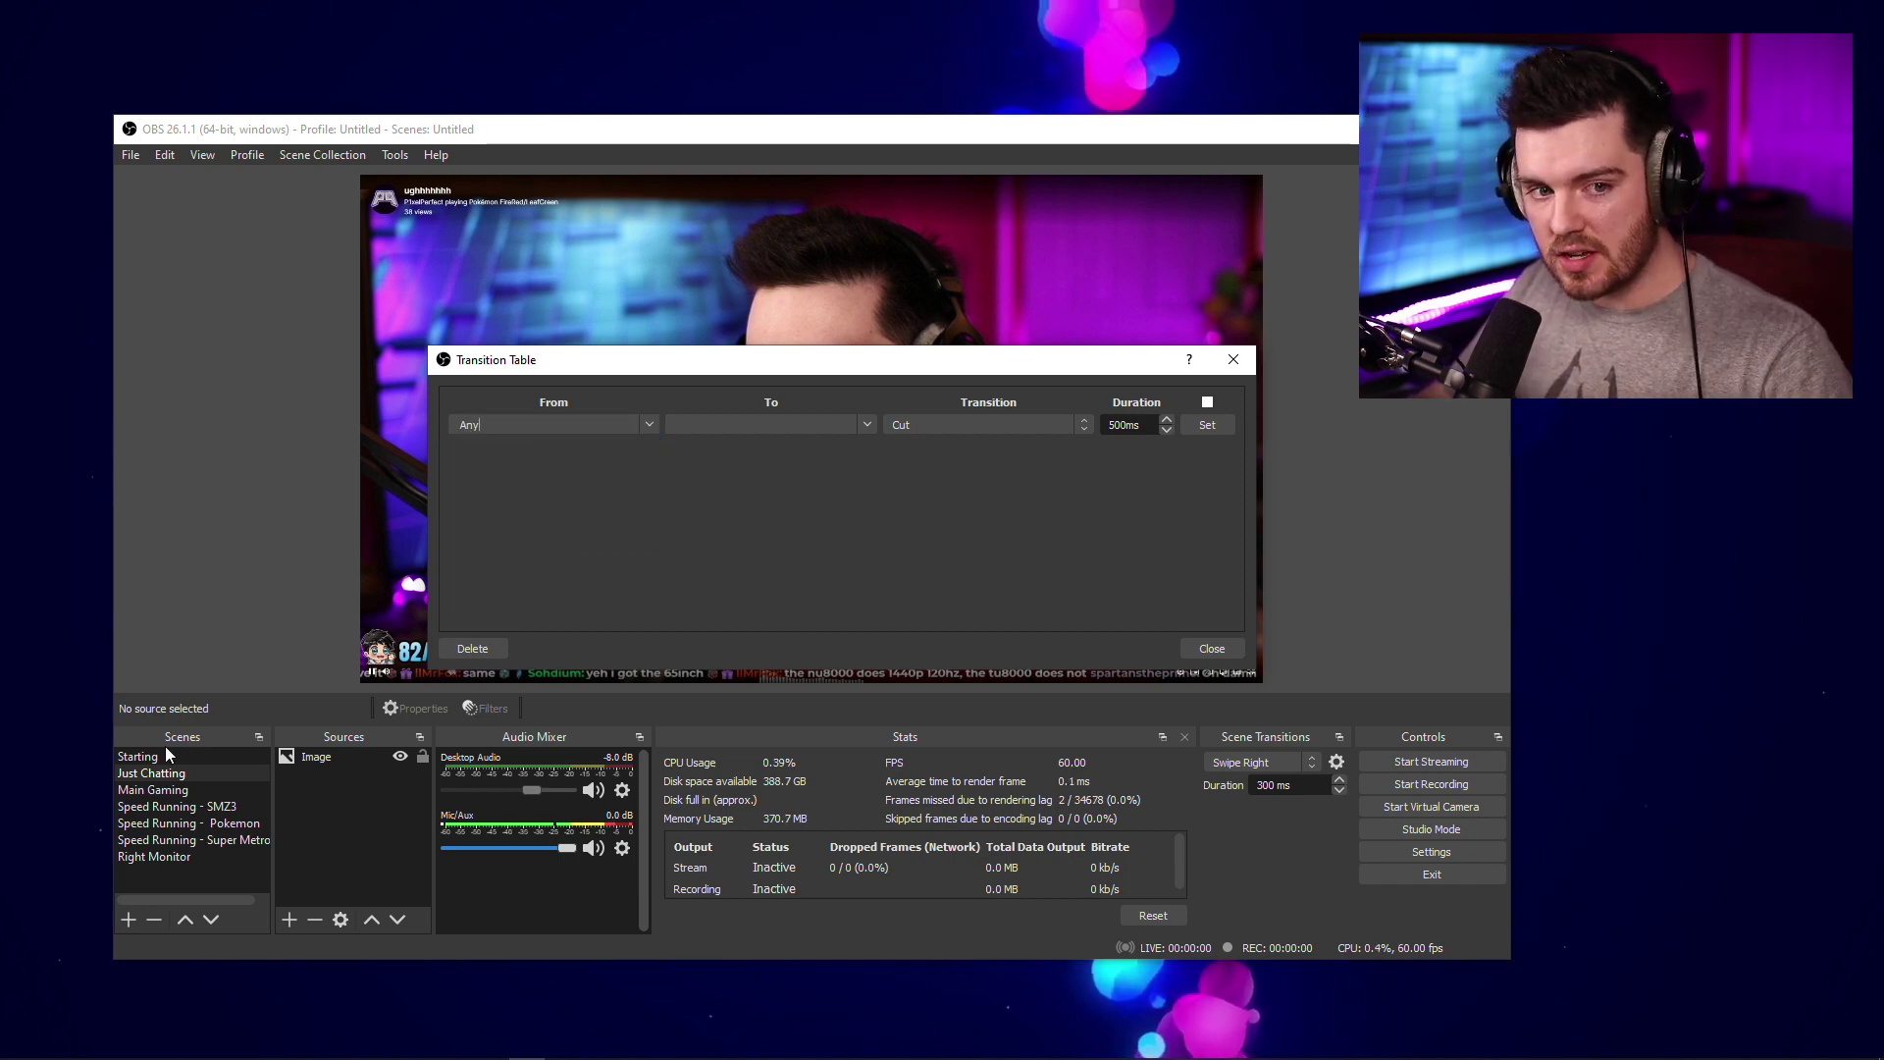
click(876, 427)
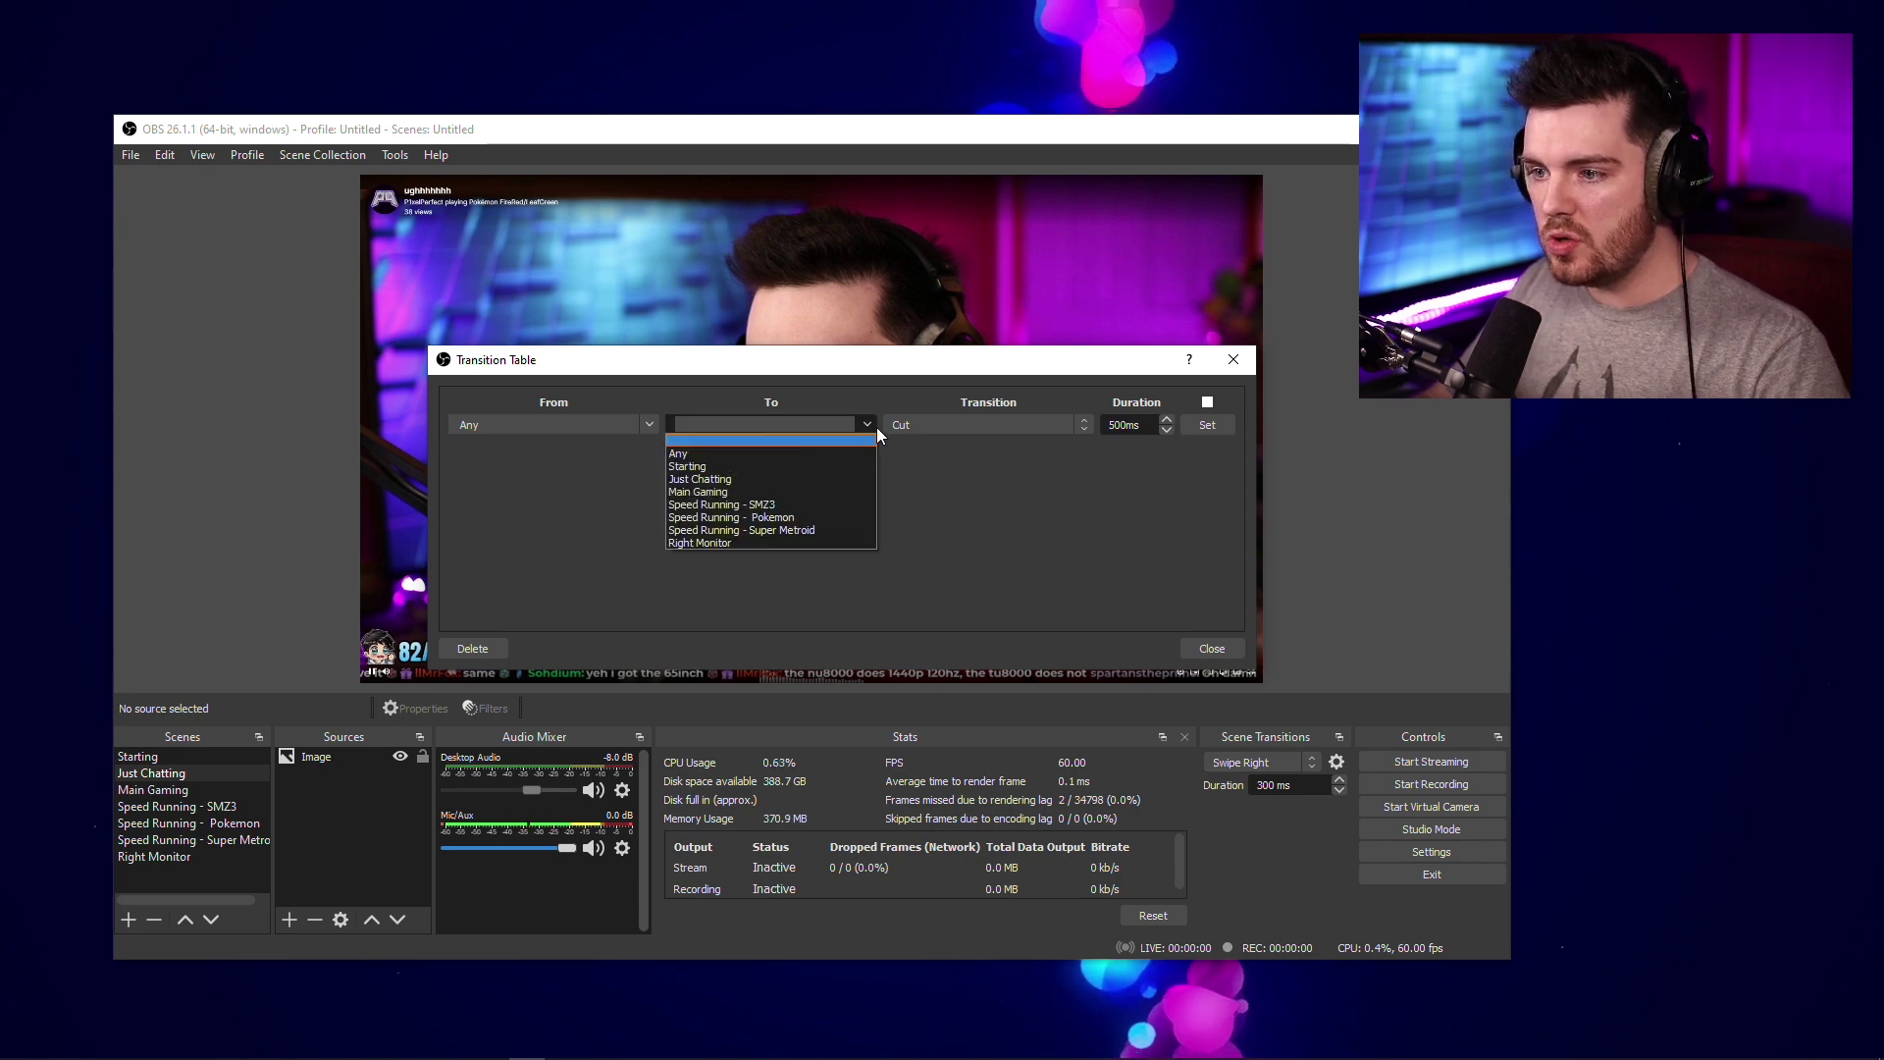
click(820, 543)
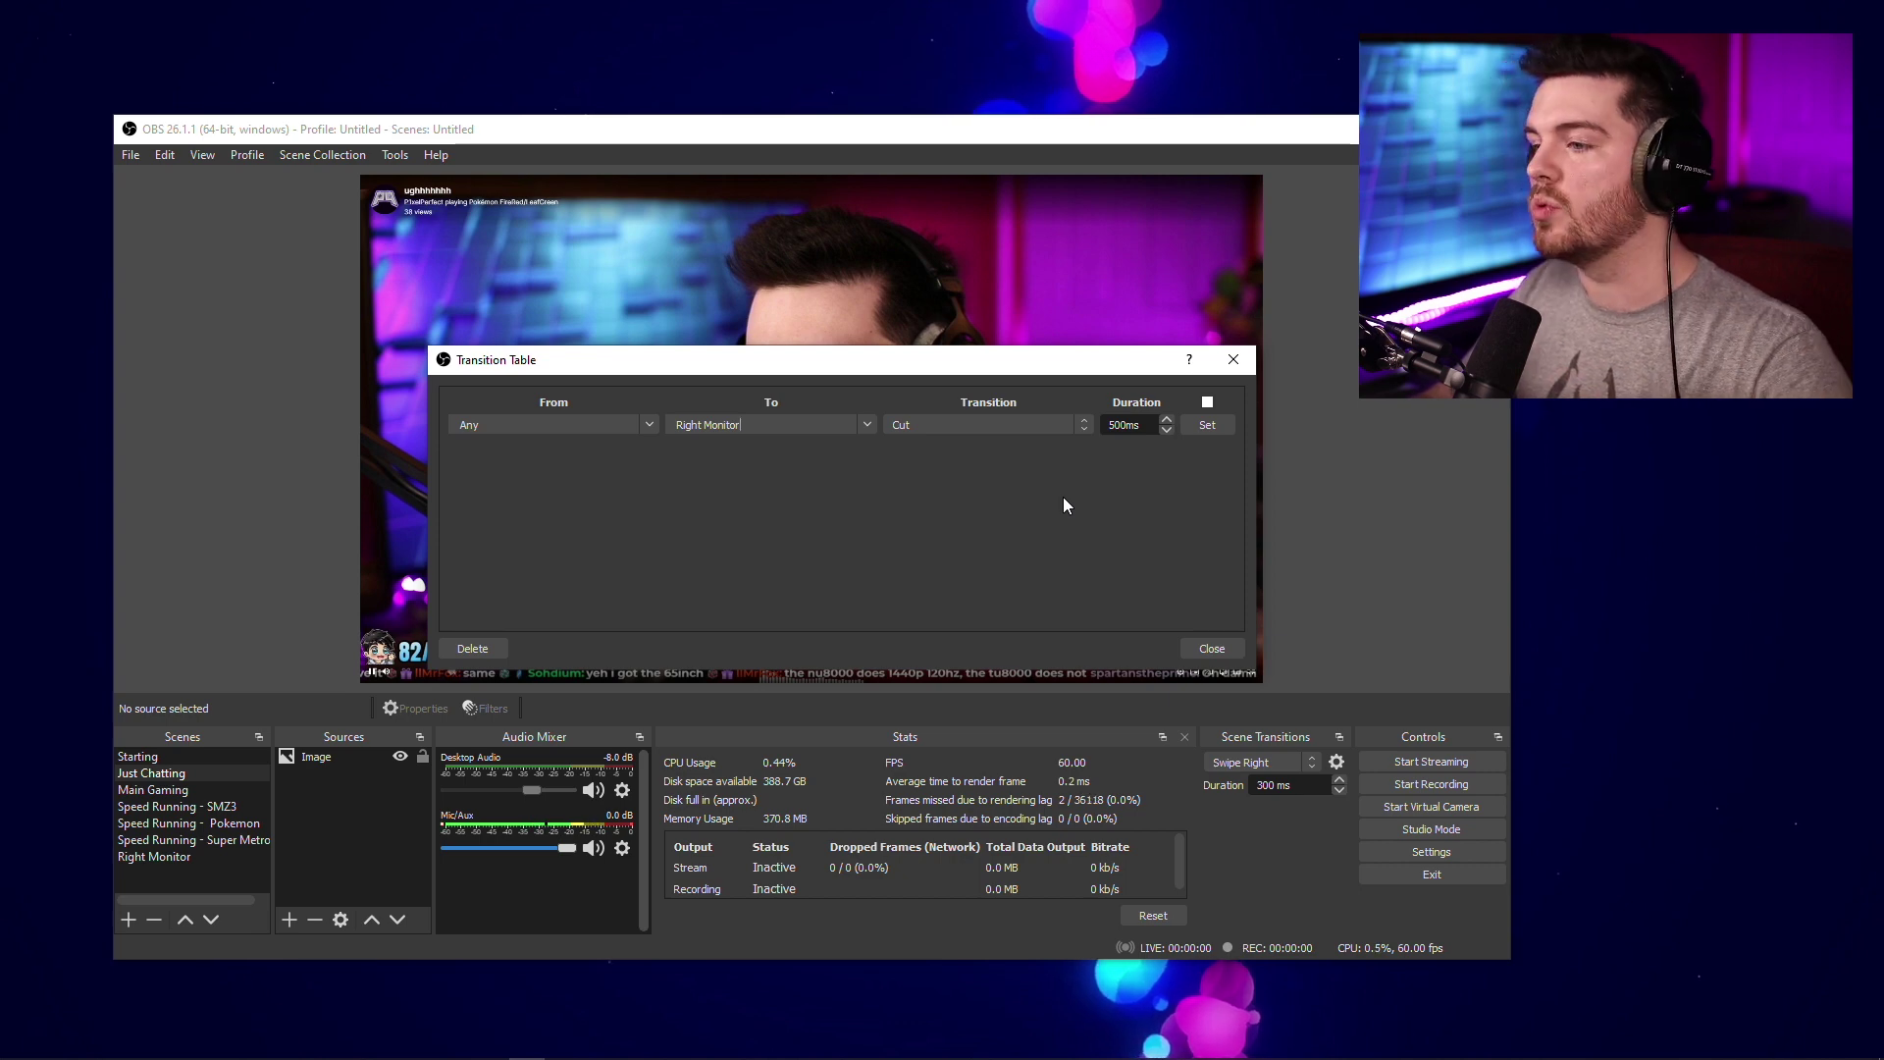
click(1085, 426)
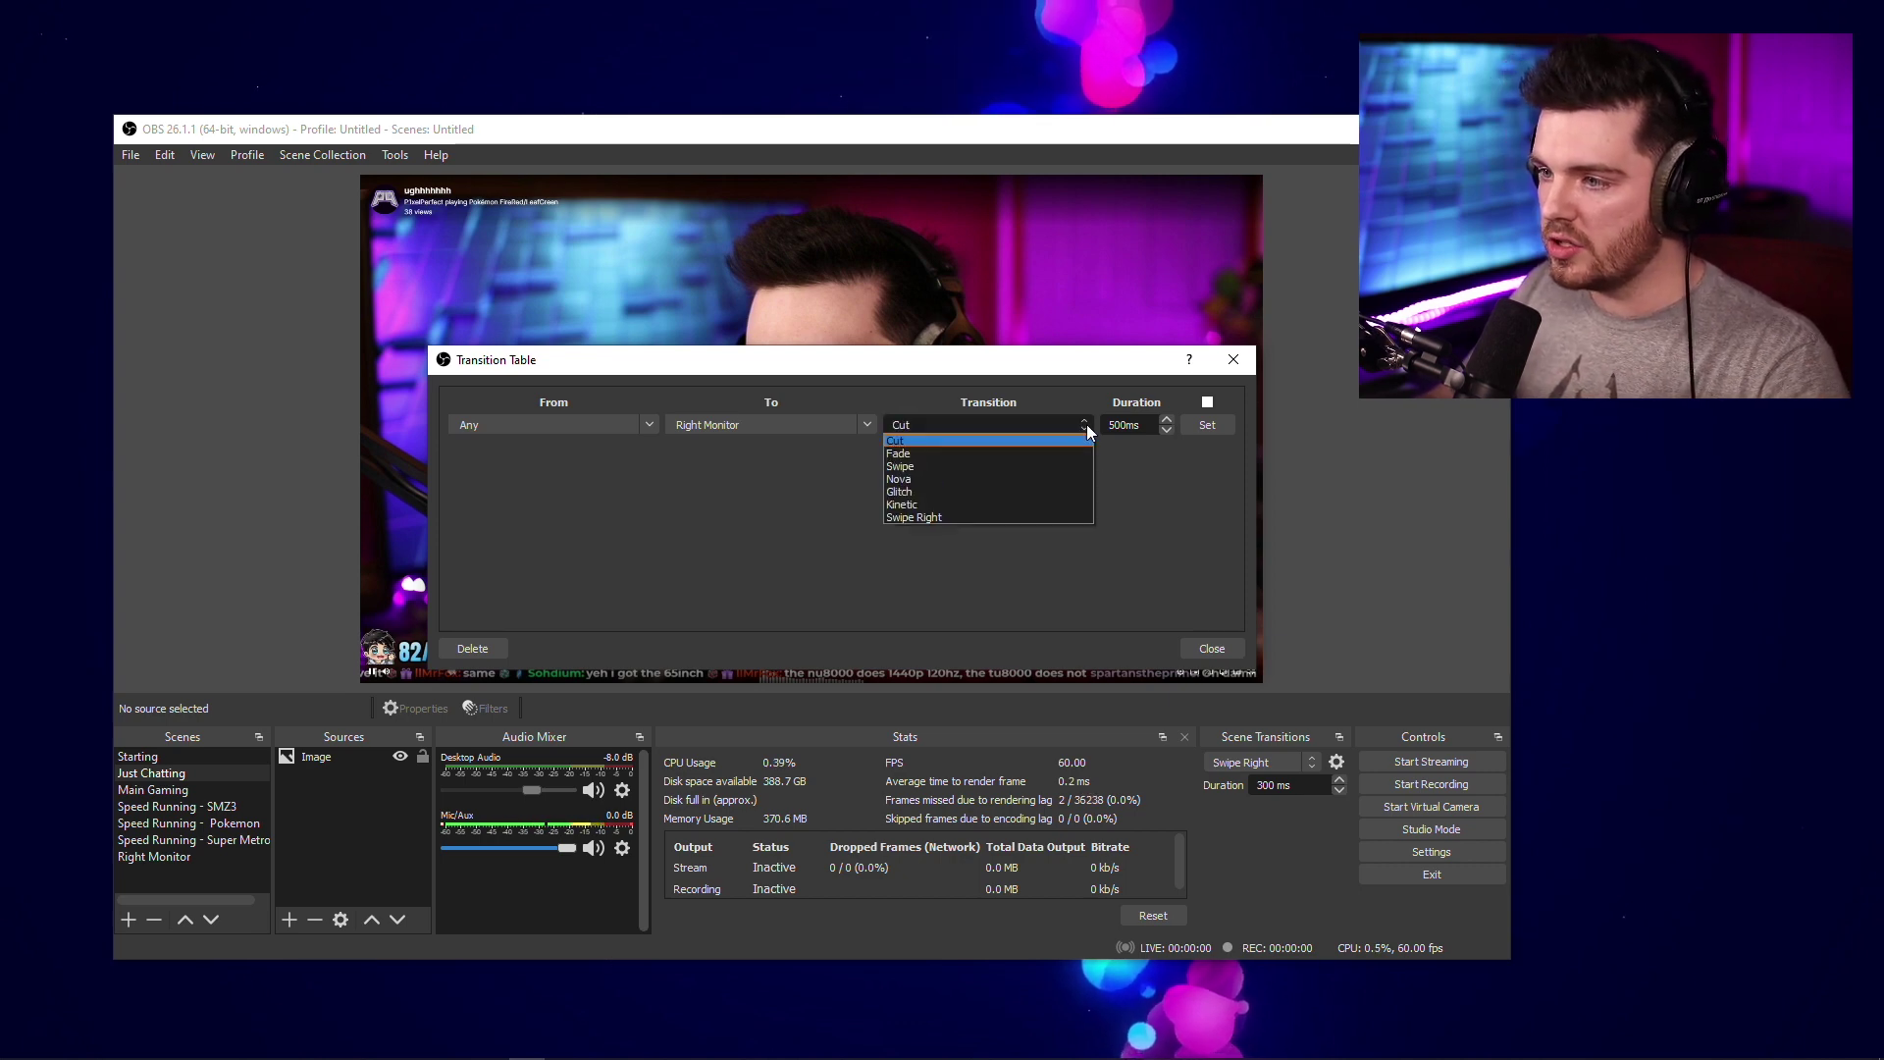
click(1061, 466)
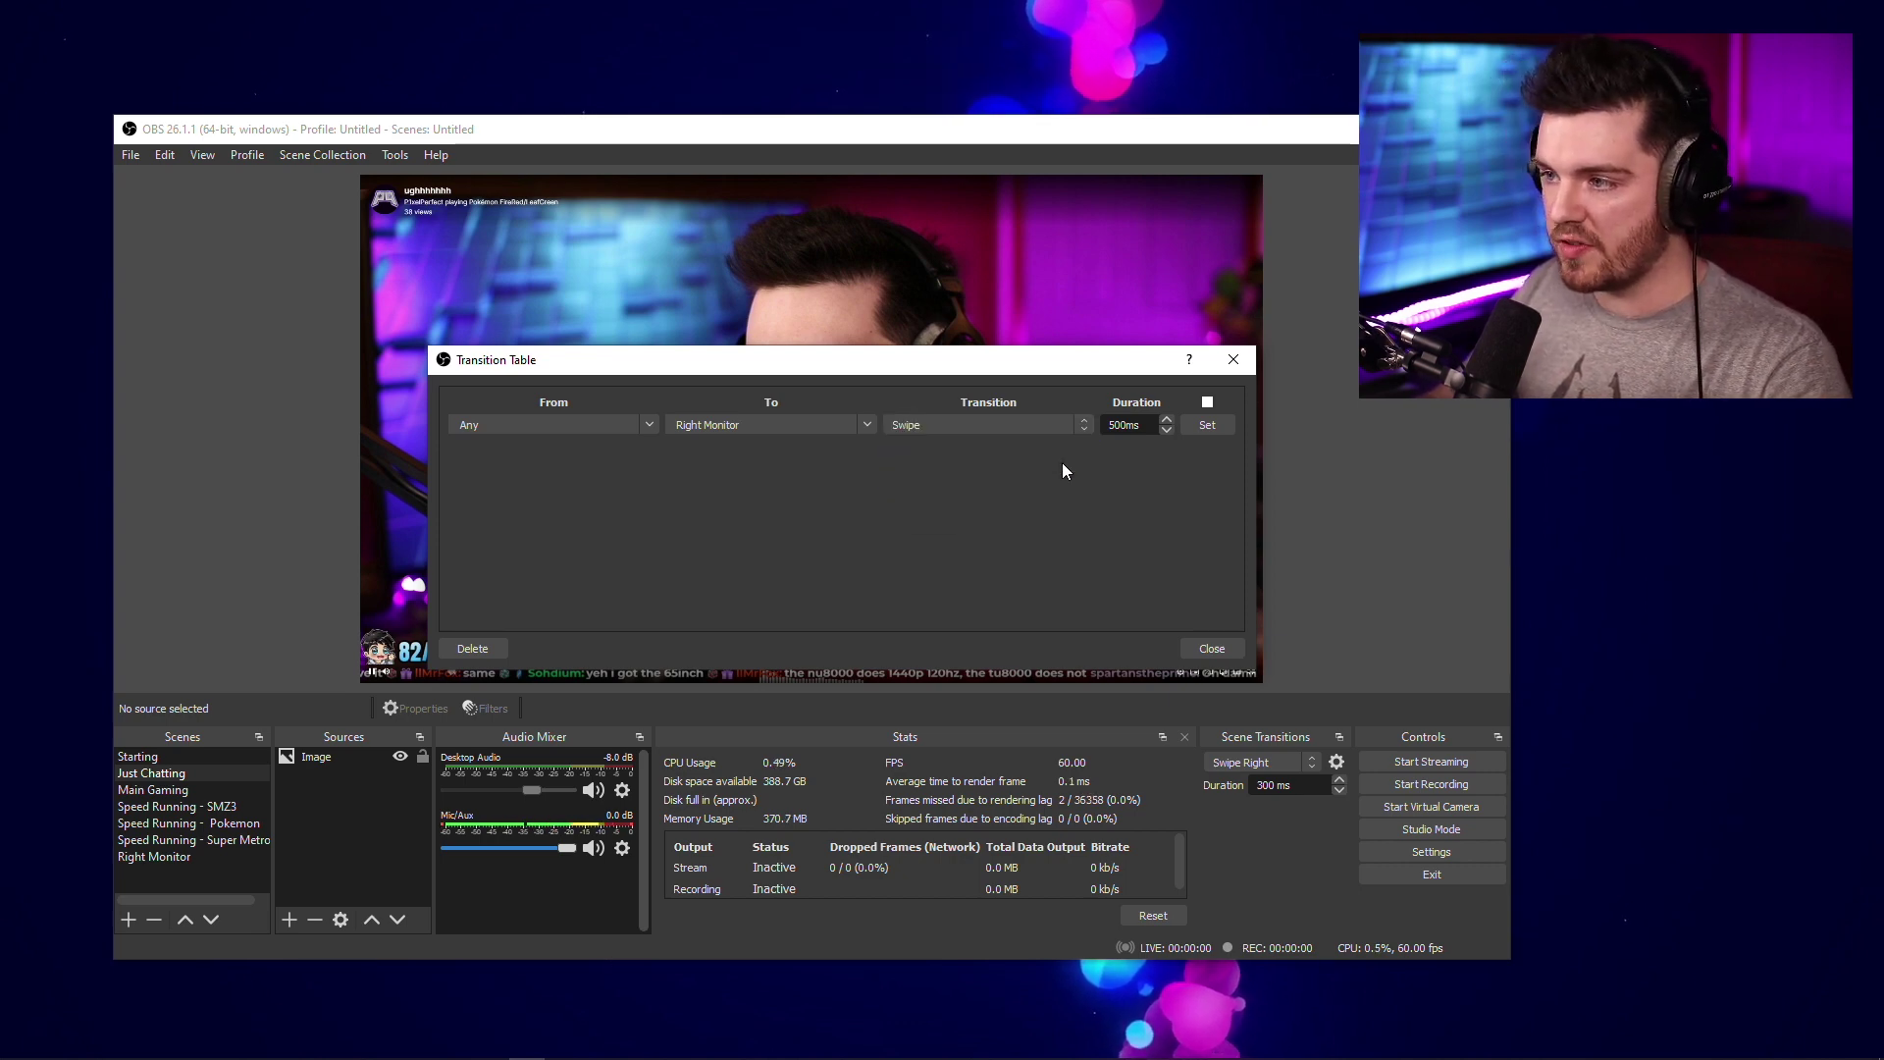
click(1207, 424)
click(1209, 650)
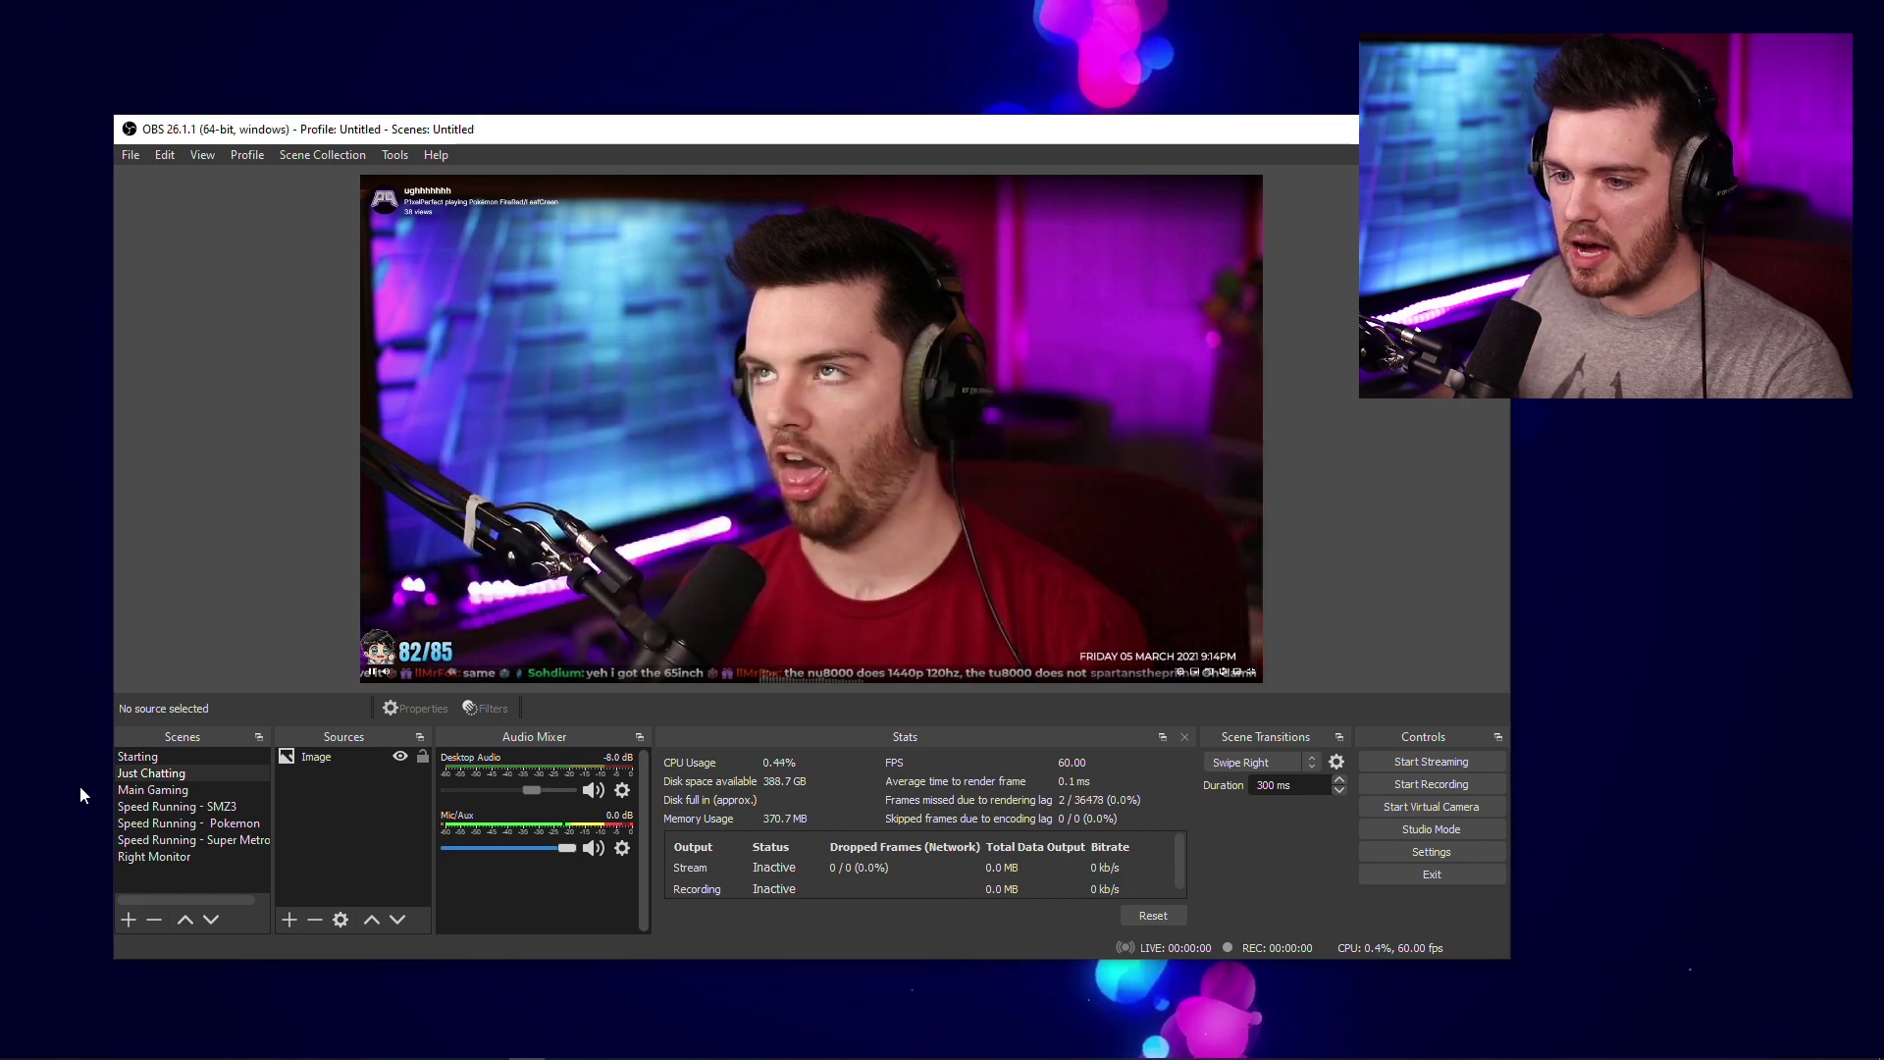
click(167, 855)
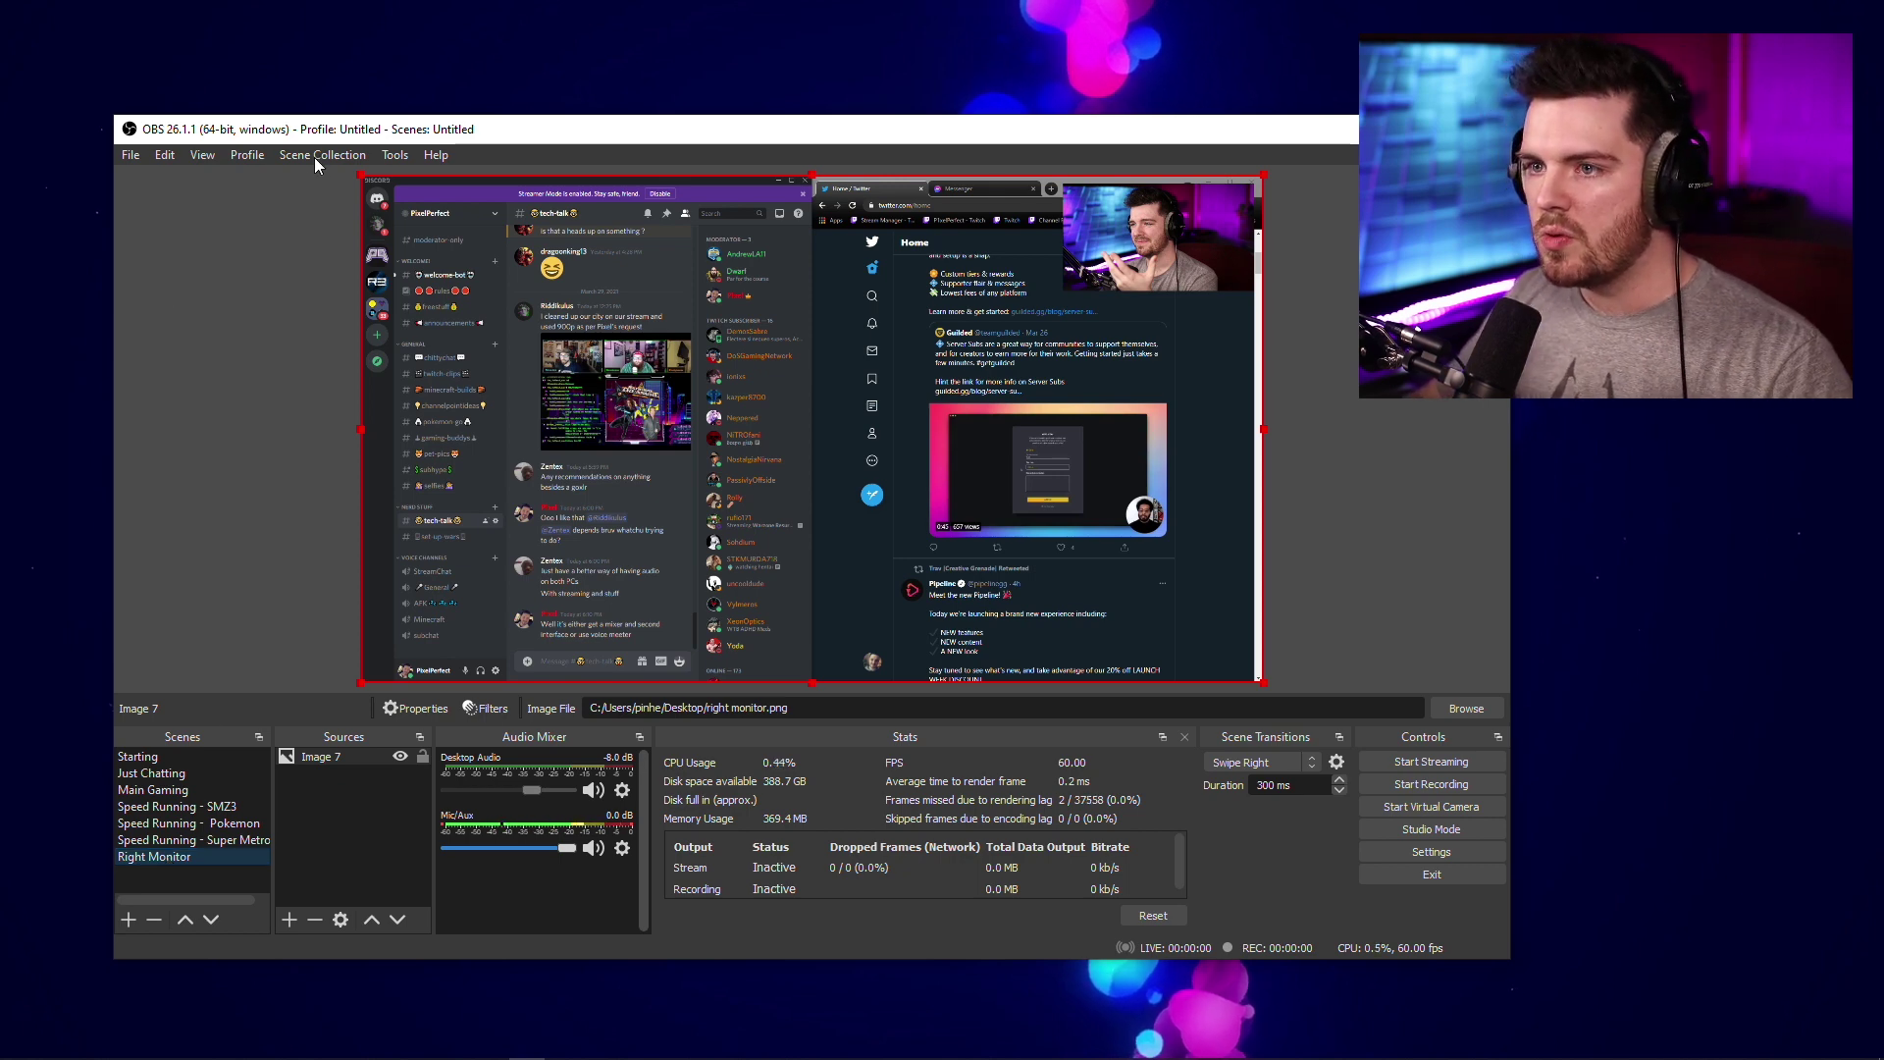
- Add a Transition Table entry from Right Monitor to Any using Swipe Right with a 500 ms duration, and close the table
click(395, 155)
click(389, 332)
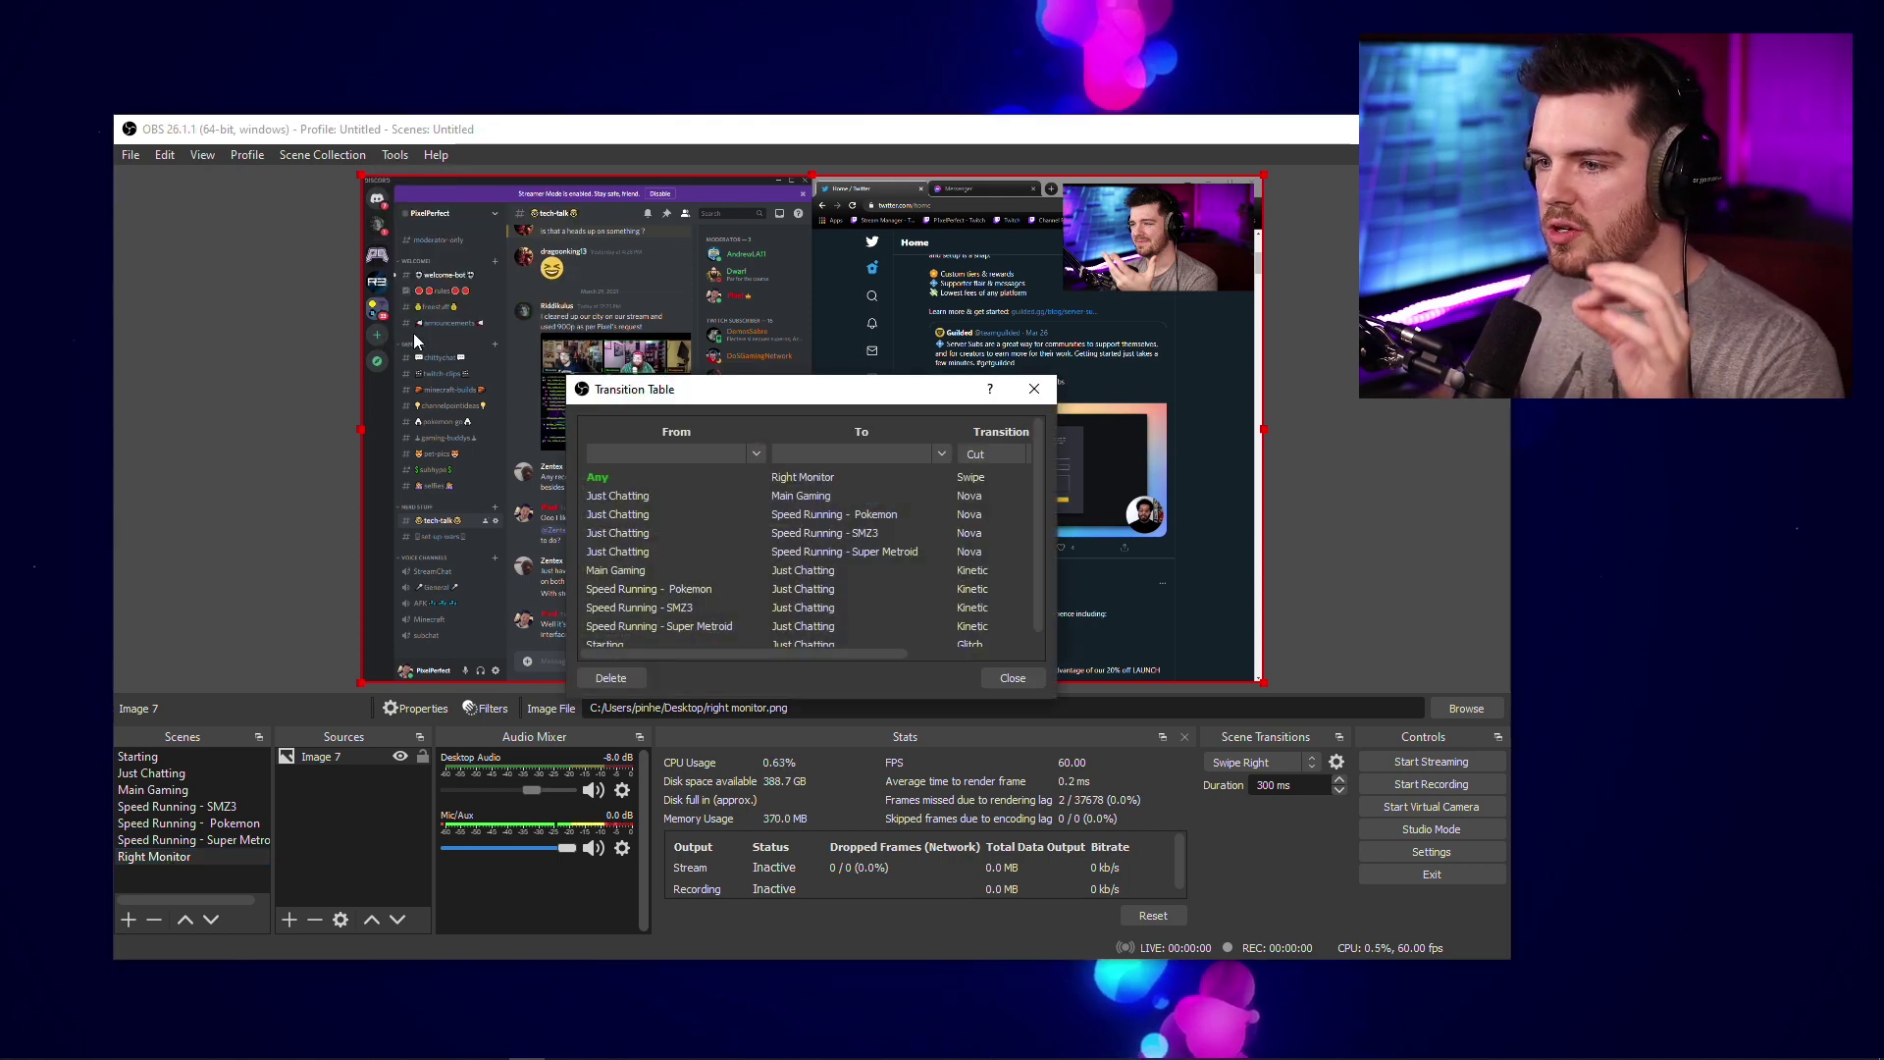
click(755, 456)
click(726, 570)
click(942, 453)
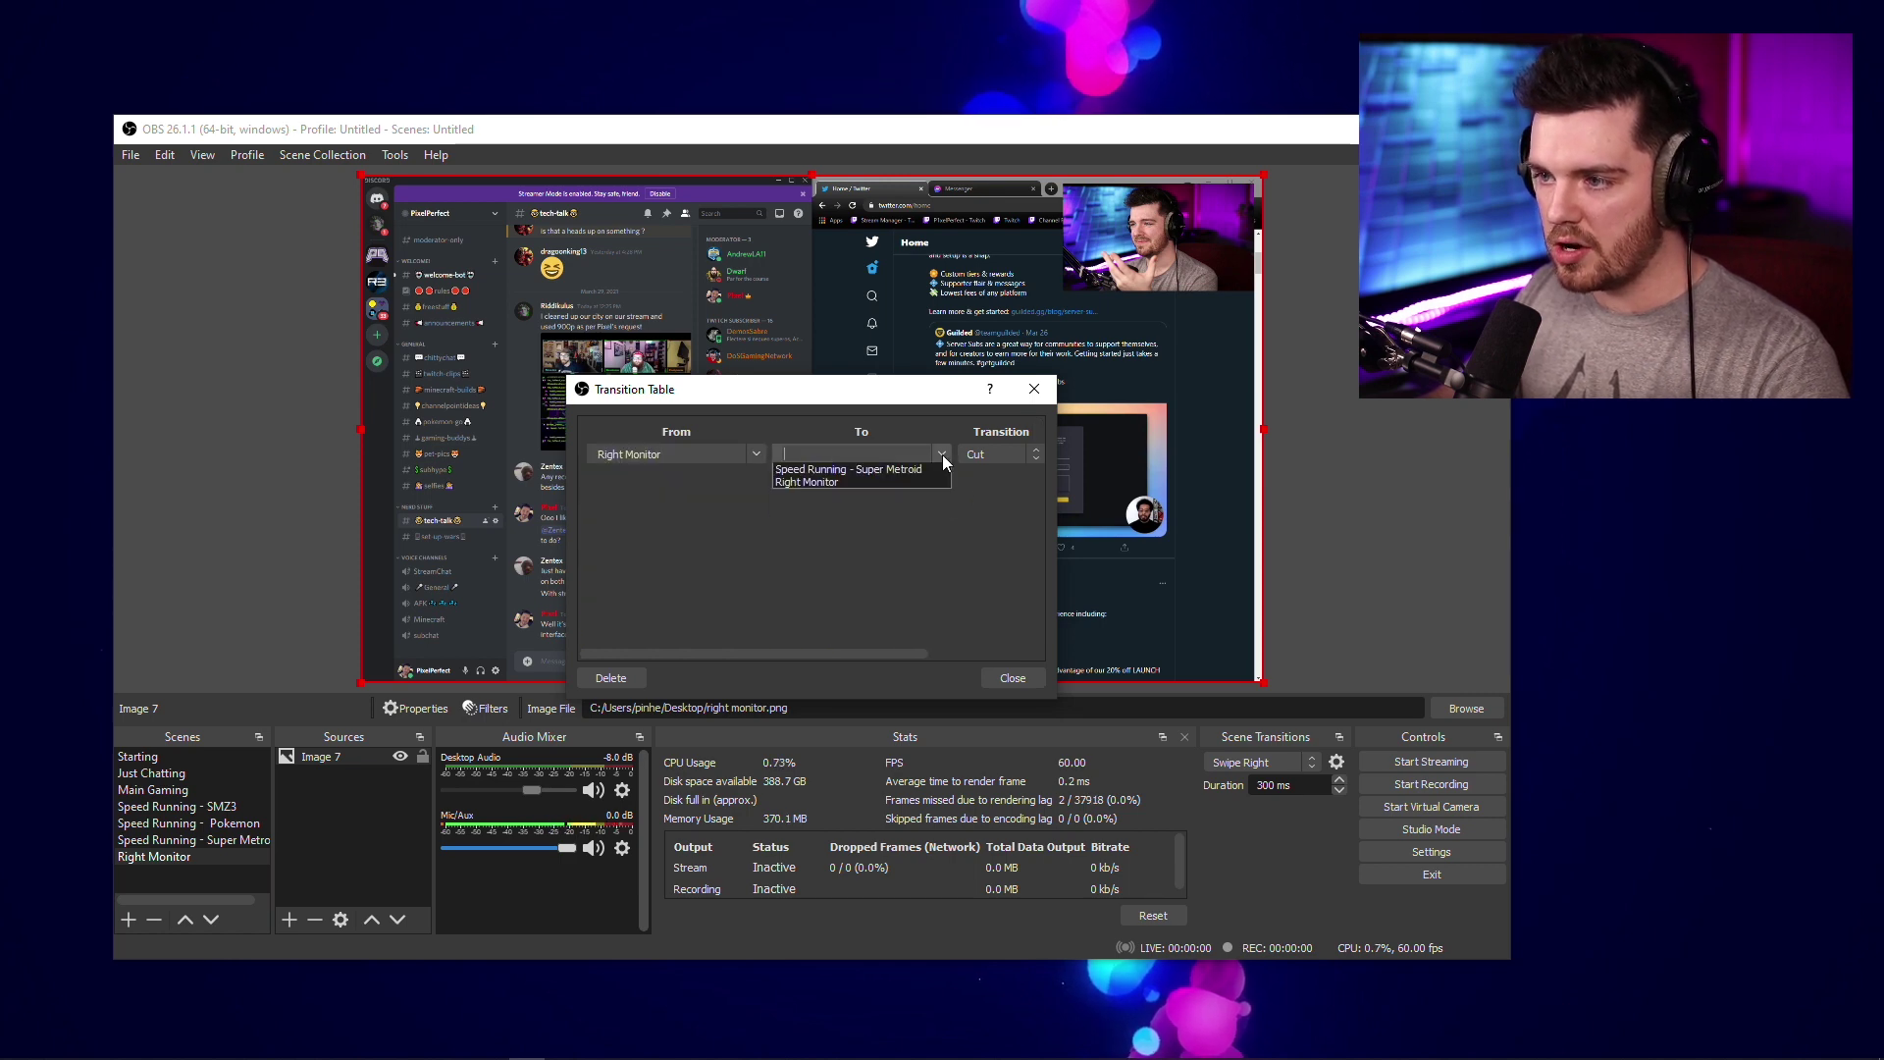
click(914, 481)
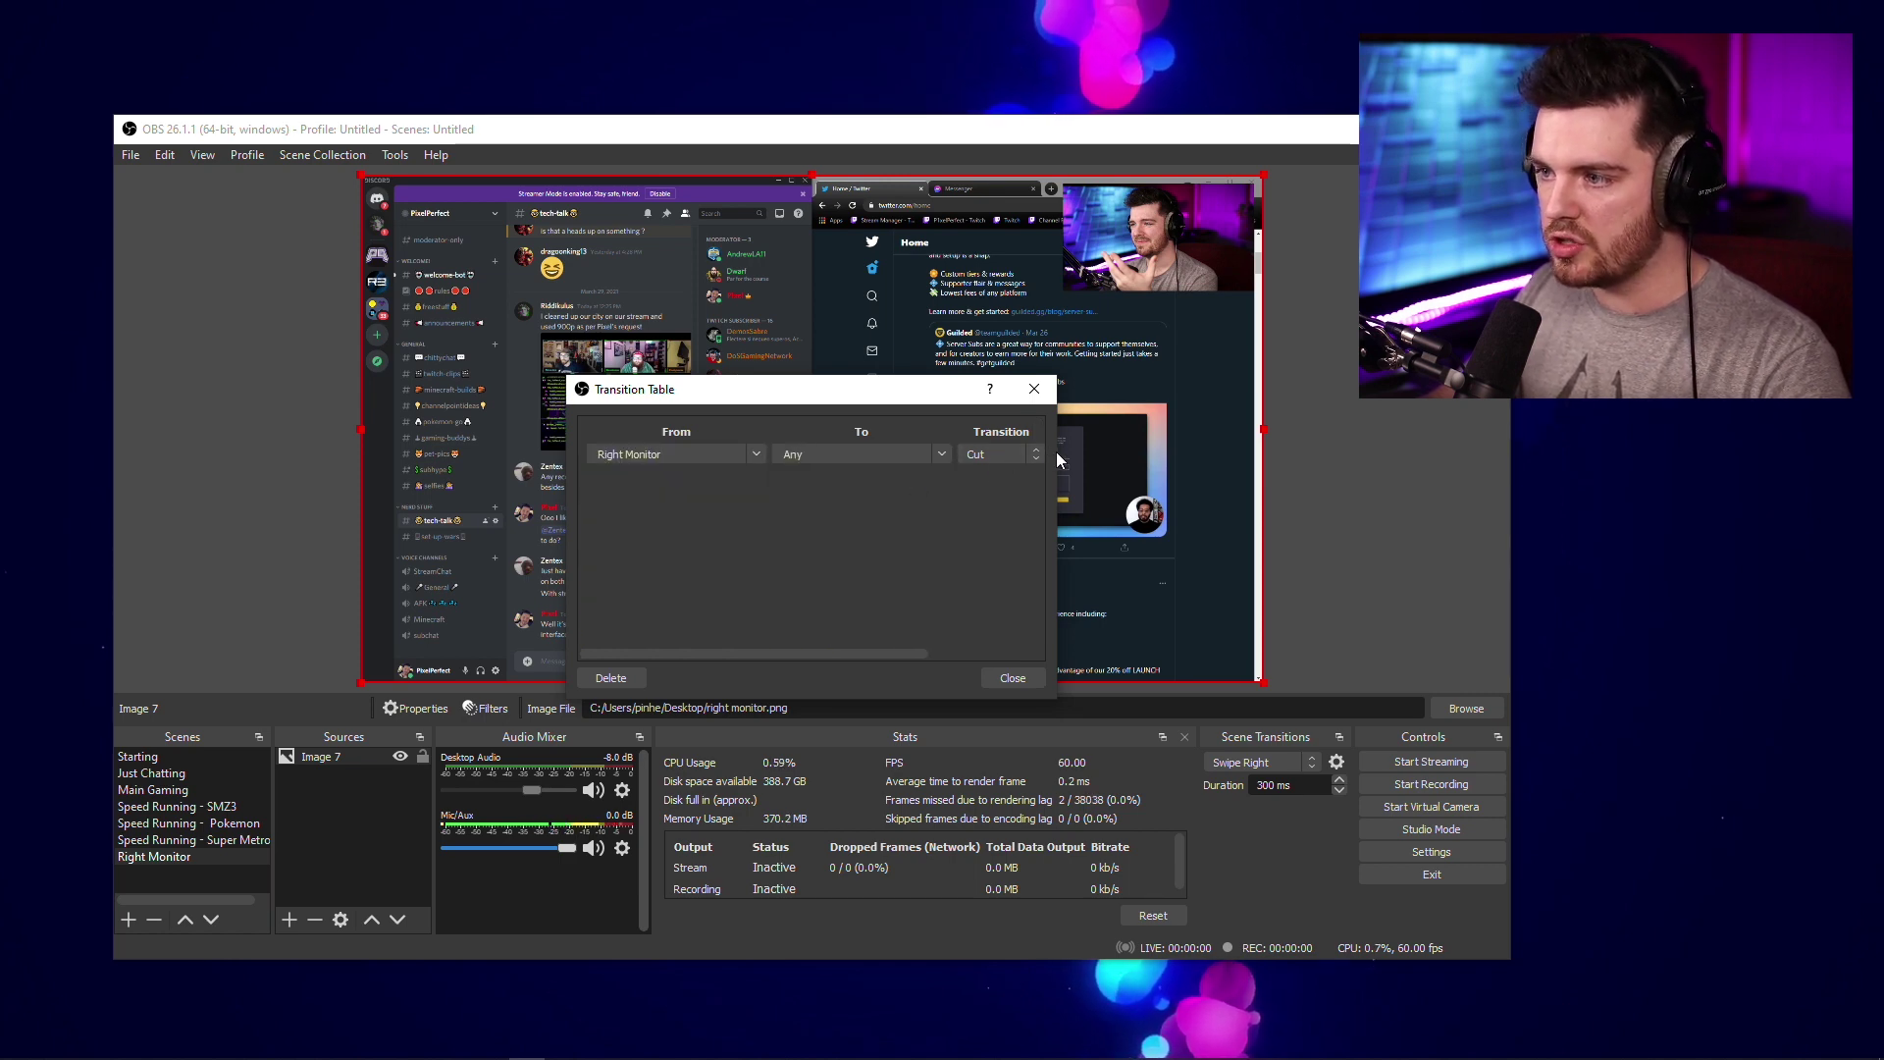
drag(1056, 454, 1297, 467)
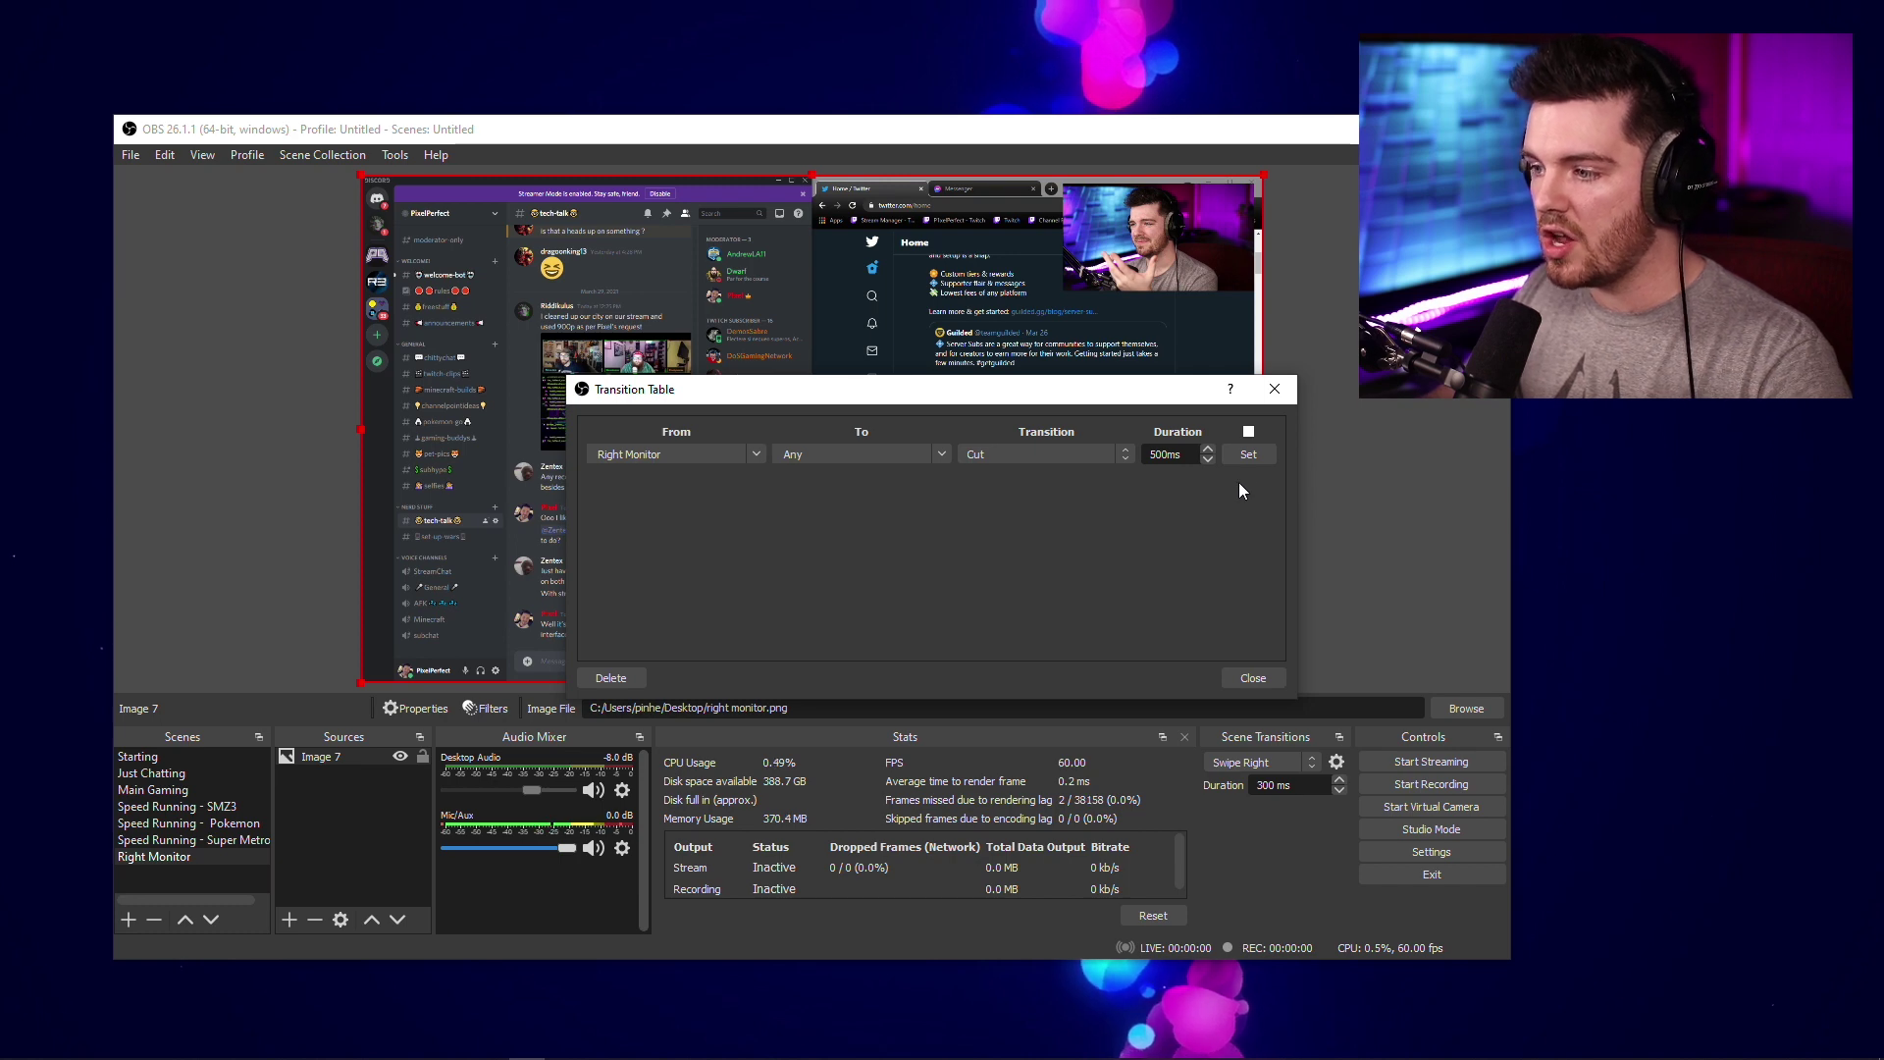
click(1117, 455)
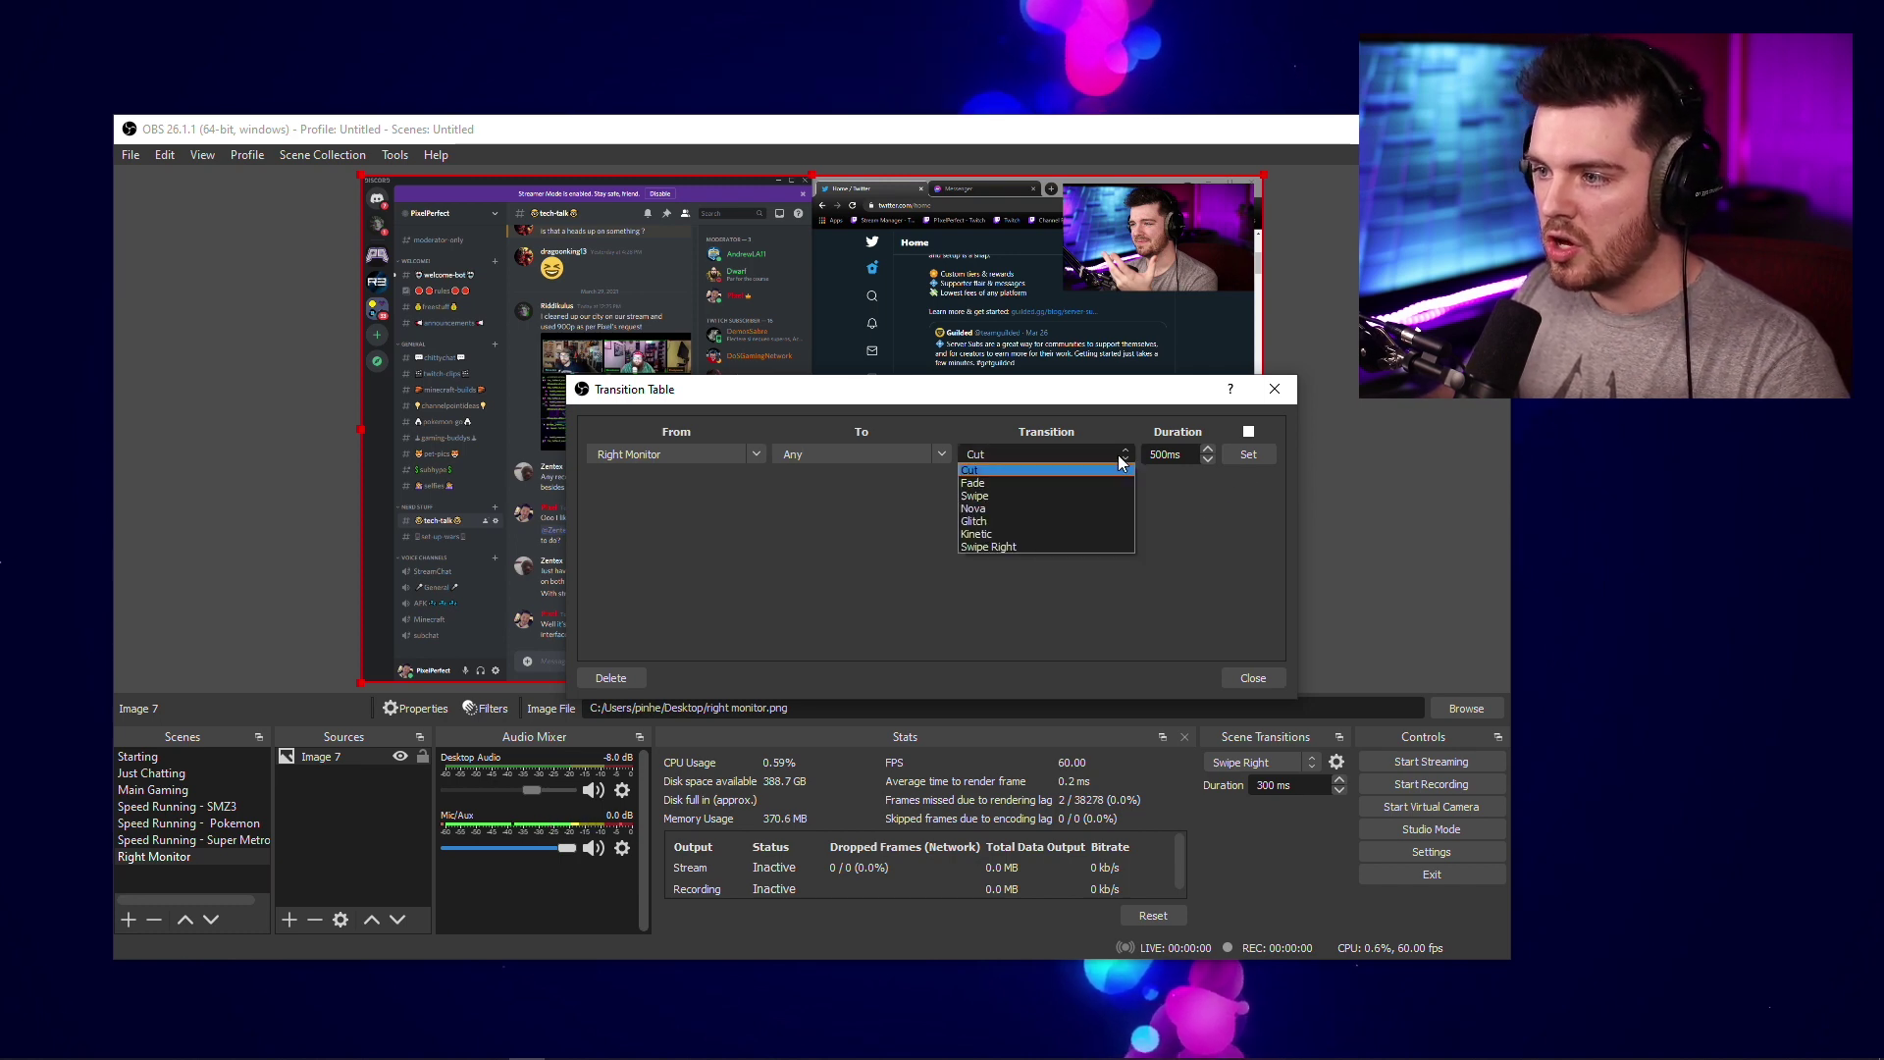
click(1088, 546)
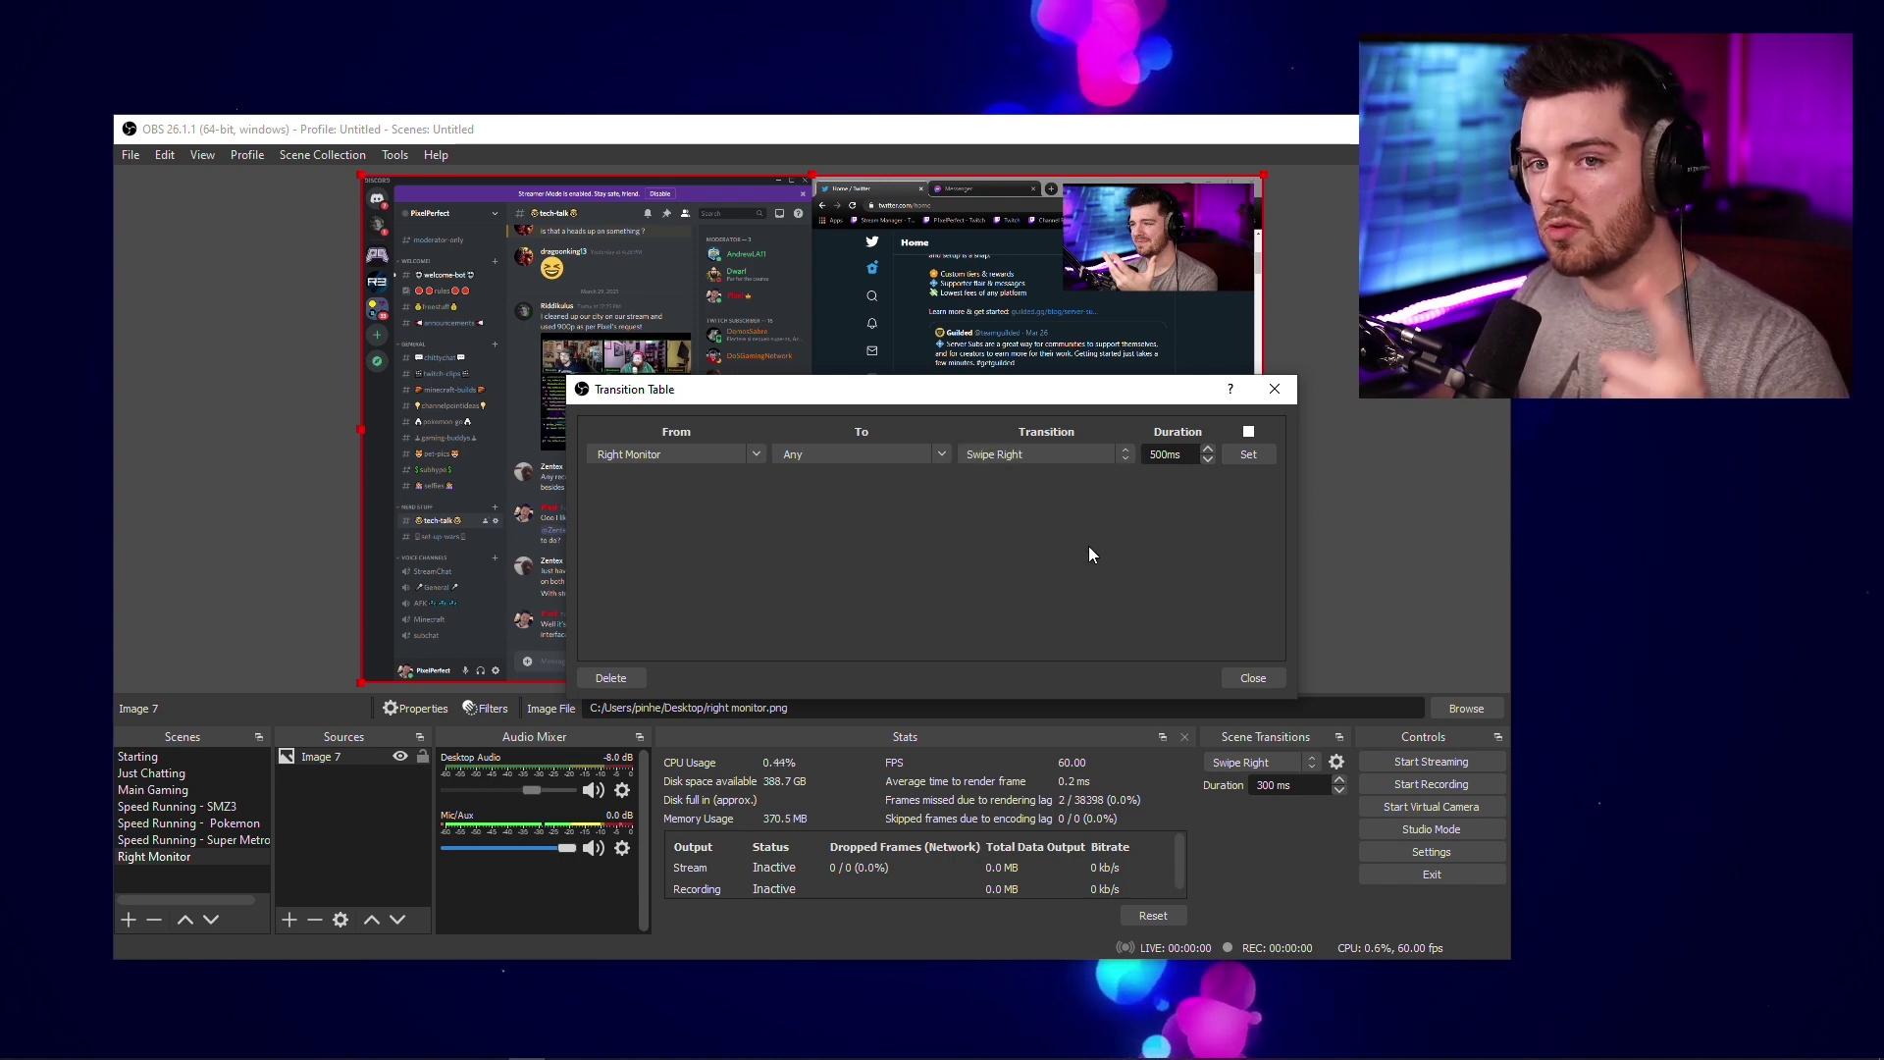
click(1250, 456)
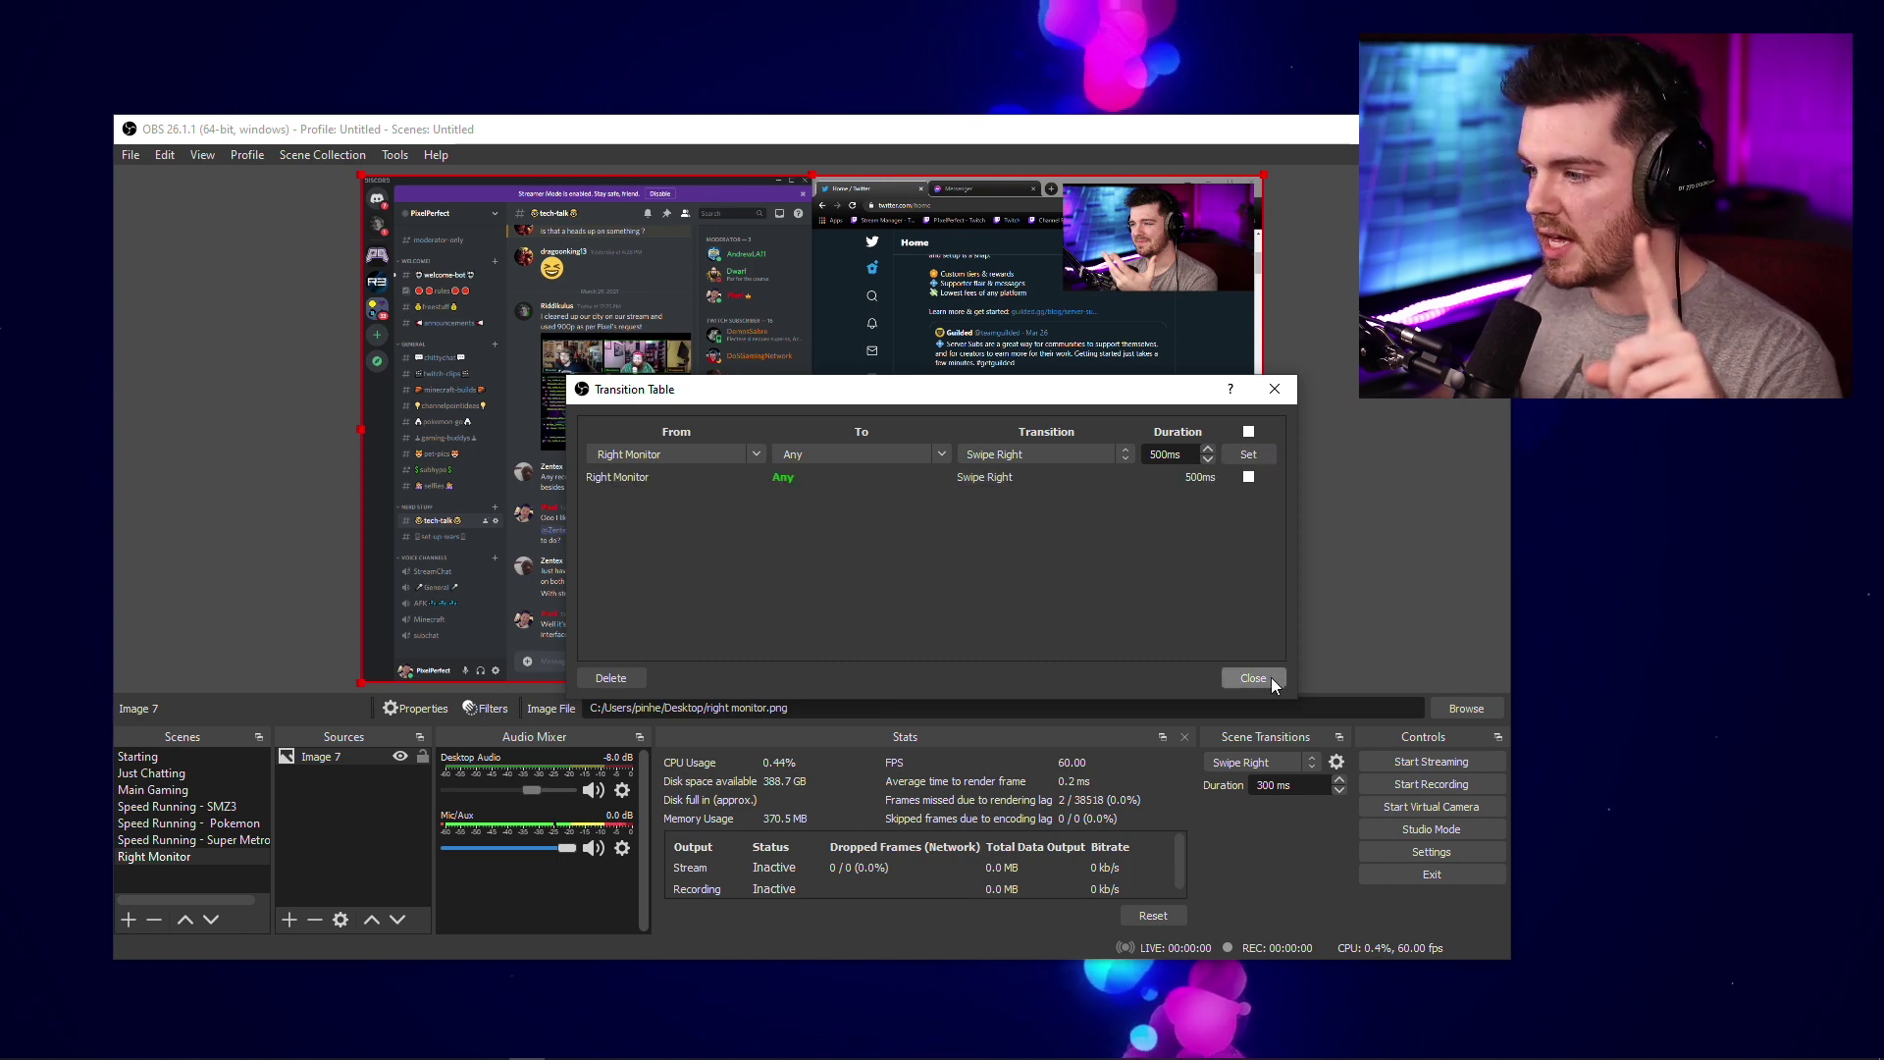
click(1268, 677)
- Test the swipe transitions by switching back and forth between Just Chatting and Right Monitor, ending on Just Chatting
click(217, 775)
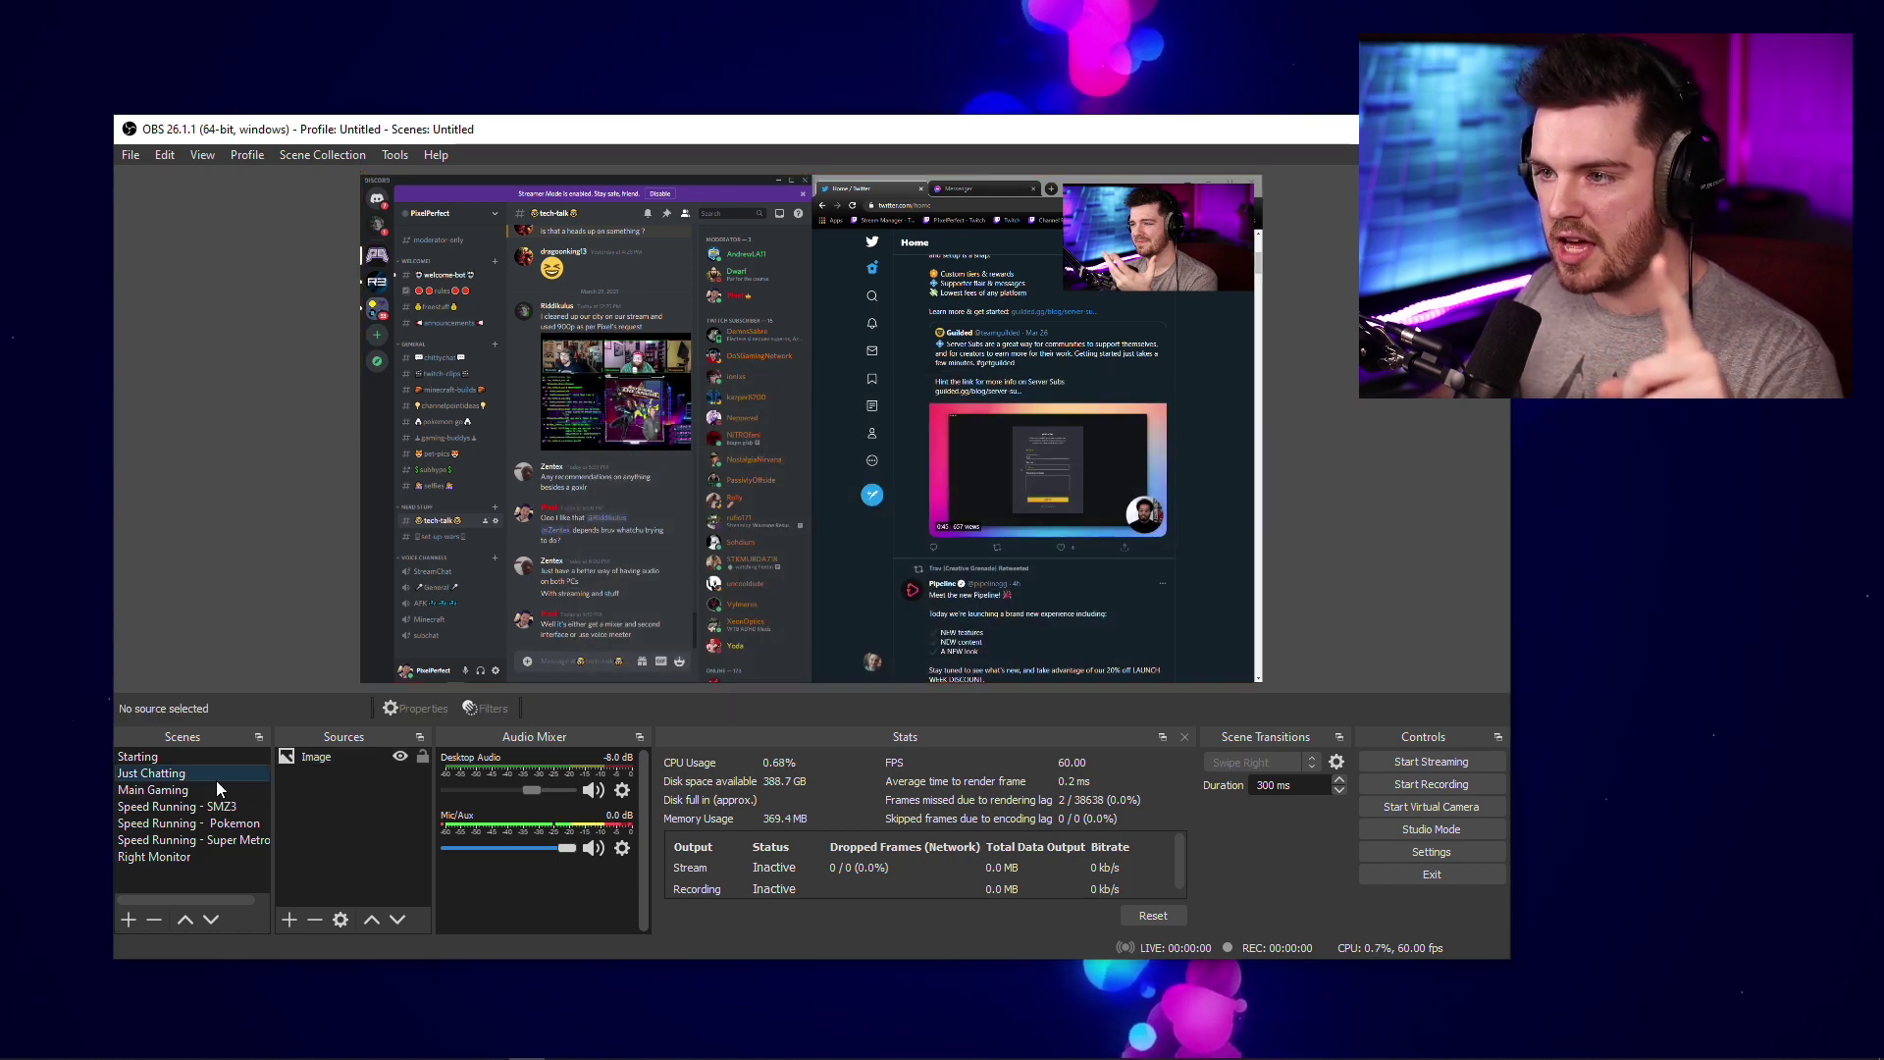
click(203, 857)
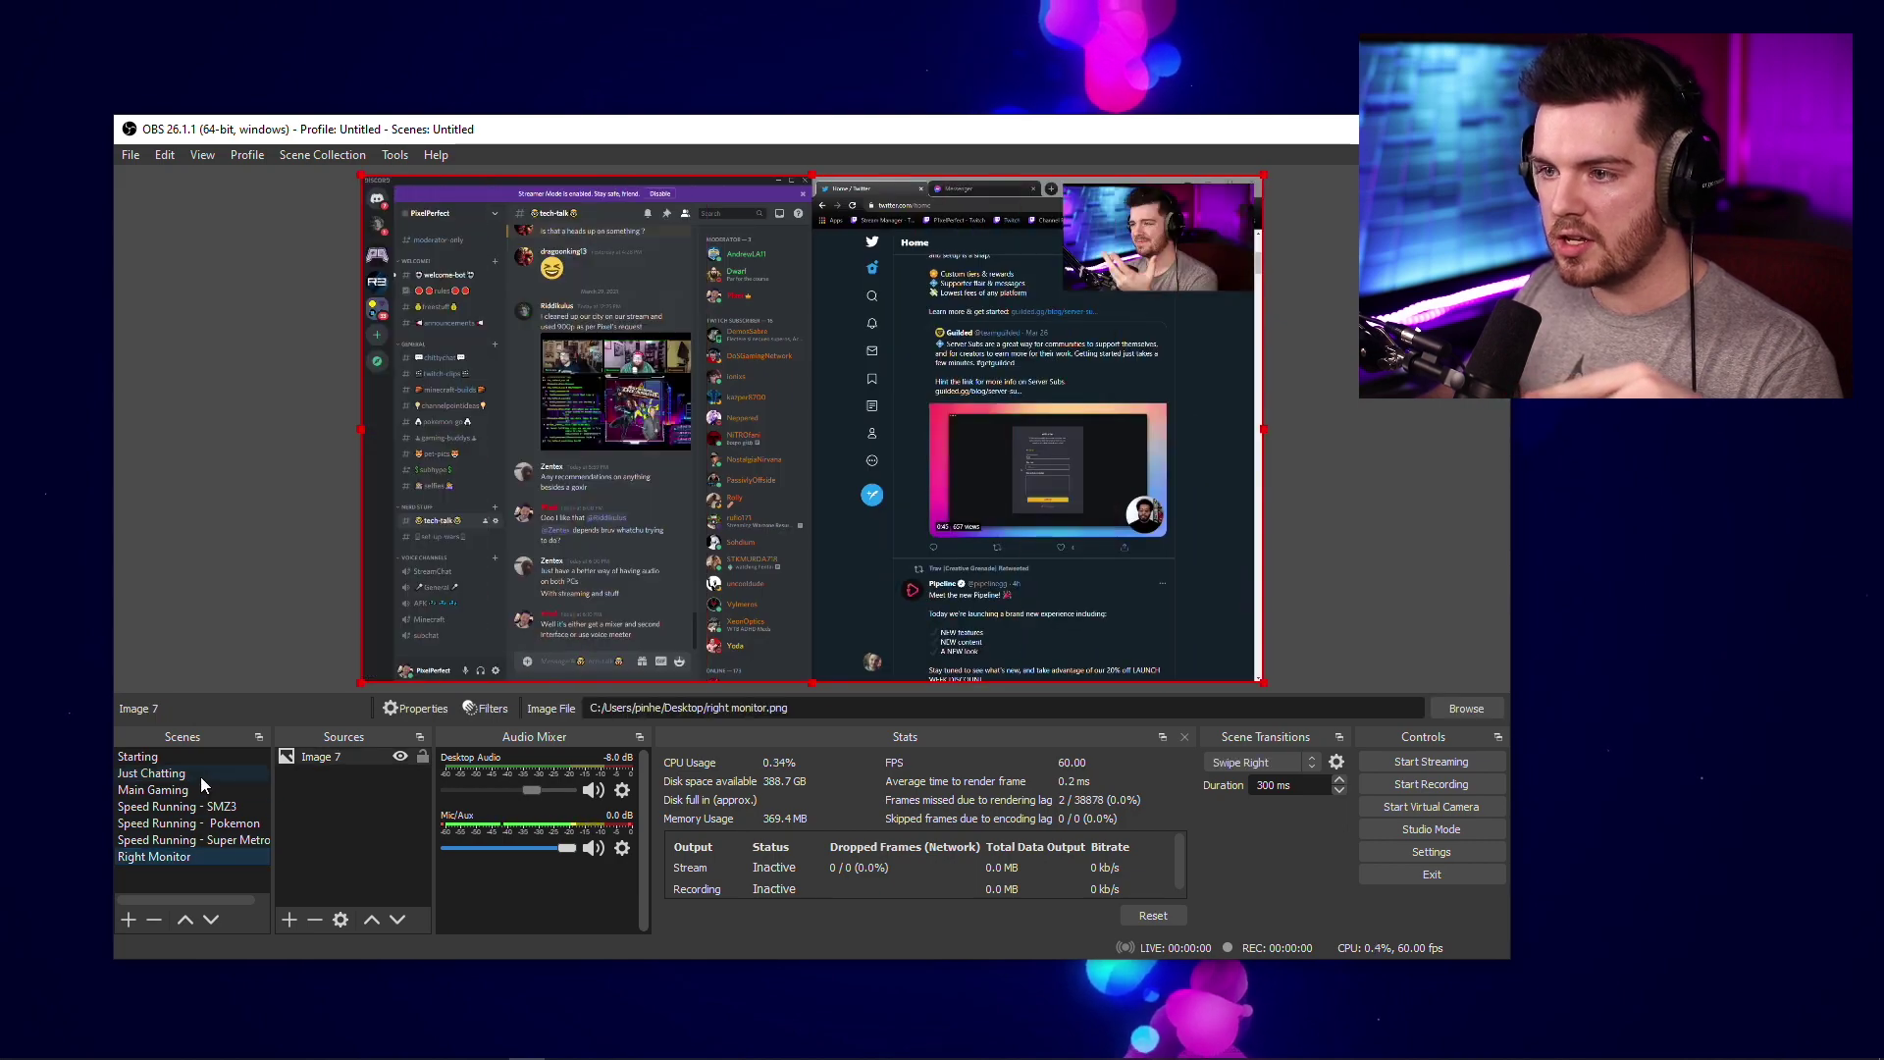
click(200, 776)
click(200, 855)
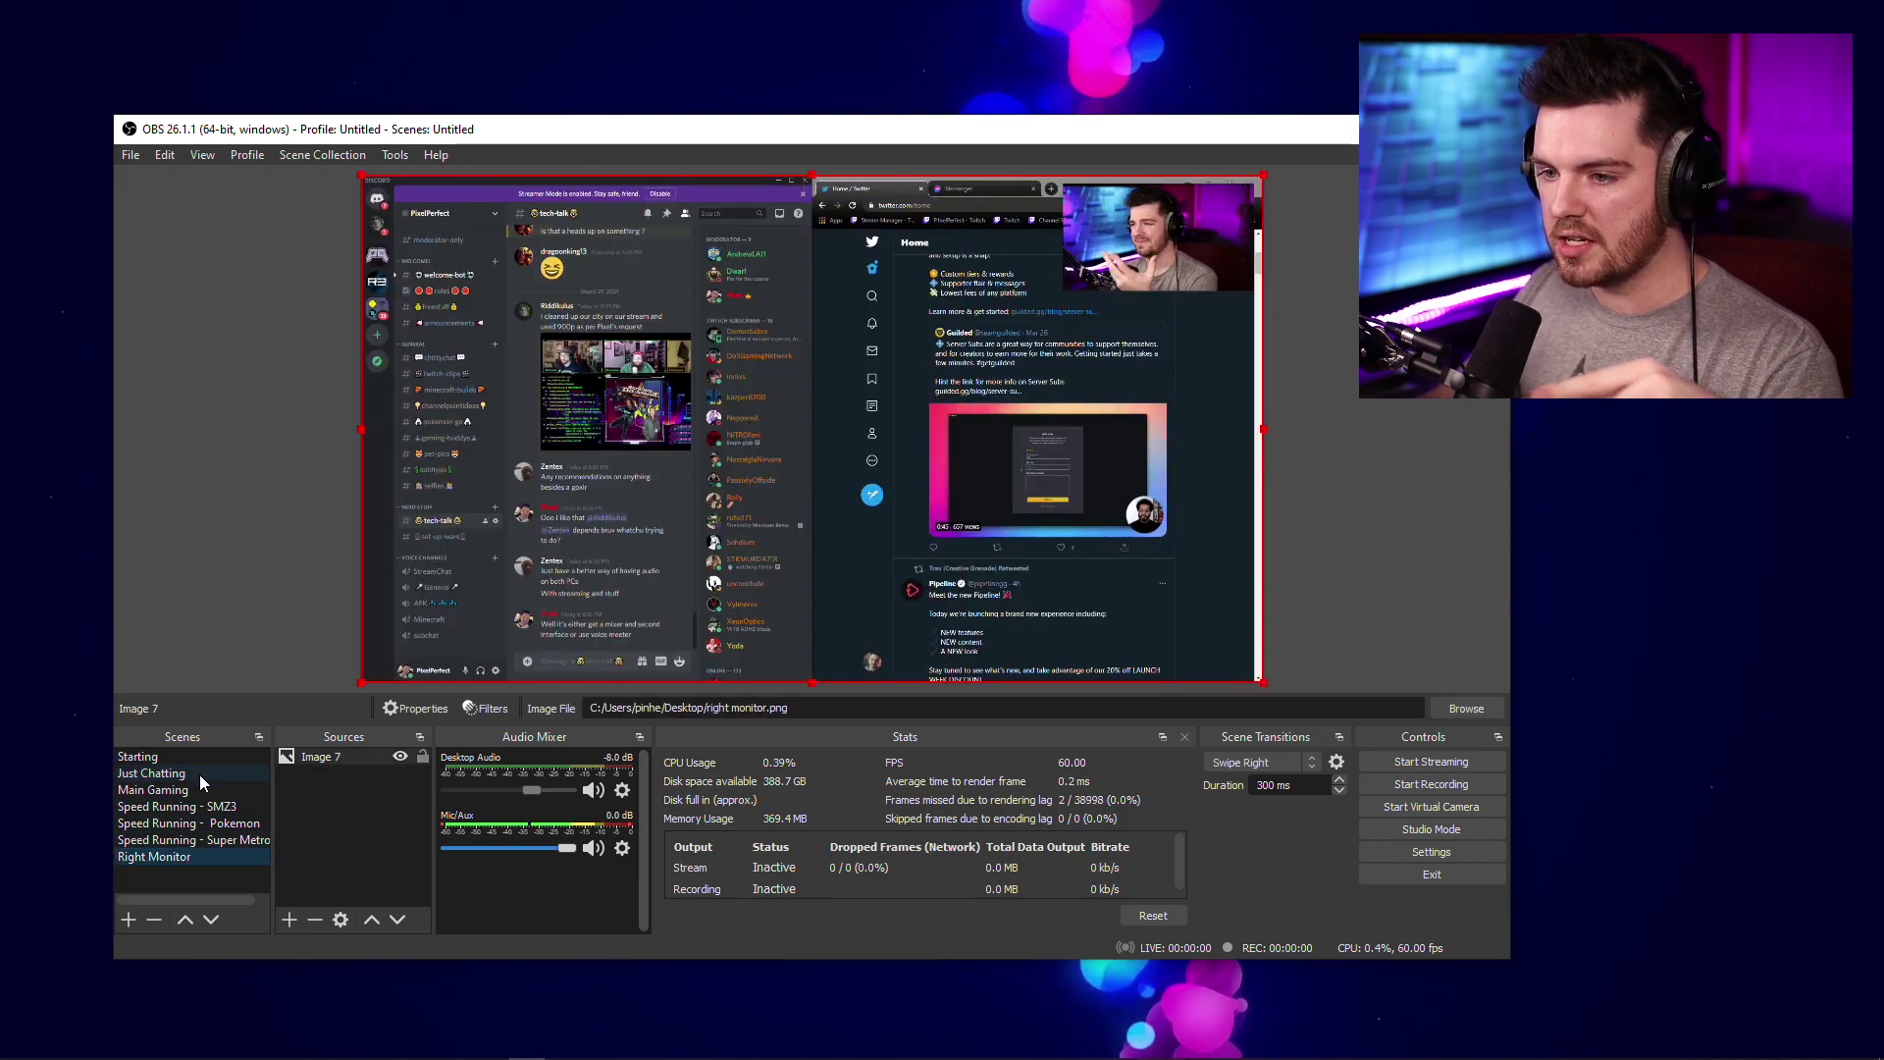
click(199, 774)
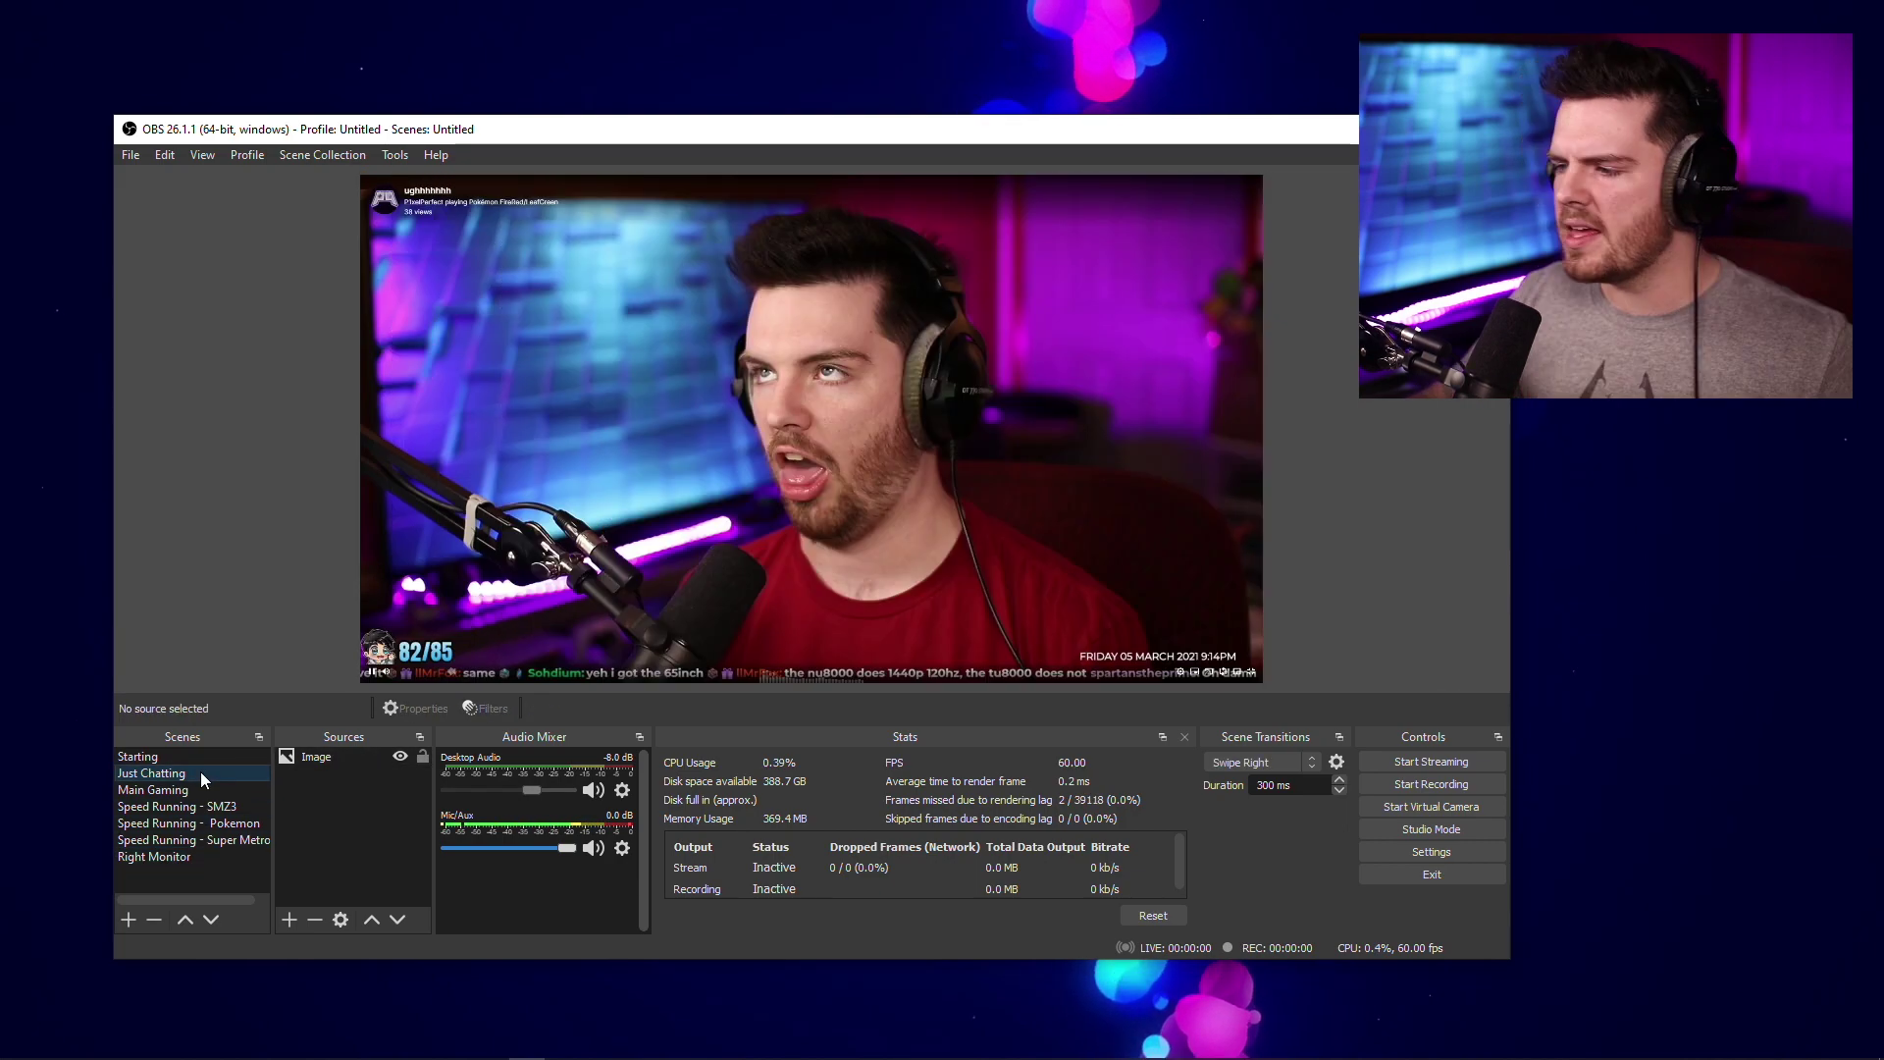
- Check and confirm the Swipe Right properties, and make Swipe the current scene transition, confirming its properties as well
click(1336, 762)
click(1354, 826)
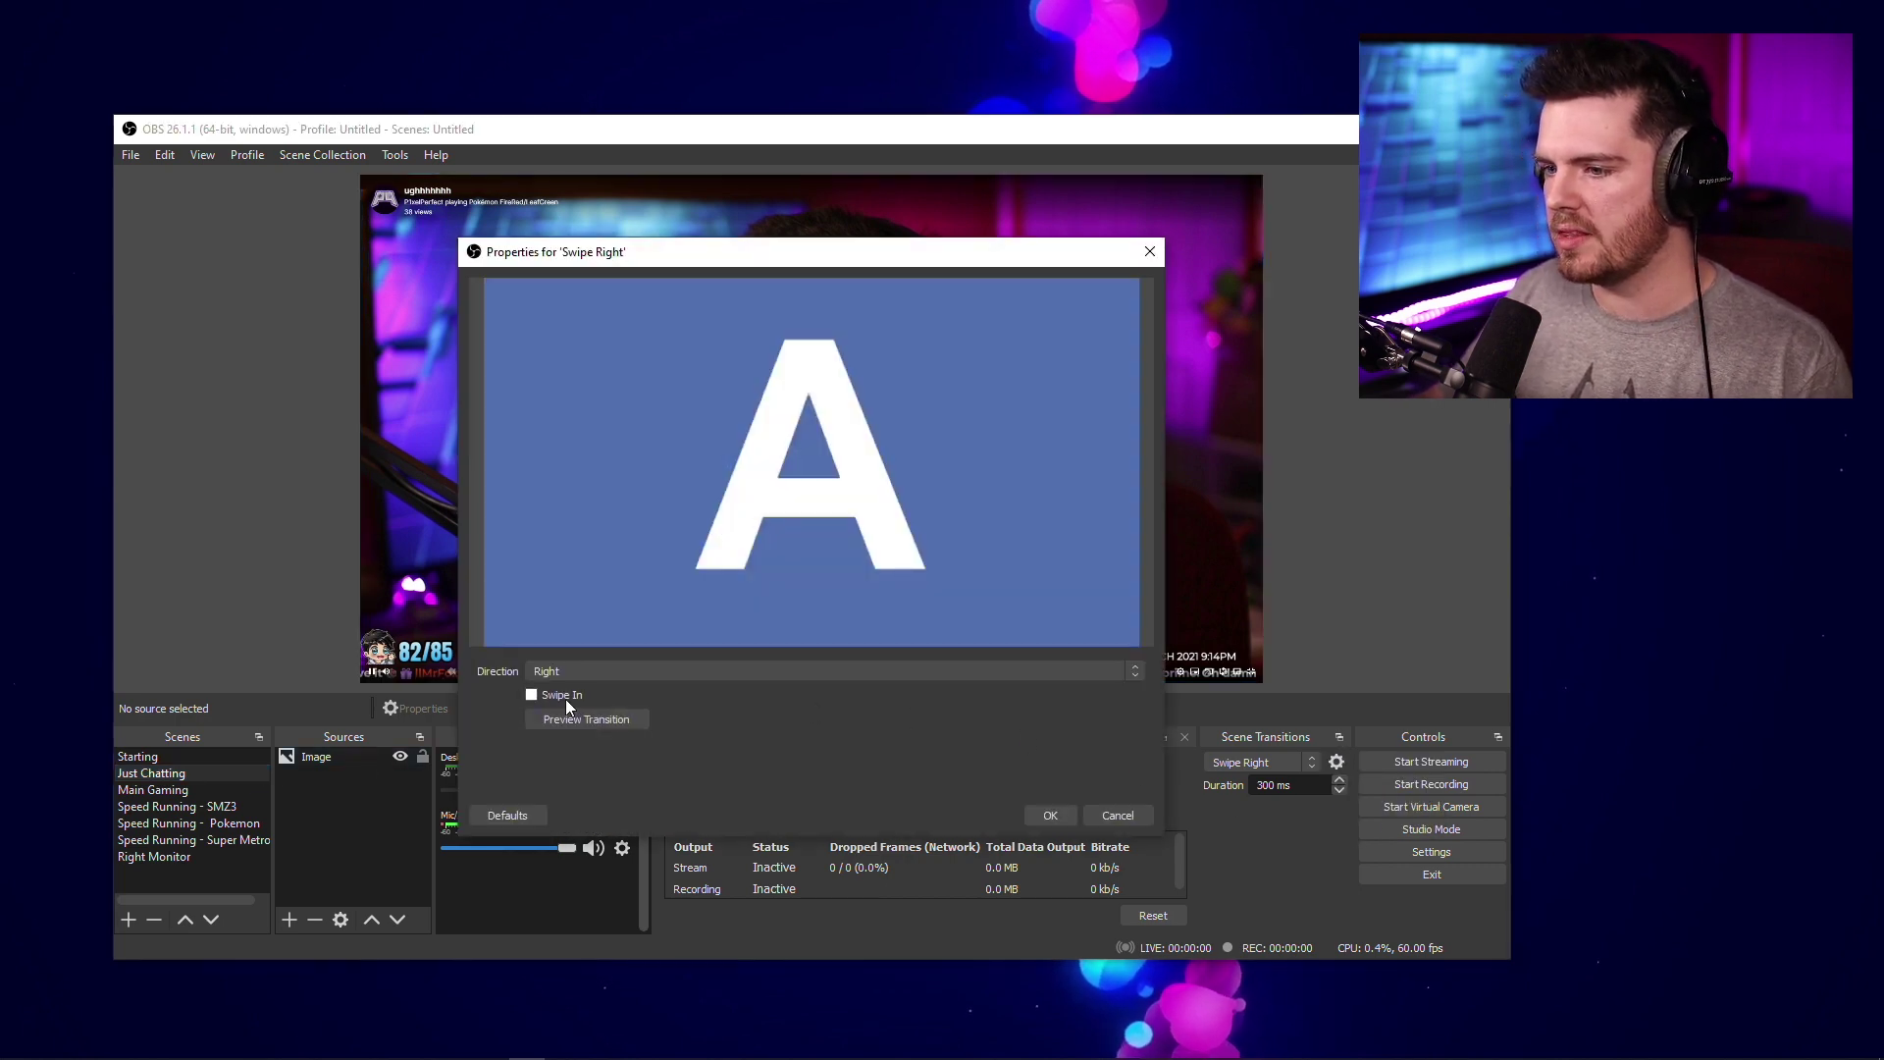
click(1050, 814)
click(1312, 762)
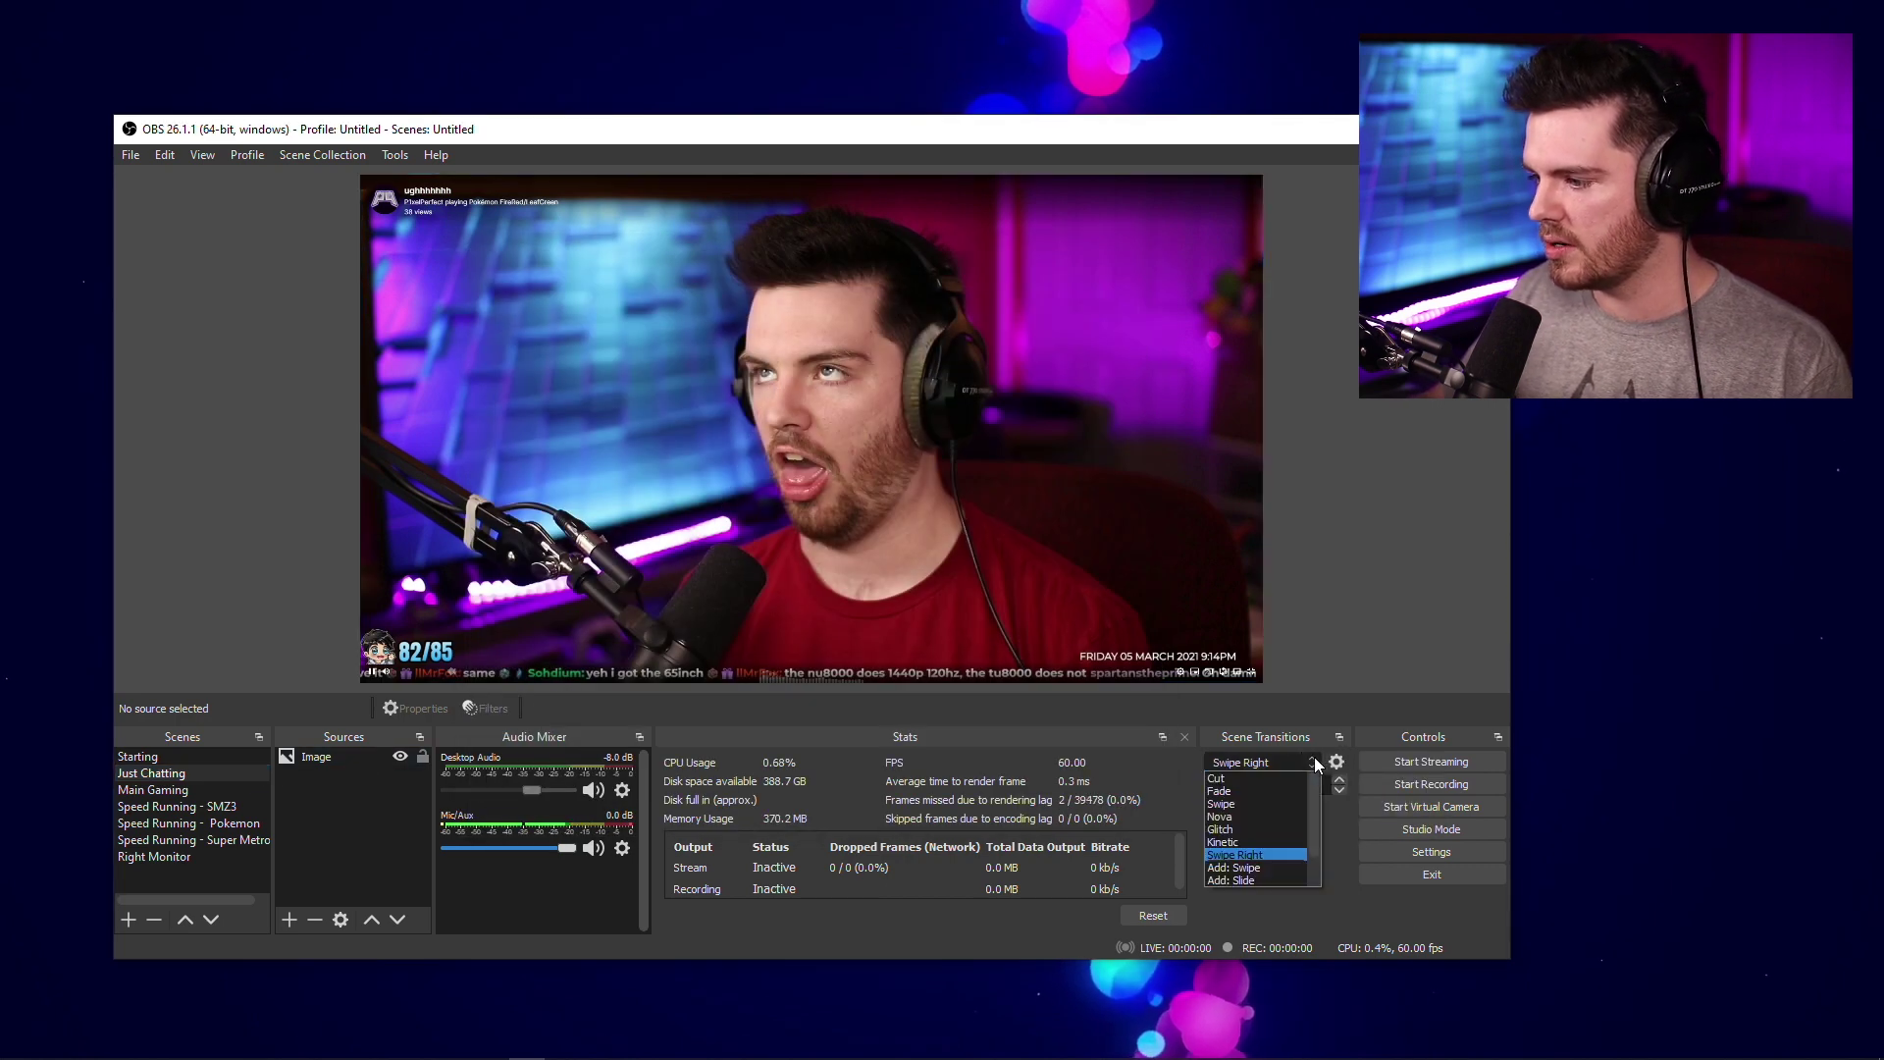
click(1276, 804)
click(1337, 762)
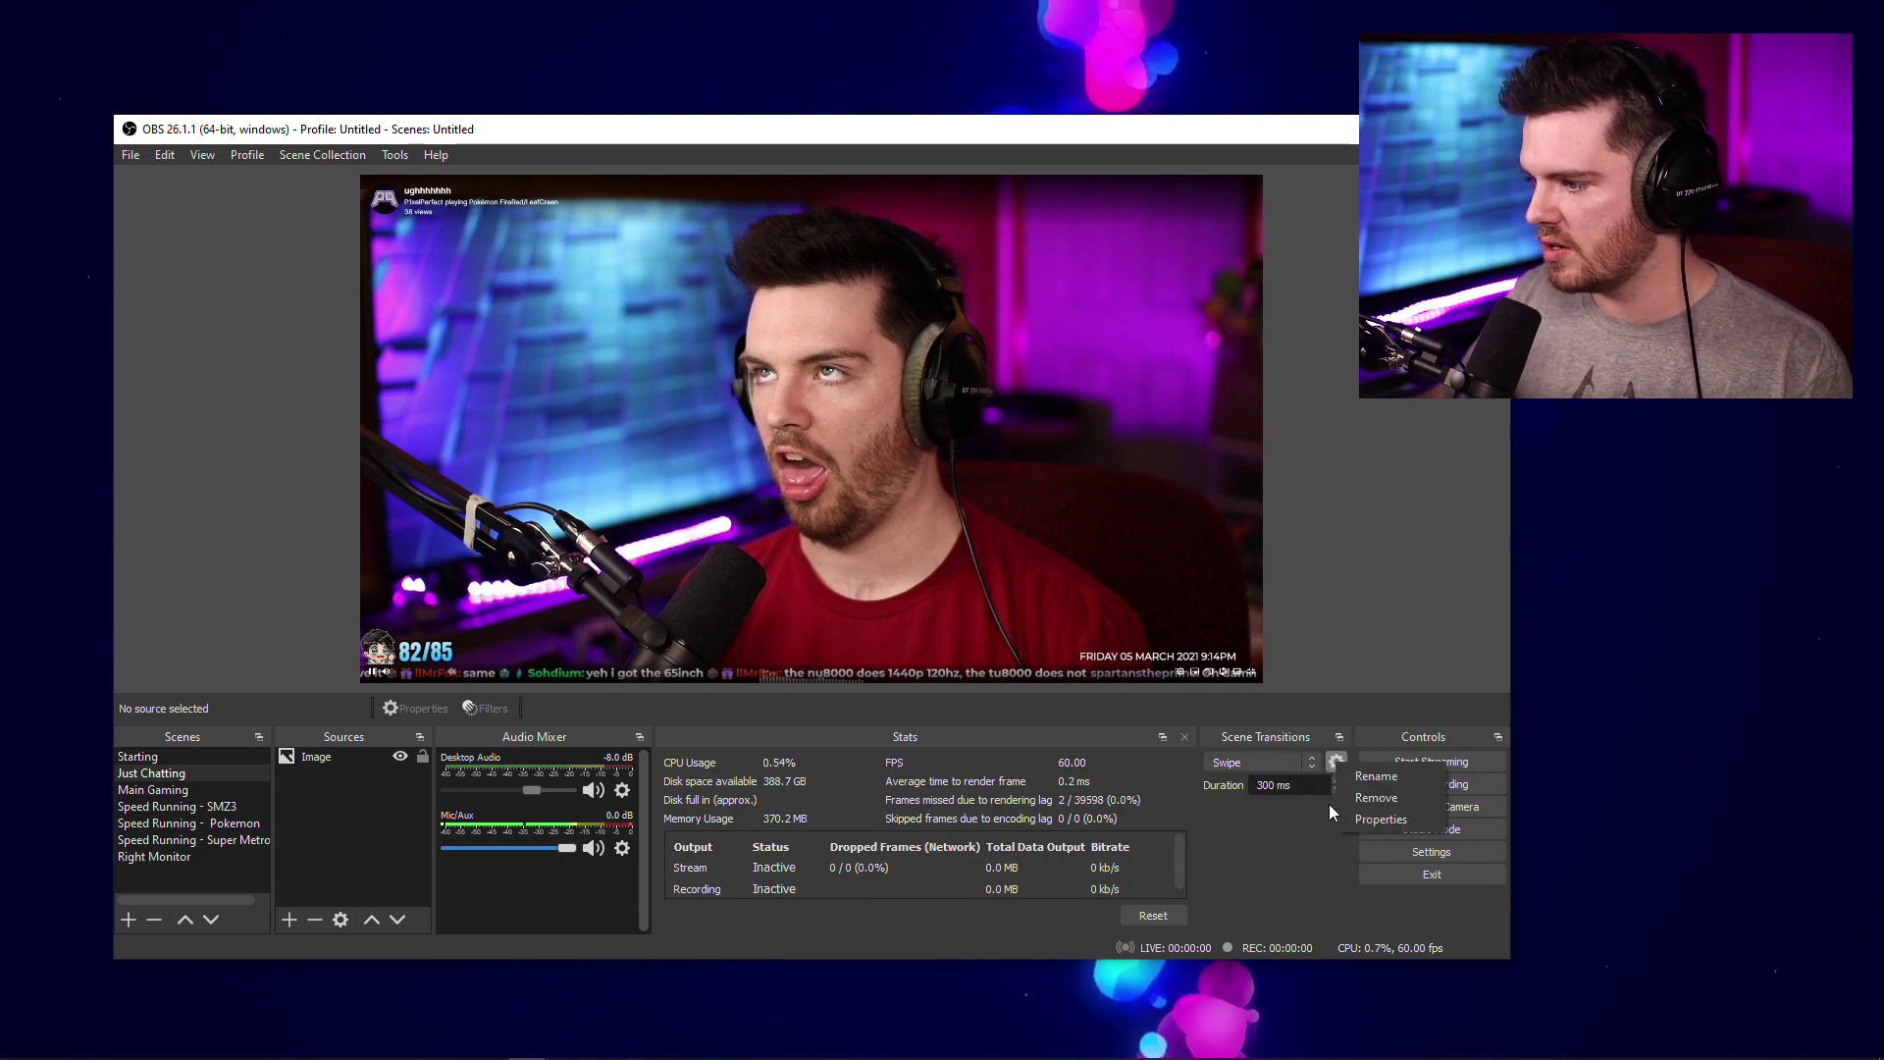
click(1344, 817)
click(1050, 814)
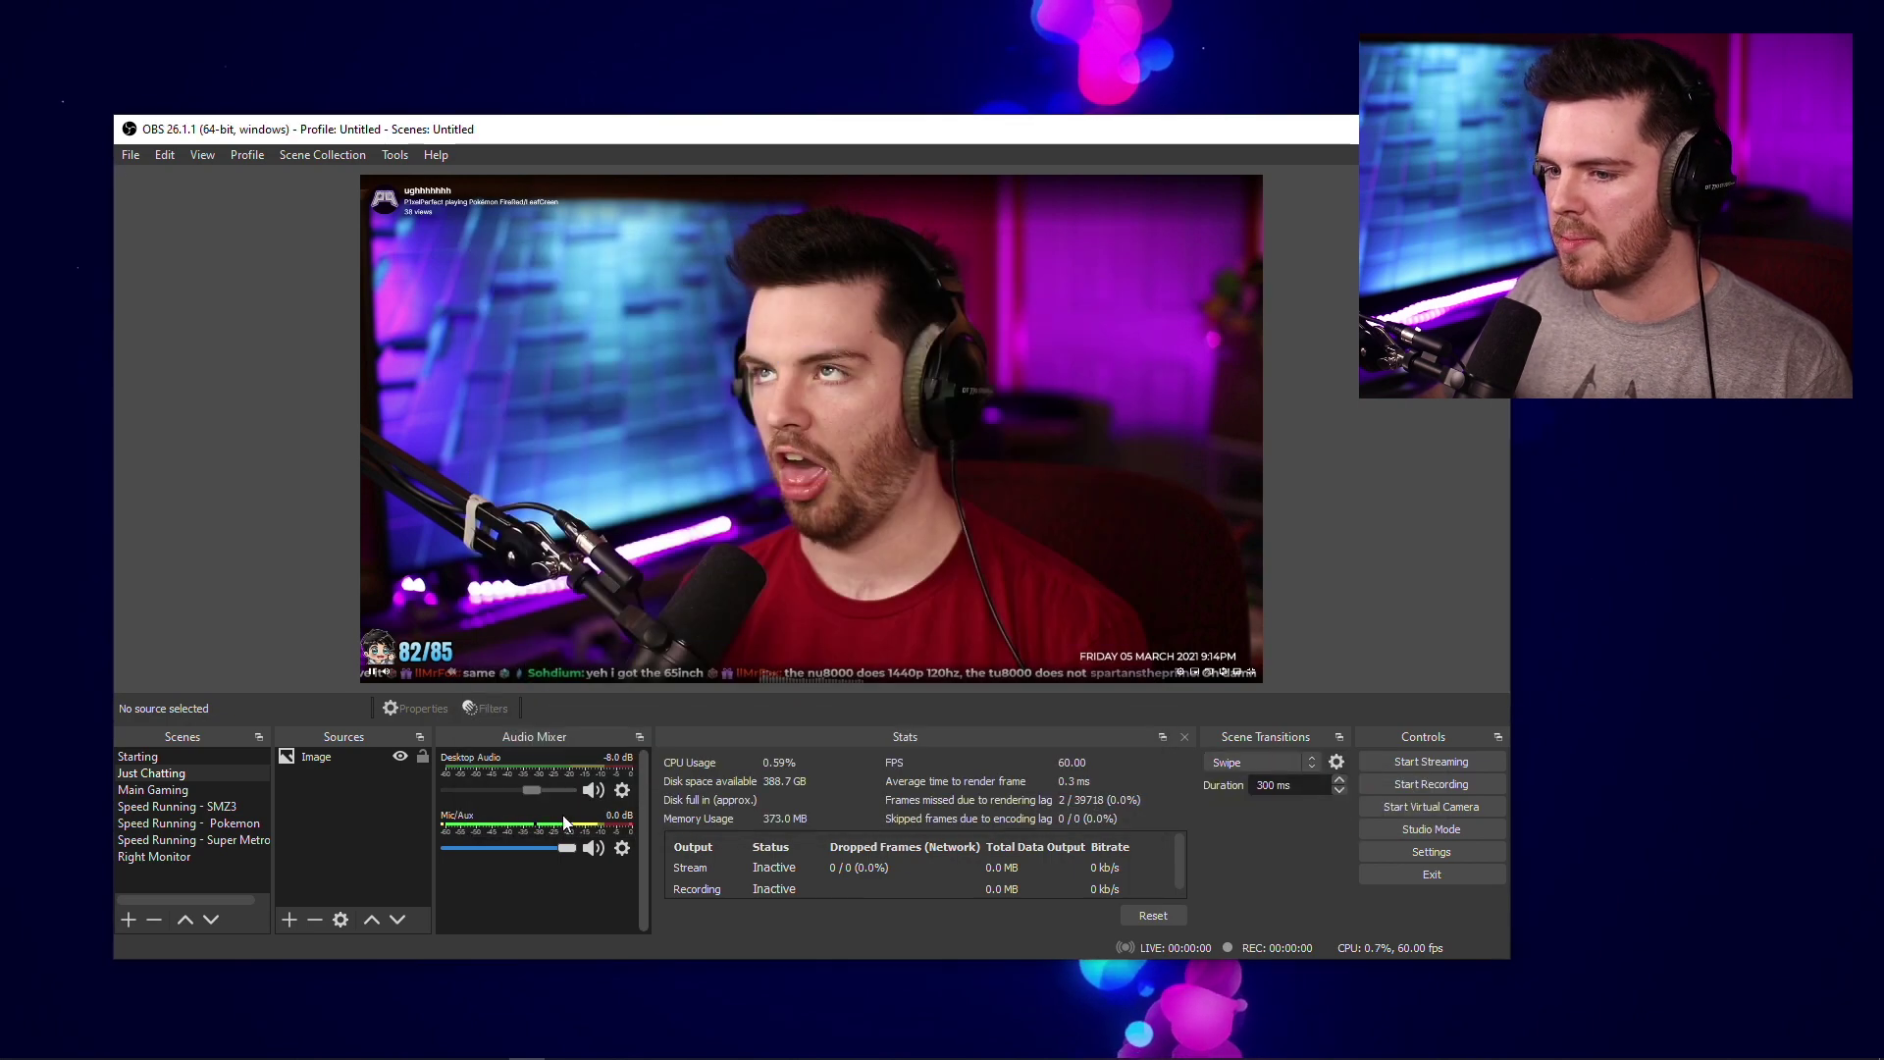
- Retest the swipes by switching to Right Monitor, to Just Chatting and back to Right Monitor
click(212, 855)
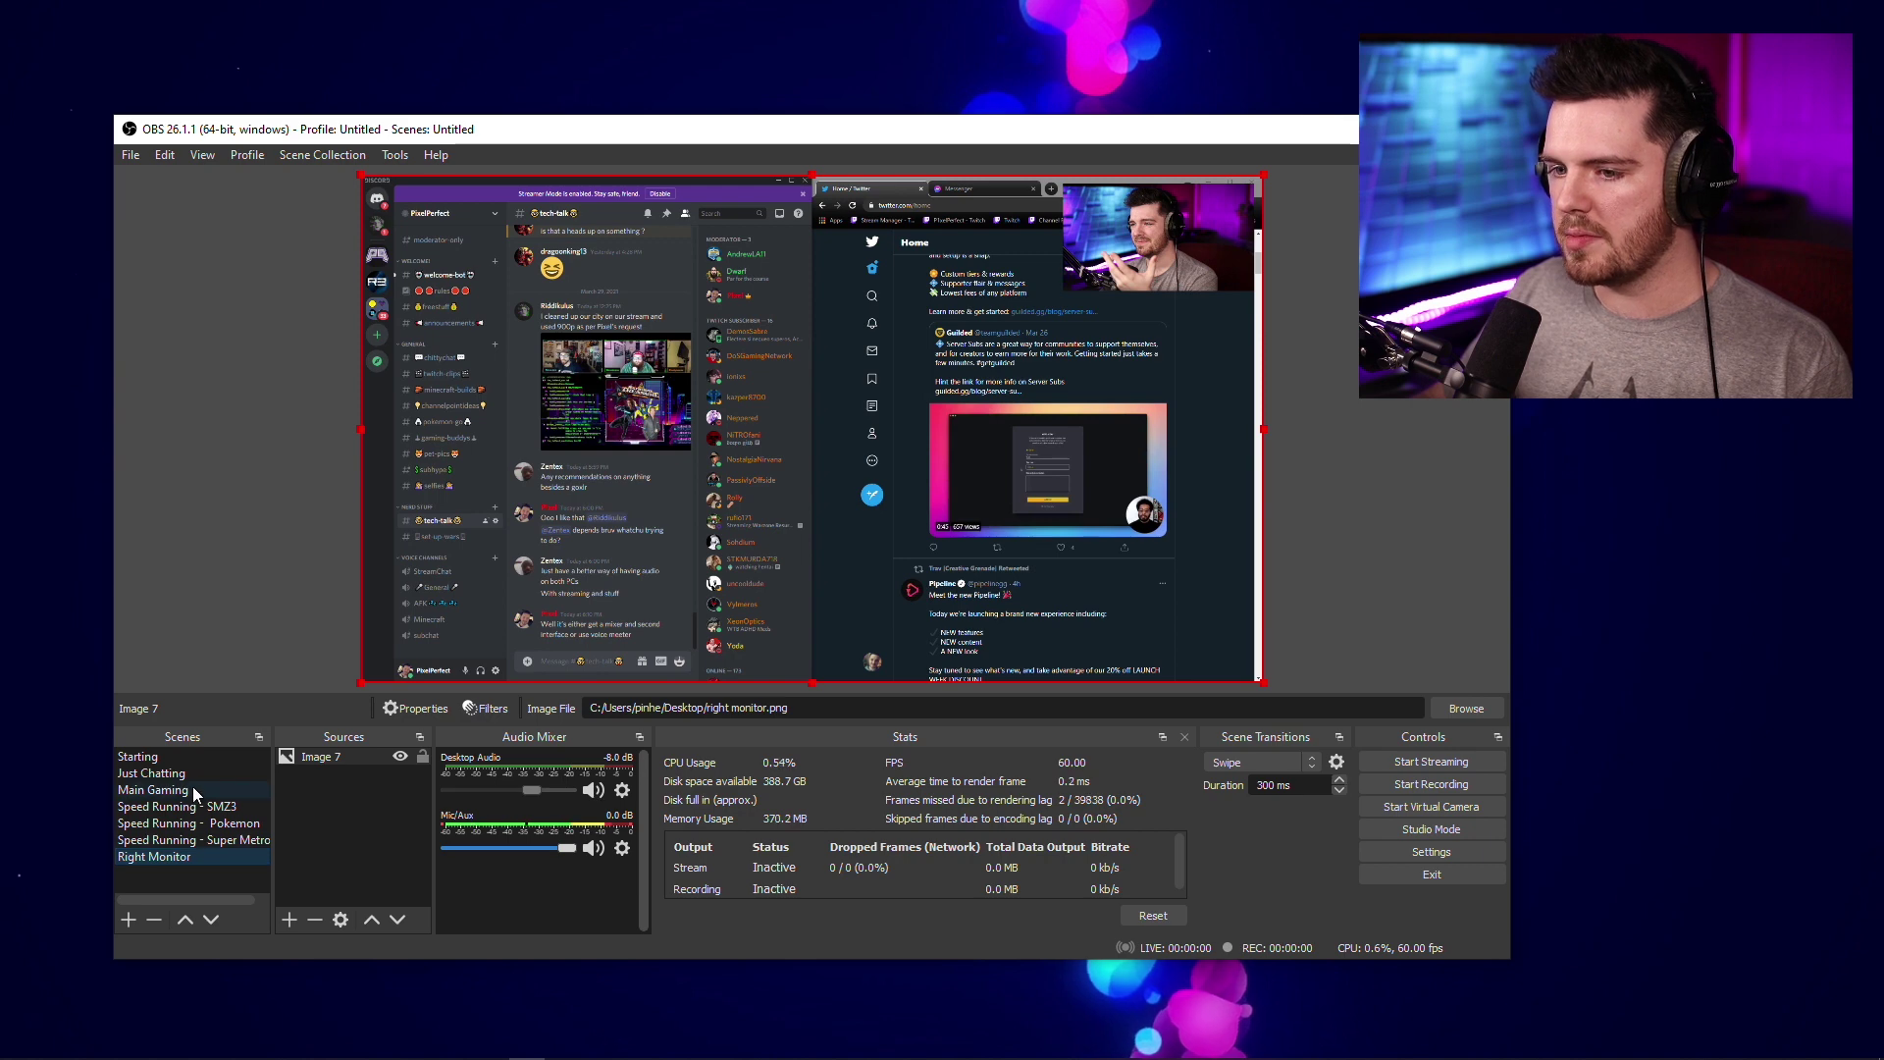
click(199, 774)
click(198, 853)
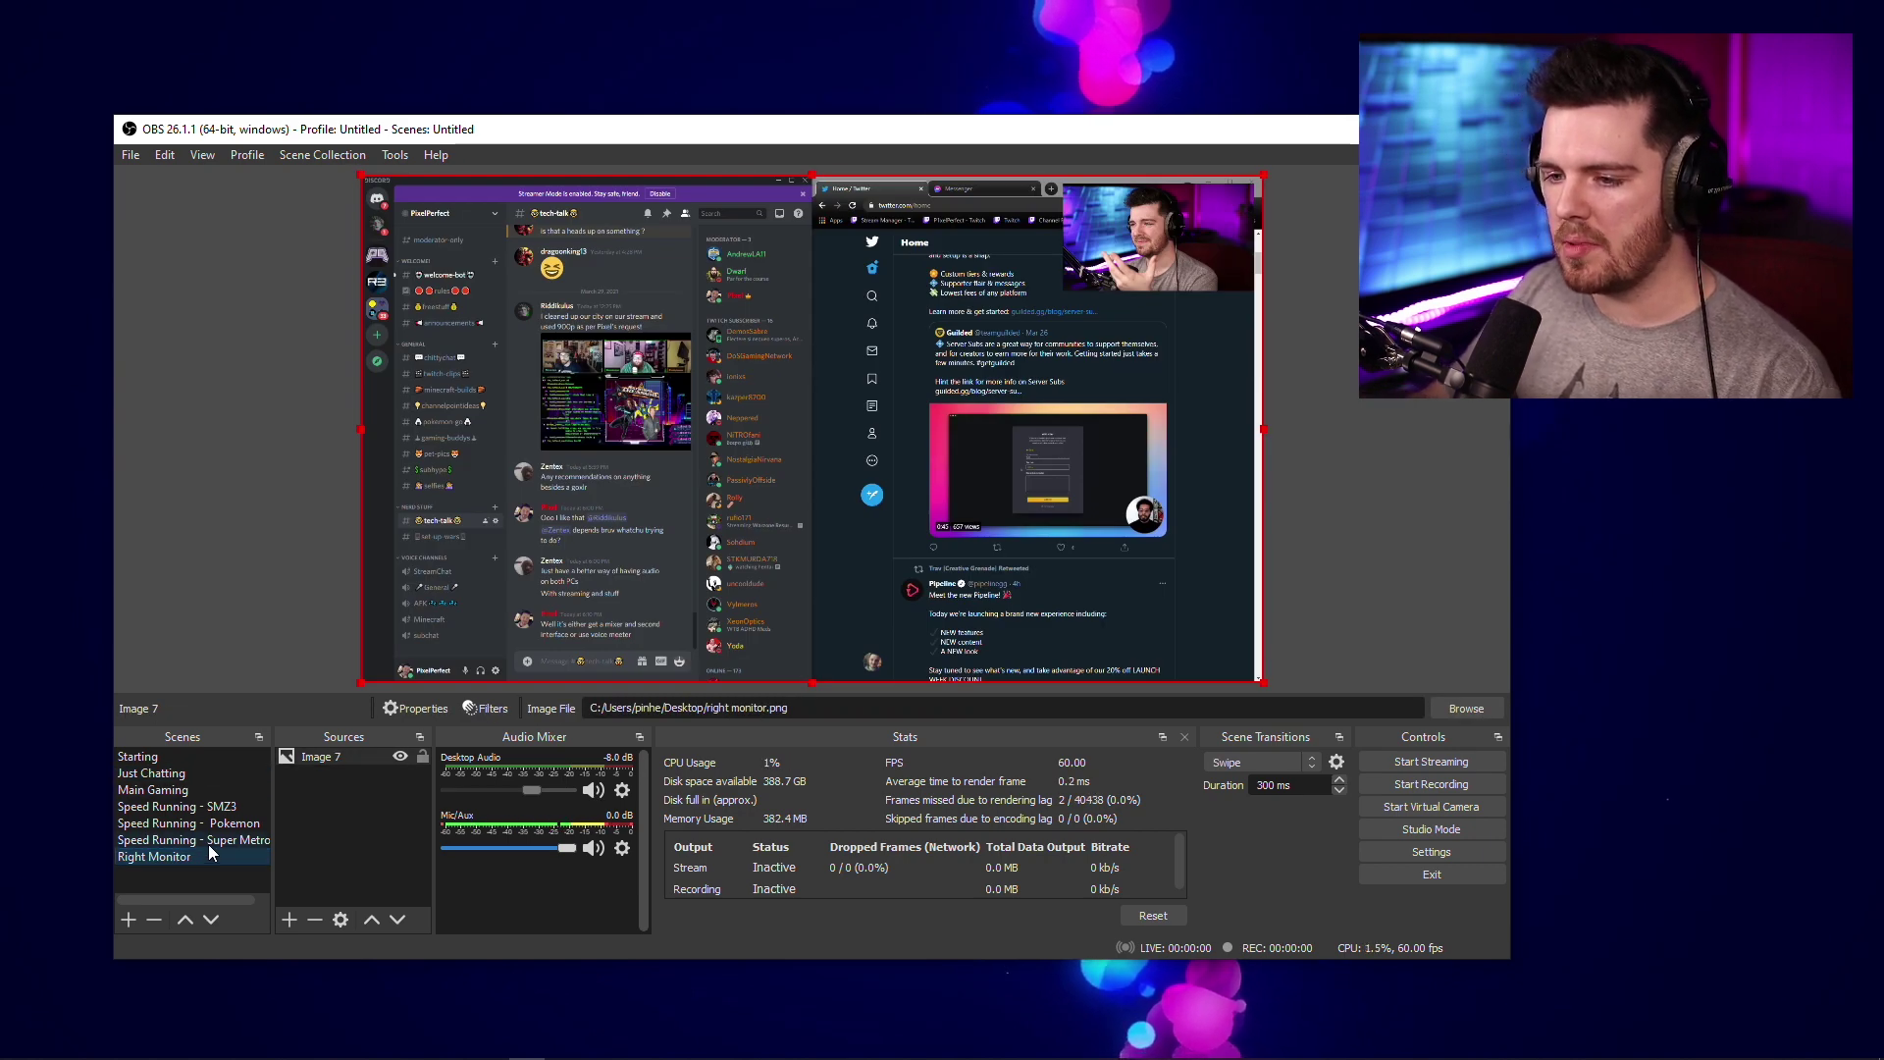
- Test switching between Right Monitor and the Super Metroid, Pokemon and SMZ3 speed running scenes, and review the full Transition Table before closing it
click(208, 842)
click(208, 860)
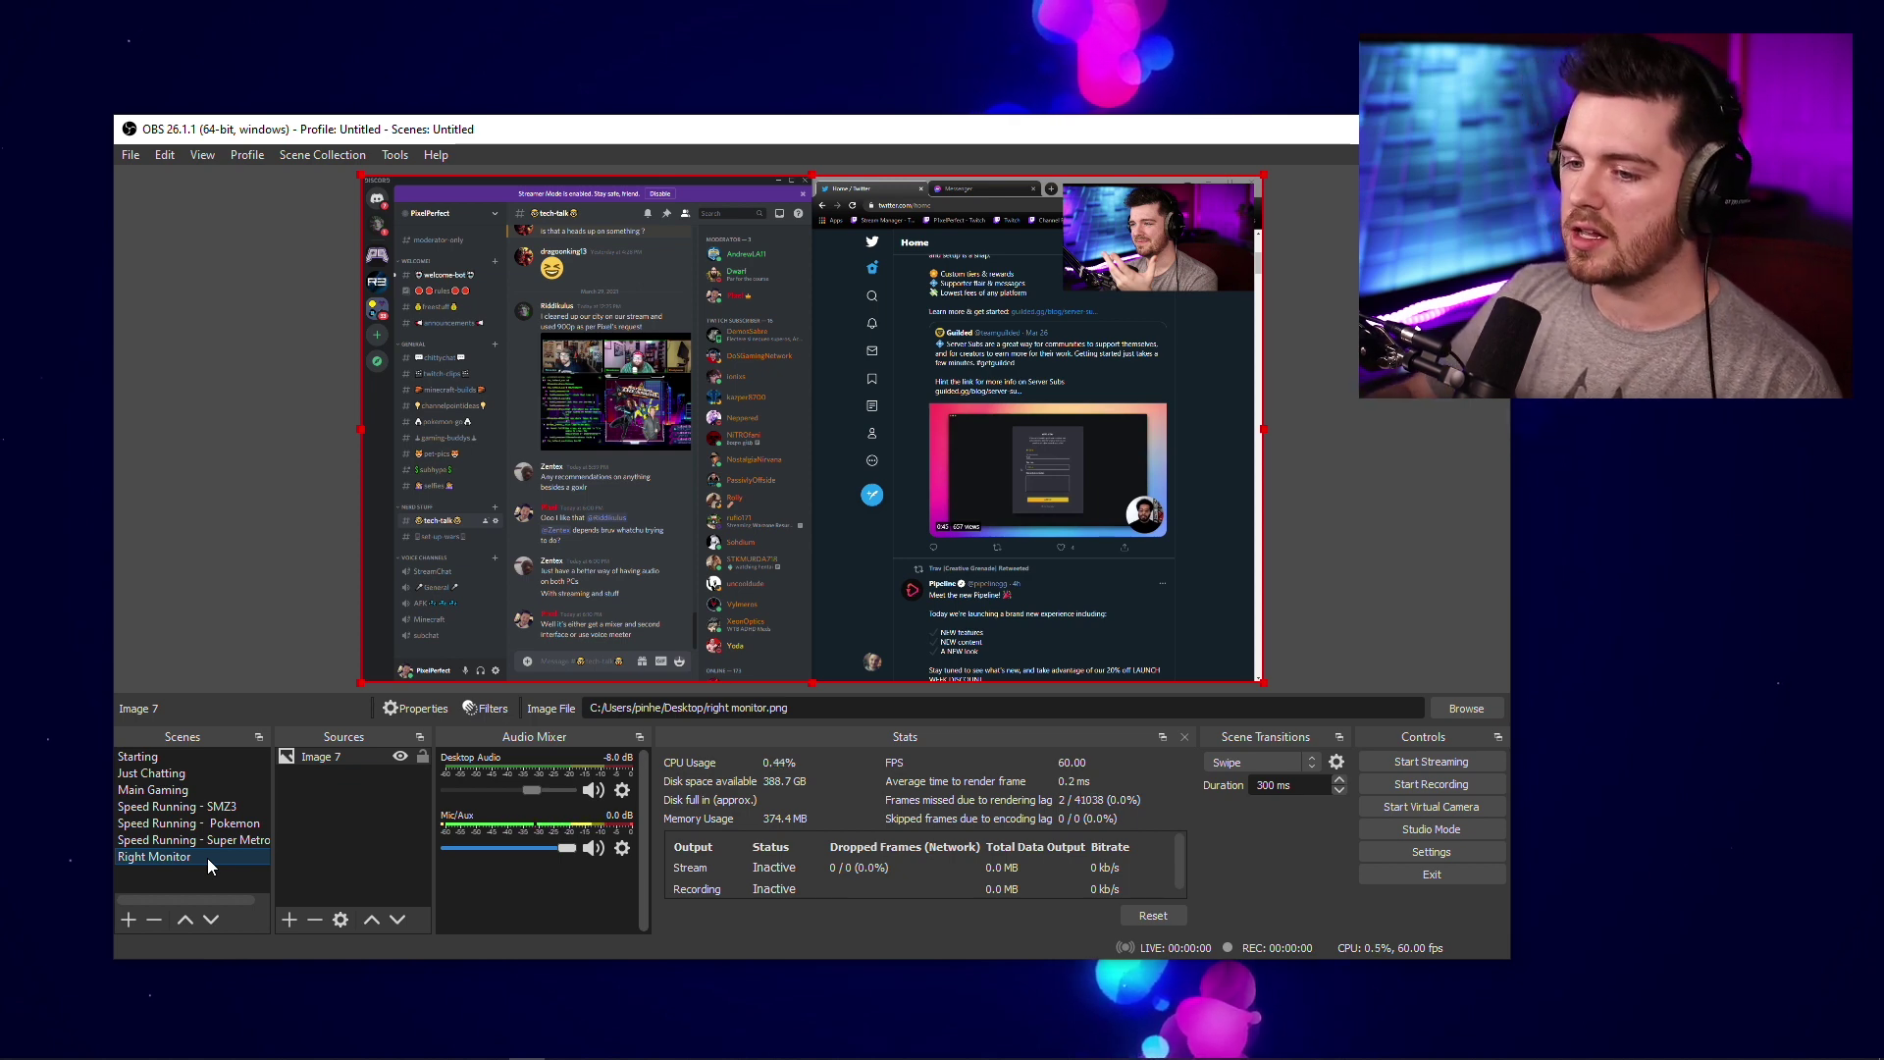
click(209, 842)
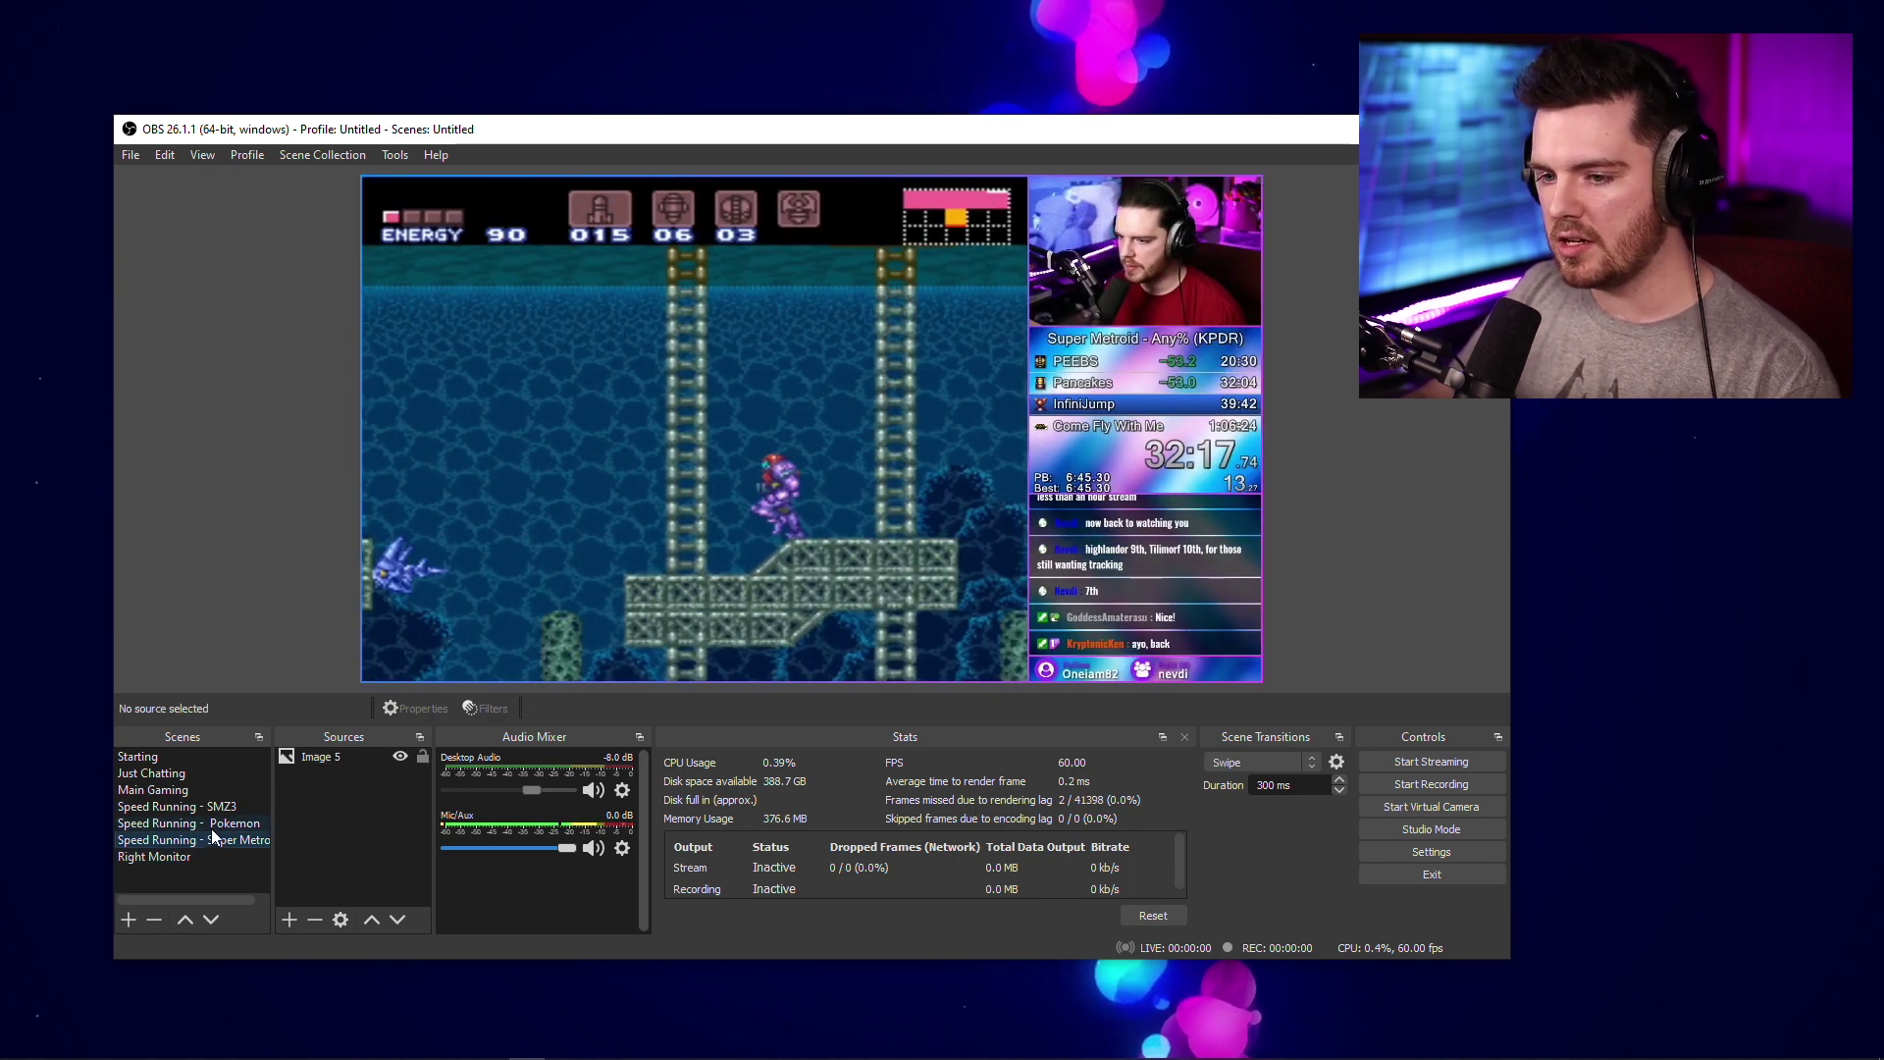
click(207, 826)
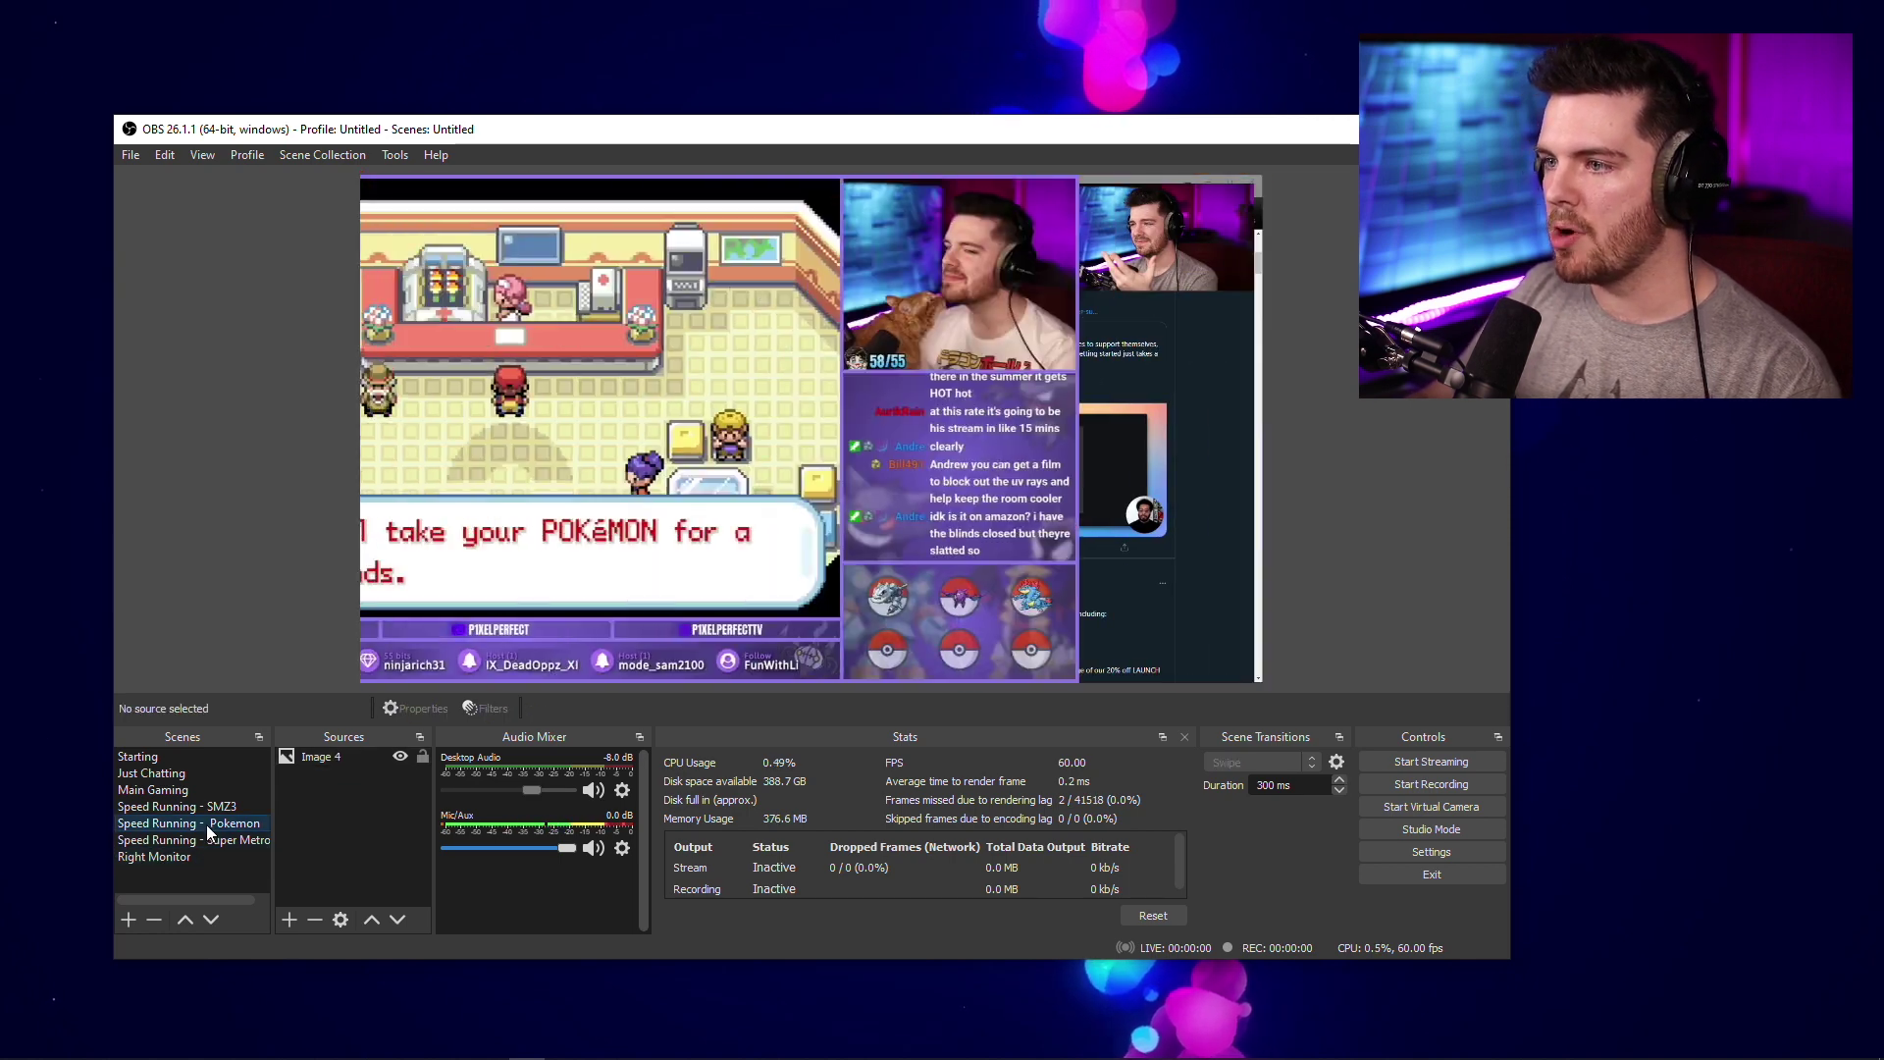
click(179, 854)
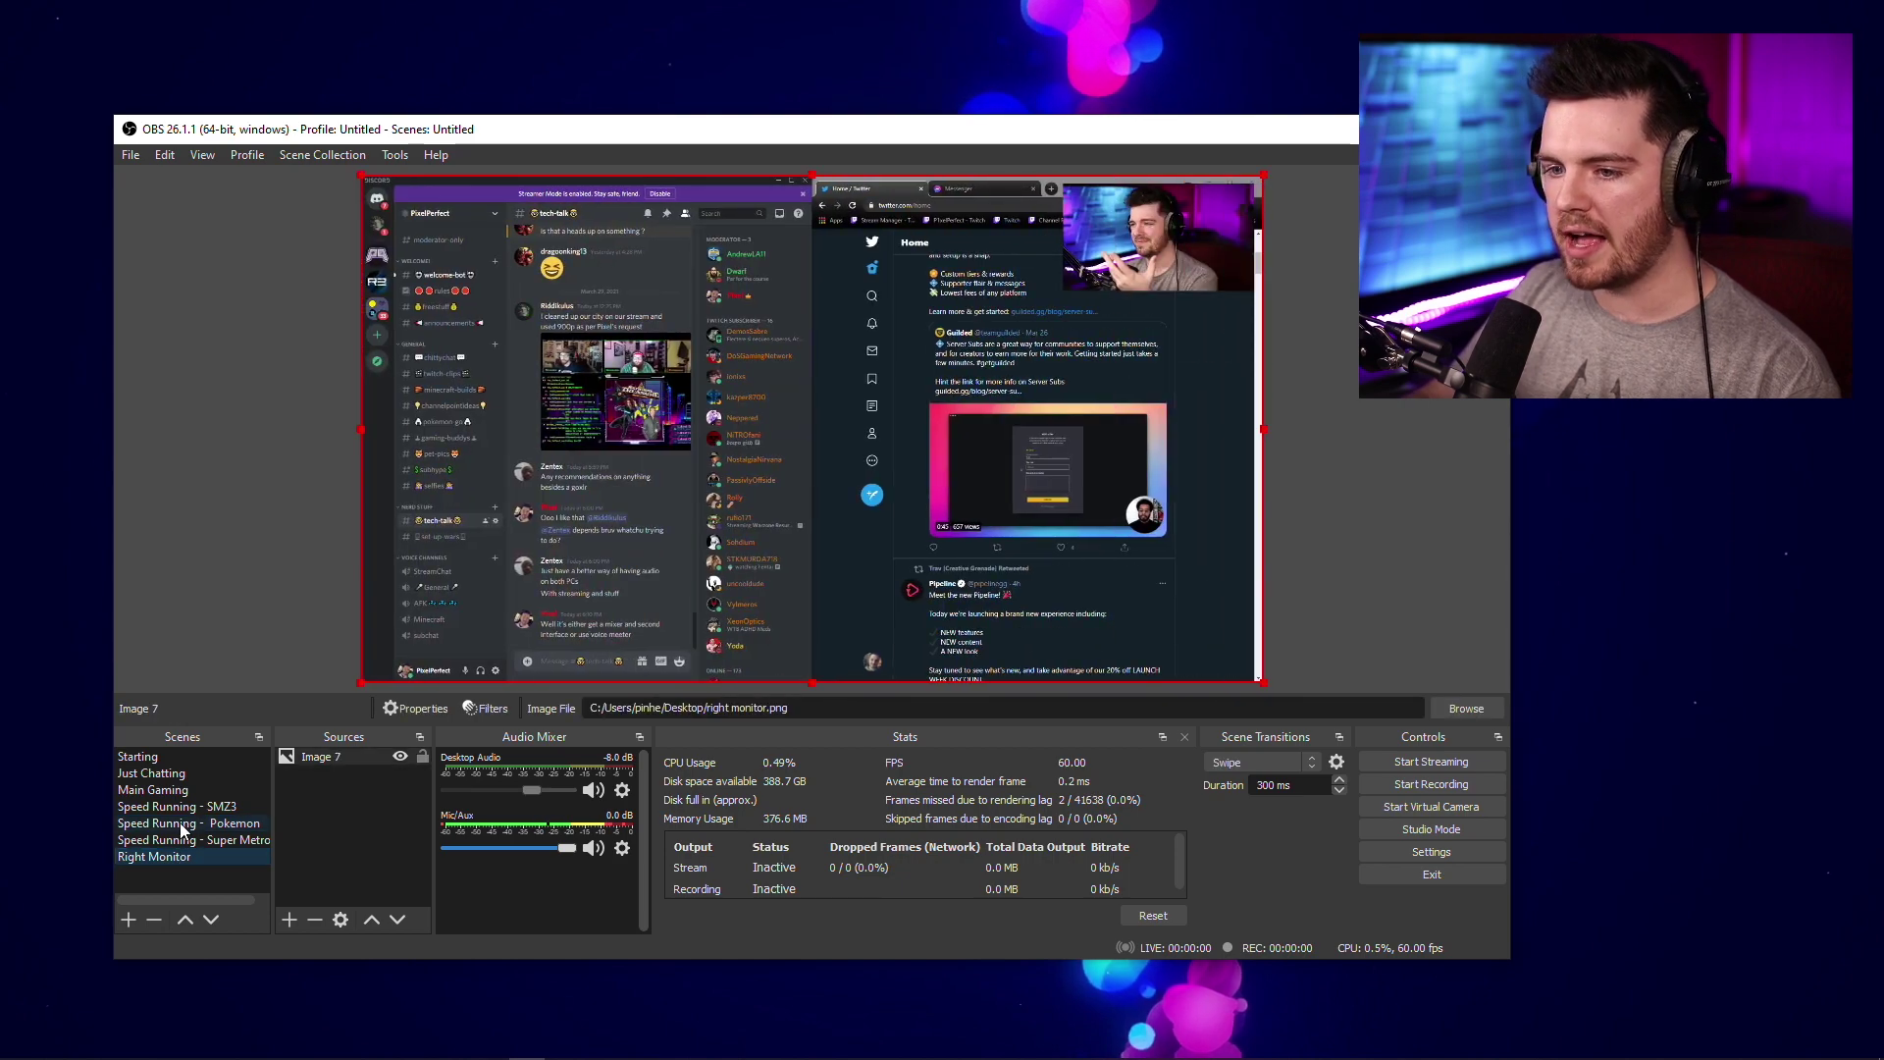
click(186, 810)
click(175, 855)
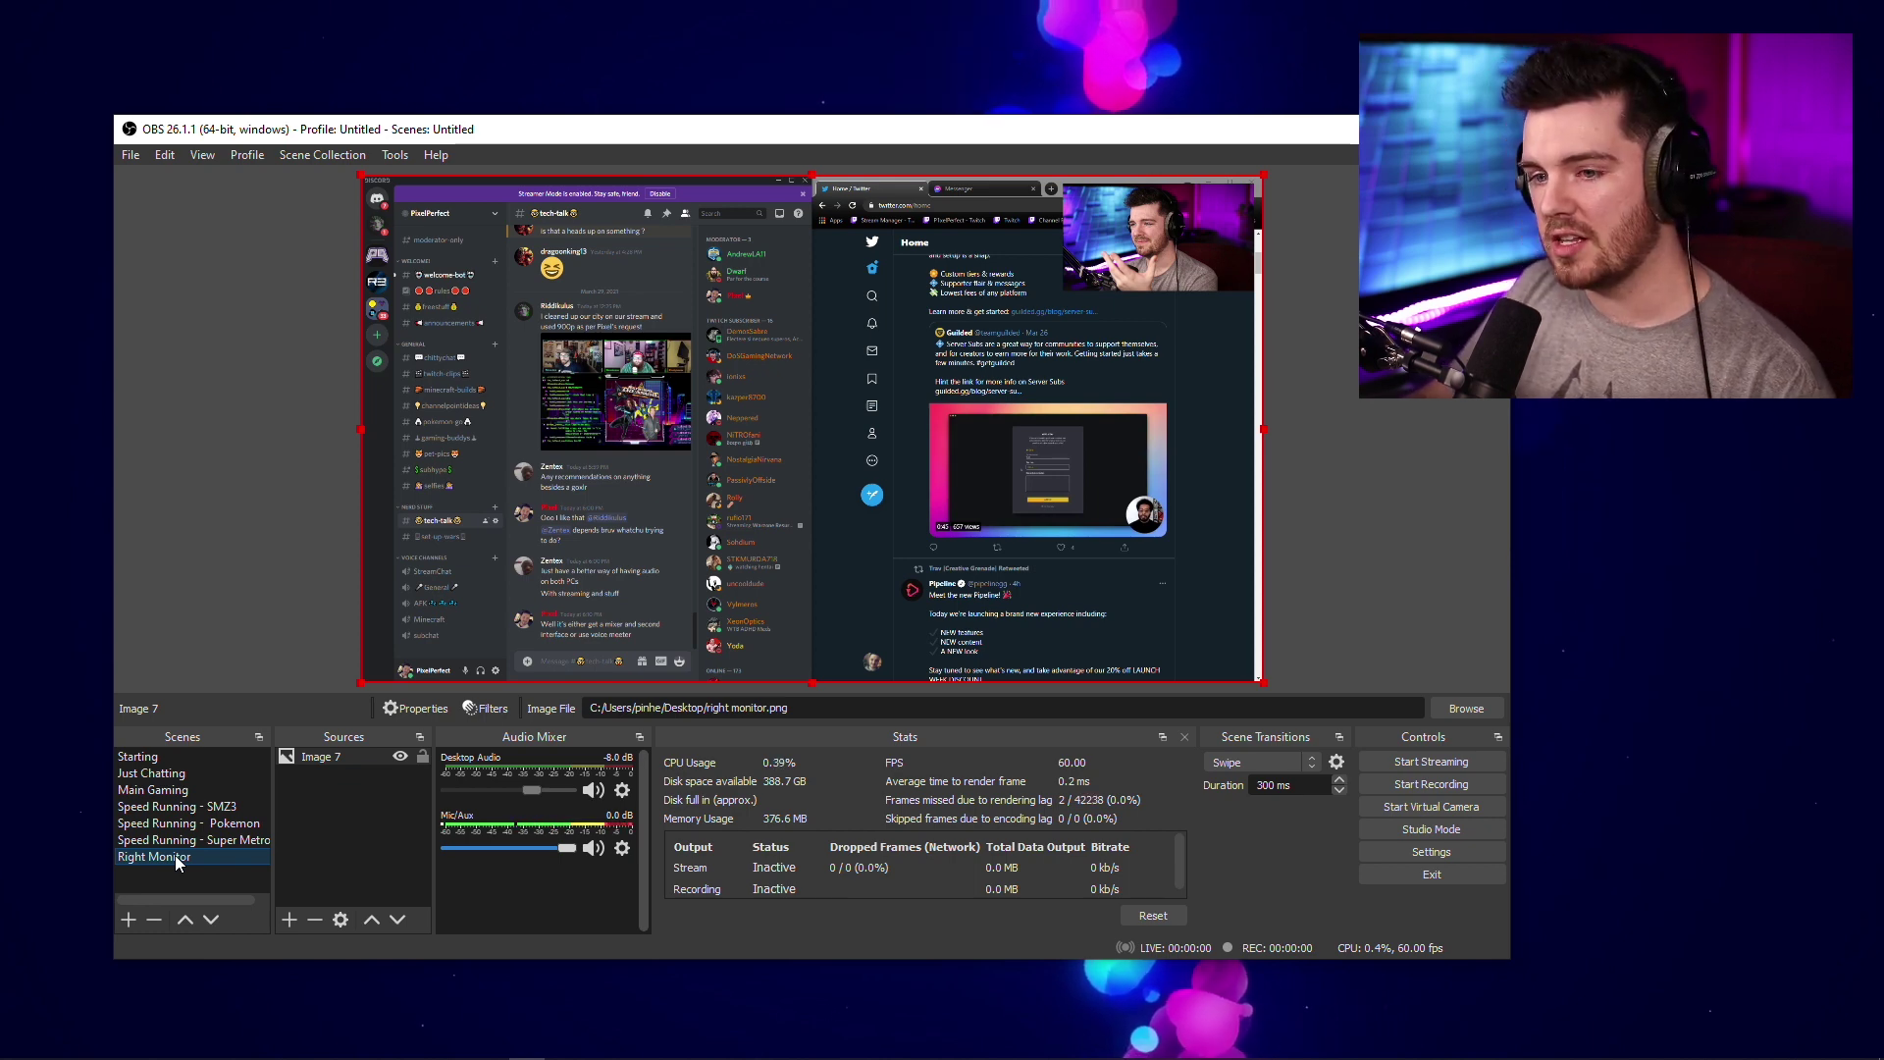
click(191, 808)
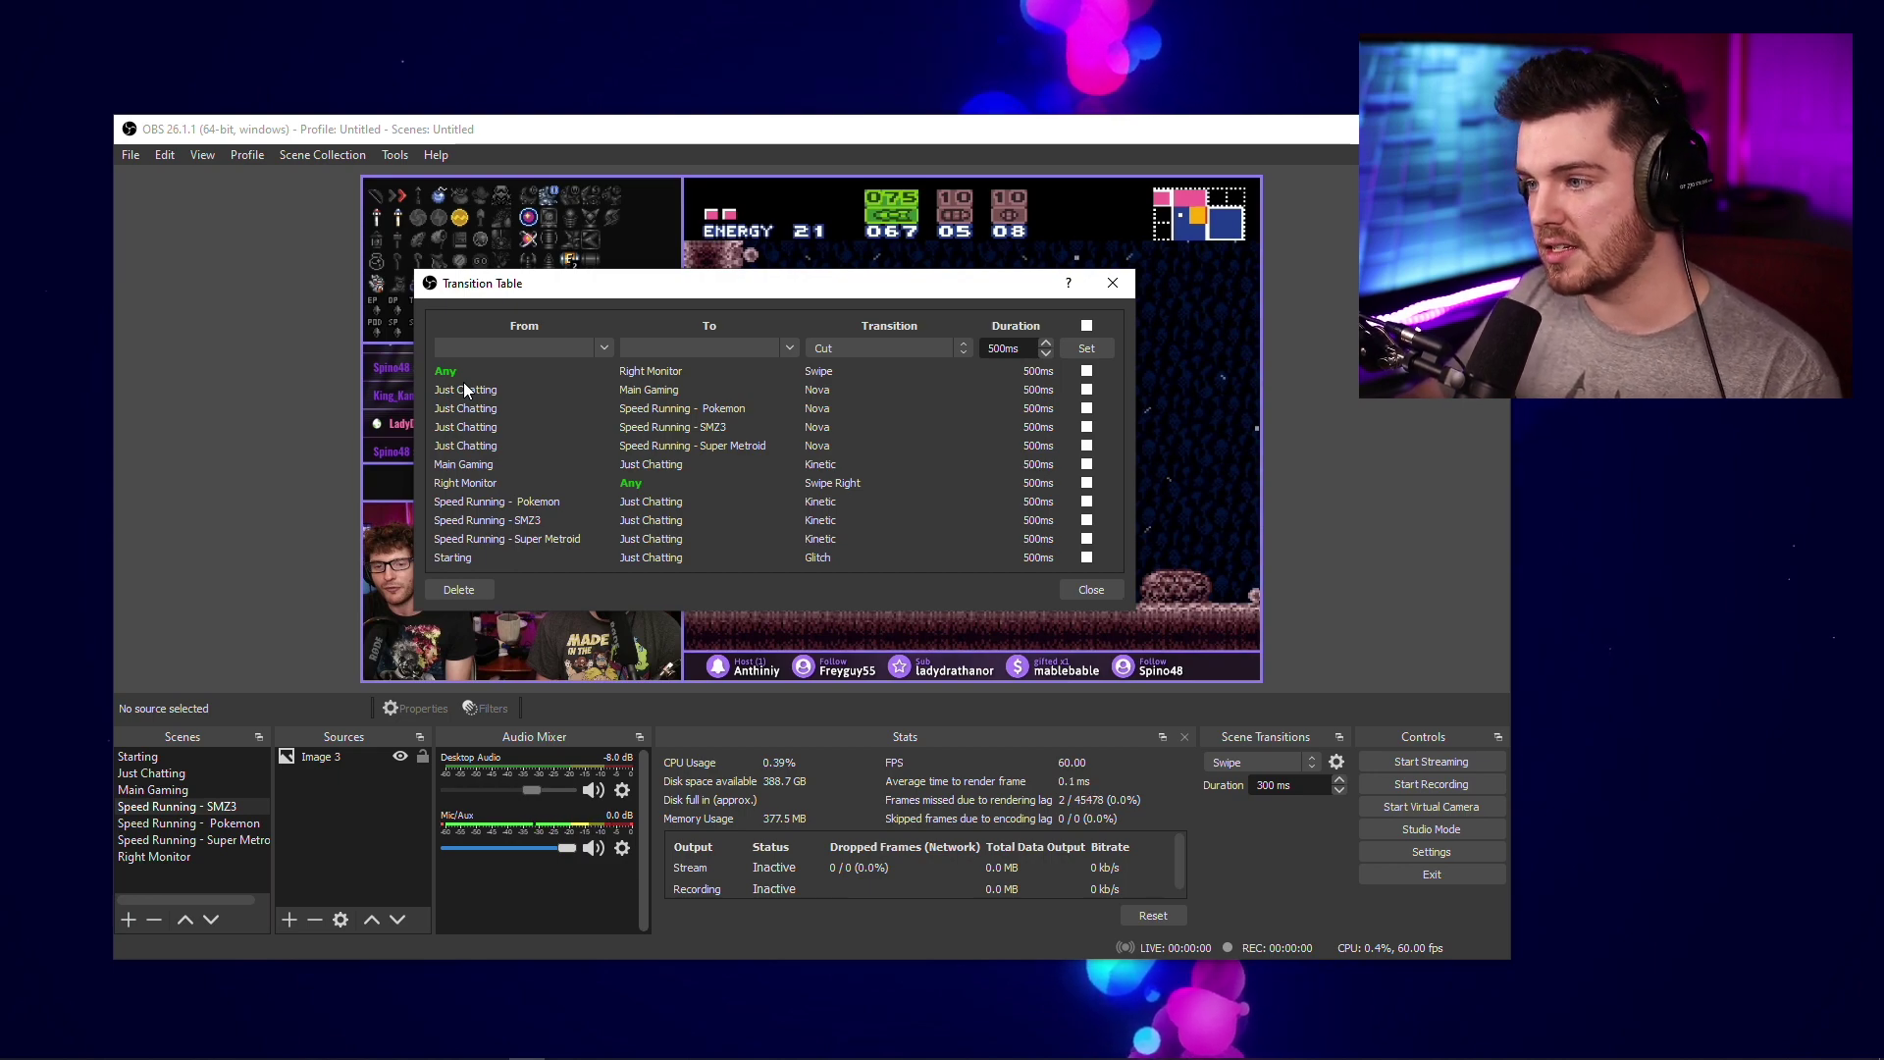
click(1091, 588)
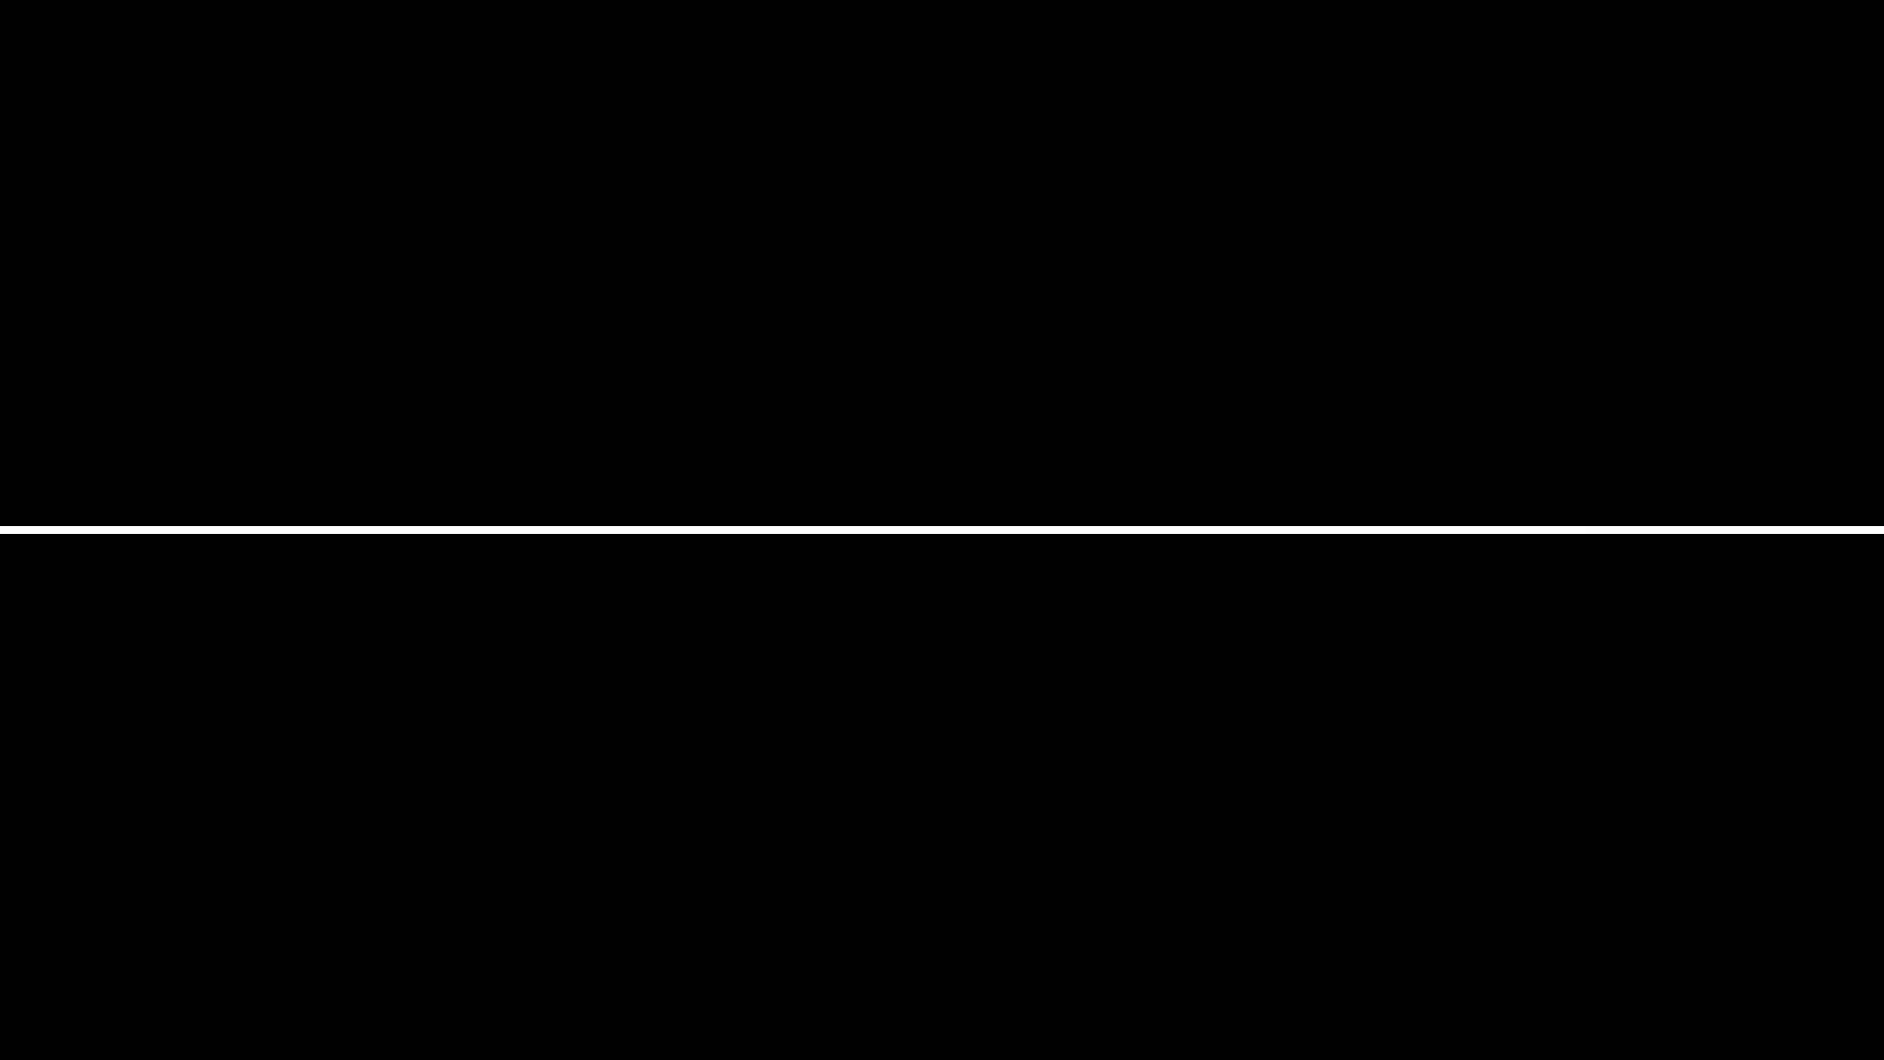